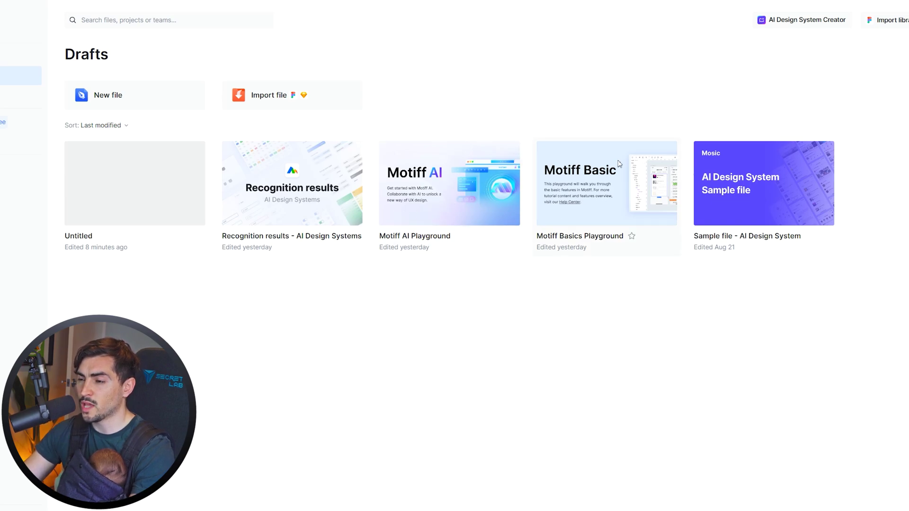
Open the Motiff AI Playground draft and look through its introductory frames for each AI feature.
{"action": "left_click", "coordinate": [441, 212]}
{"action": "double_click", "coordinate": [477, 196]}
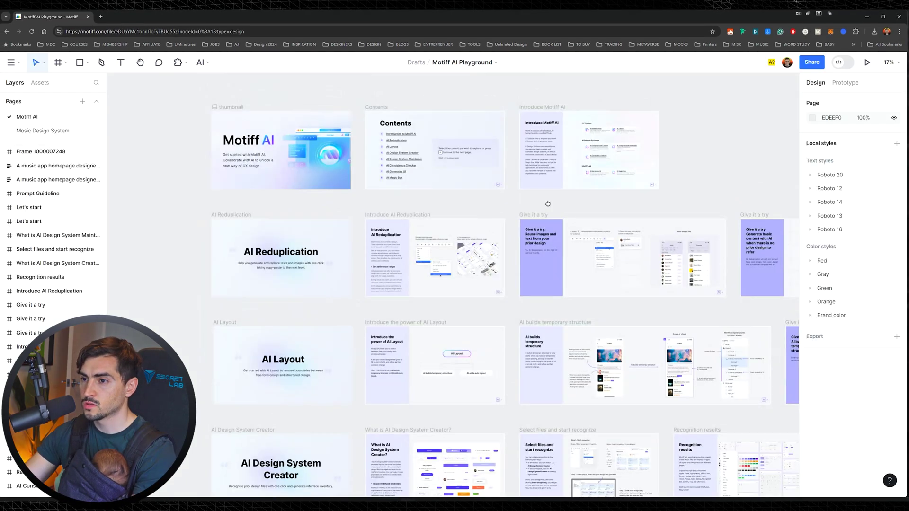
{"action": "scroll", "coordinate": [426, 196], "scroll_direction": "up", "scroll_amount": 2}
{"action": "left_click_drag", "start_coordinate": [547, 203], "coordinate": [525, 185]}
{"action": "scroll", "coordinate": [283, 216], "scroll_direction": "down", "scroll_amount": 1}
{"action": "scroll", "coordinate": [282, 217], "scroll_direction": "down", "scroll_amount": 3}
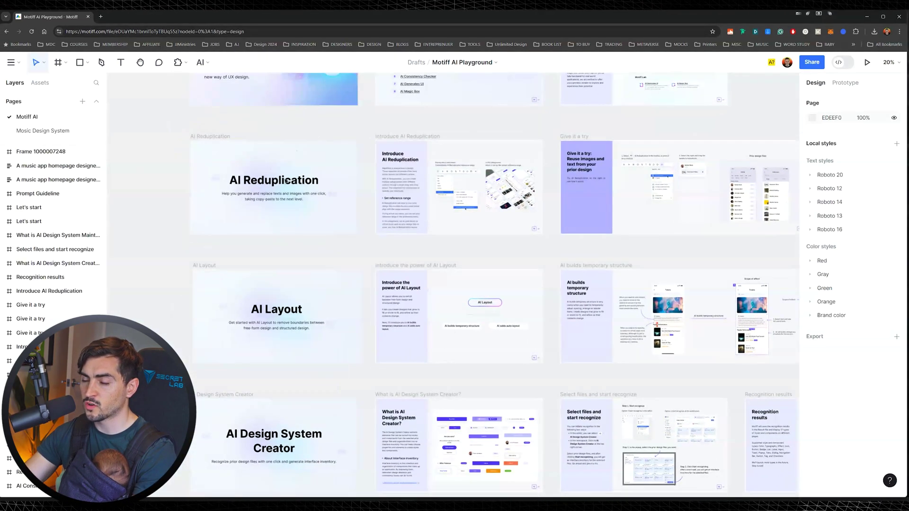
{"action": "scroll", "coordinate": [280, 221], "scroll_direction": "down", "scroll_amount": 5}
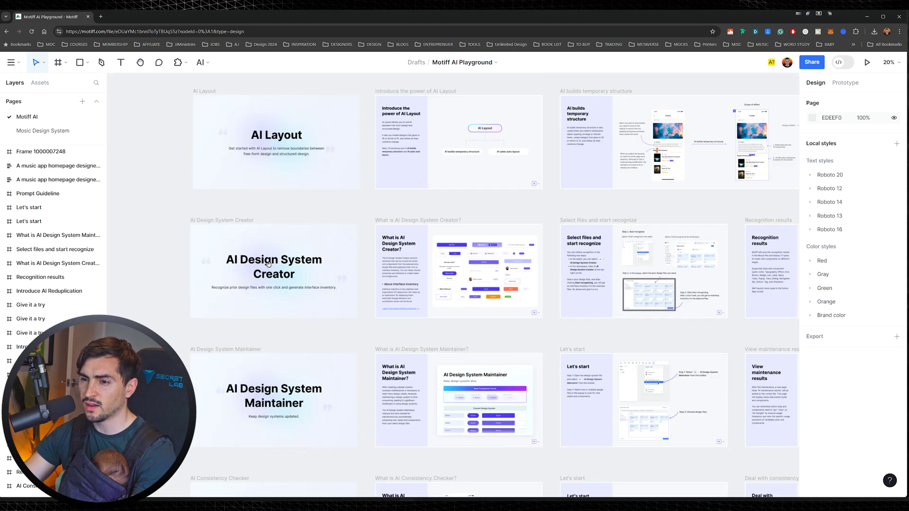
{"action": "scroll", "coordinate": [328, 271], "scroll_direction": "up", "scroll_amount": 1}
{"action": "scroll", "coordinate": [328, 270], "scroll_direction": "down", "scroll_amount": 10}
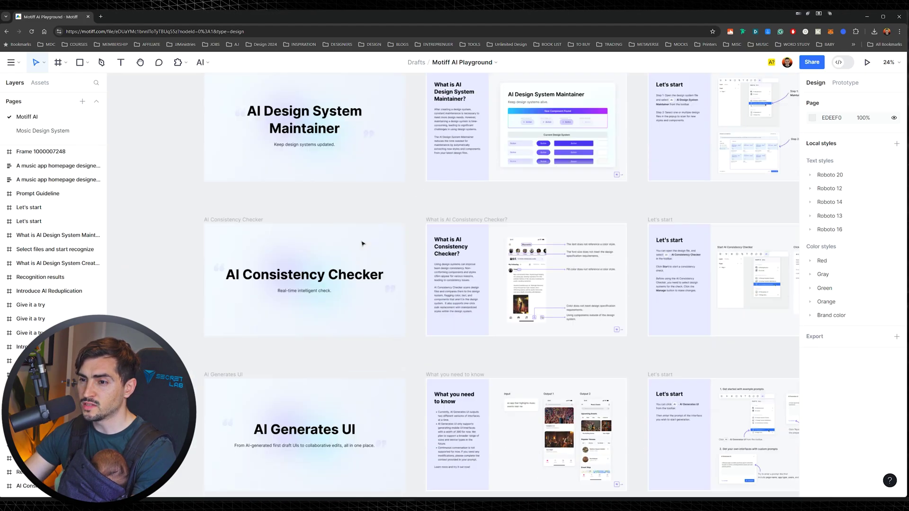
{"action": "scroll", "coordinate": [337, 227], "scroll_direction": "down", "scroll_amount": 5}
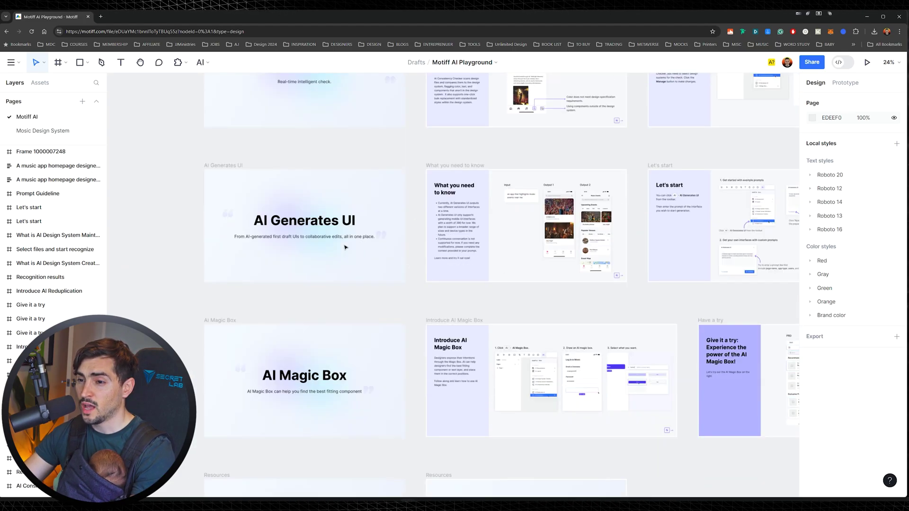
Examine the AI Generates UI example's input and two outputs, plus the overall layout of the playground frames.
{"action": "left_click_drag", "start_coordinate": [516, 169], "coordinate": [368, 211]}
{"action": "scroll", "coordinate": [401, 199], "scroll_direction": "up", "scroll_amount": 6}
{"action": "scroll", "coordinate": [482, 263], "scroll_direction": "up", "scroll_amount": 3}
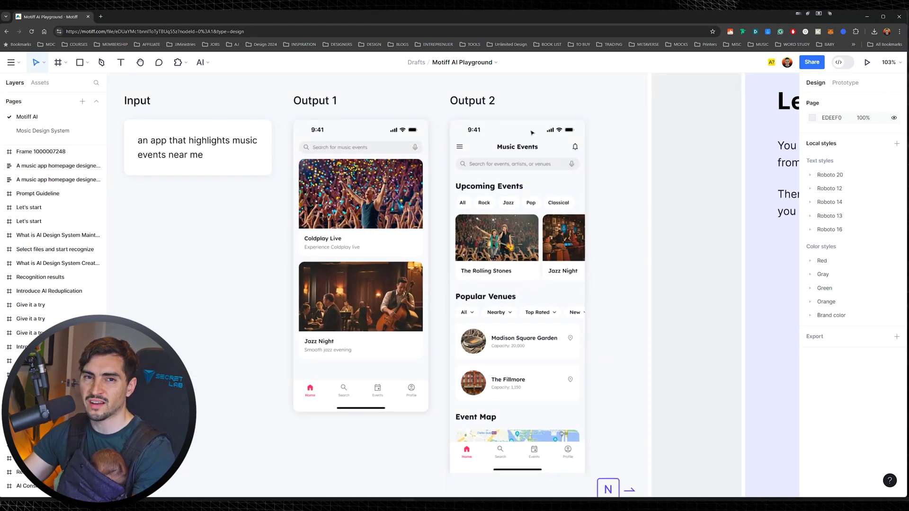
{"action": "scroll", "coordinate": [532, 133], "scroll_direction": "down", "scroll_amount": 8}
{"action": "scroll", "coordinate": [268, 269], "scroll_direction": "down", "scroll_amount": 4}
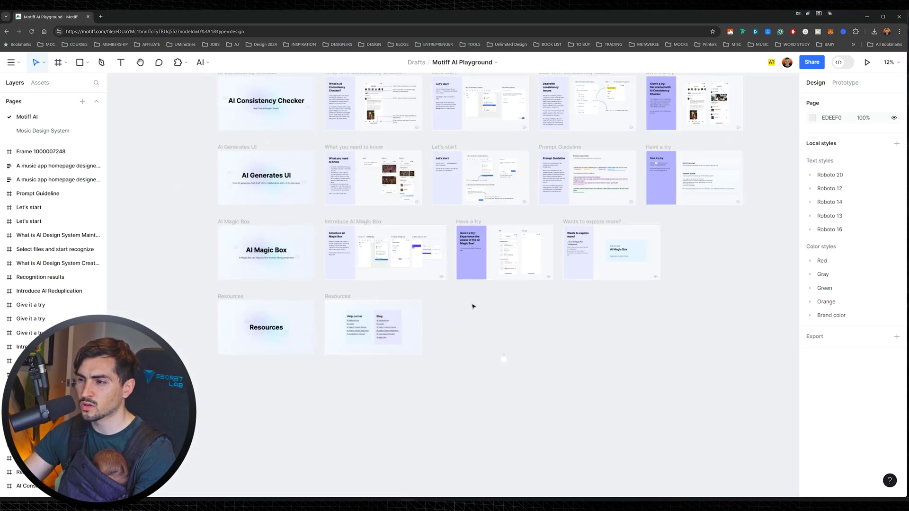
{"action": "scroll", "coordinate": [388, 331], "scroll_direction": "up", "scroll_amount": 5}
{"action": "scroll", "coordinate": [401, 305], "scroll_direction": "down", "scroll_amount": 8}
{"action": "scroll", "coordinate": [642, 284], "scroll_direction": "up", "scroll_amount": 2}
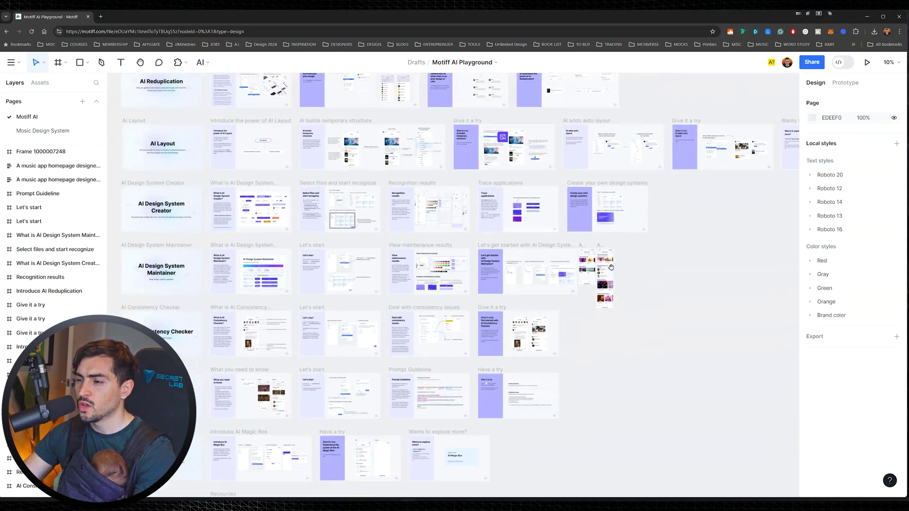
{"action": "left_click_drag", "start_coordinate": [704, 201], "coordinate": [659, 289]}
Return to the drafts overview and create a new blank design file.
{"action": "left_click", "coordinate": [12, 62]}
{"action": "left_click", "coordinate": [26, 87]}
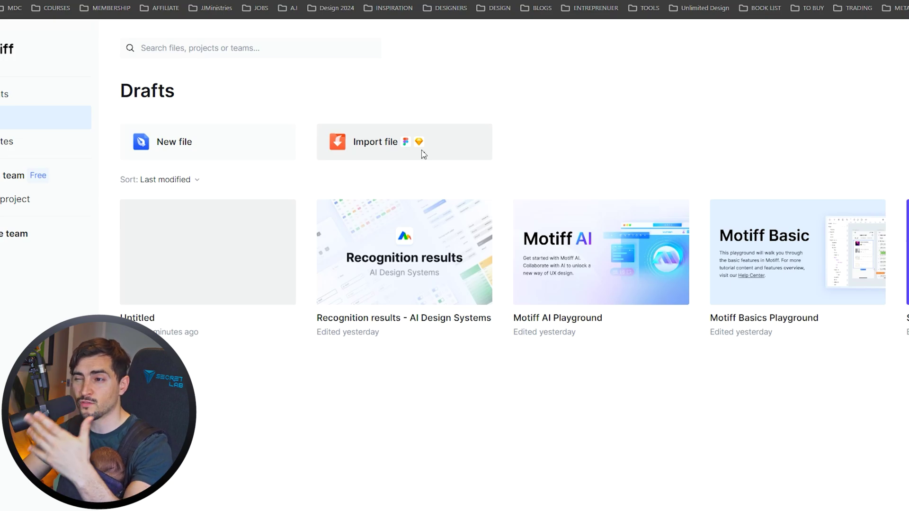
{"action": "left_click", "coordinate": [195, 125]}
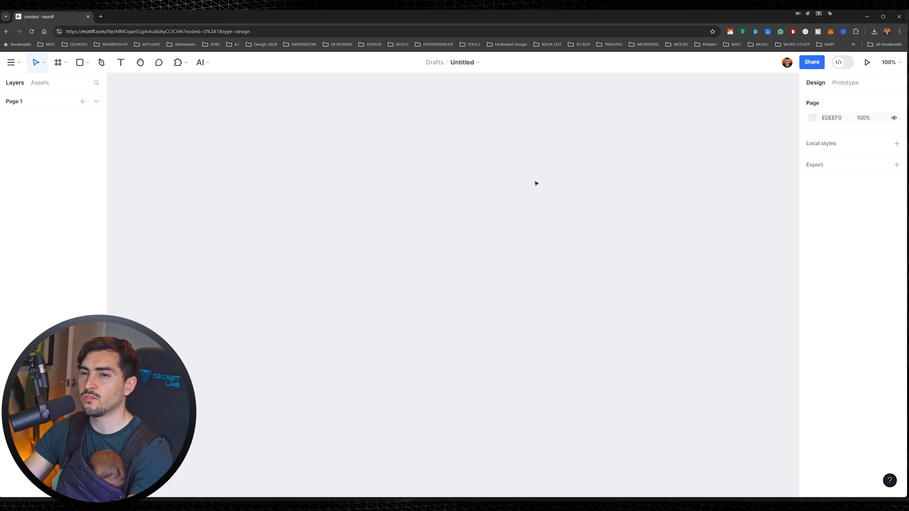
Draw a frame about 455 px high on the empty canvas and set its width to 1920.
{"action": "key", "text": "f"}
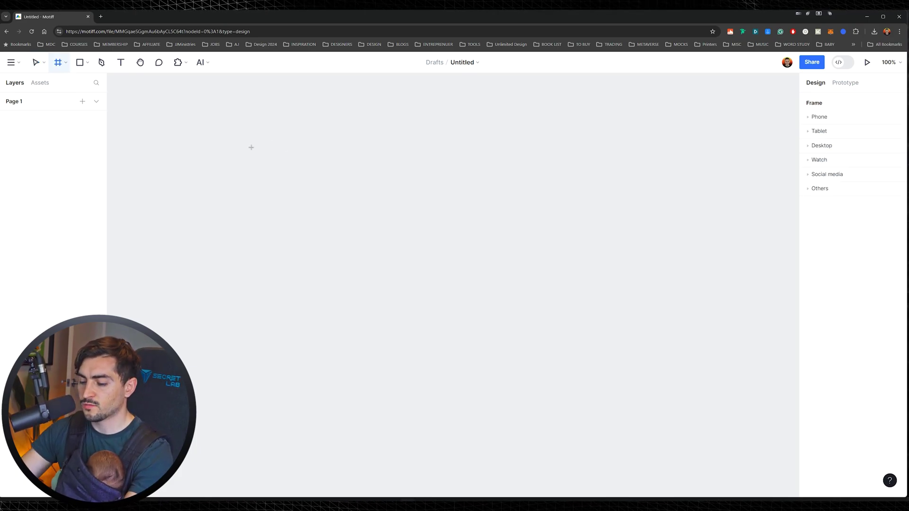
{"action": "left_click_drag", "start_coordinate": [227, 137], "coordinate": [604, 336]}
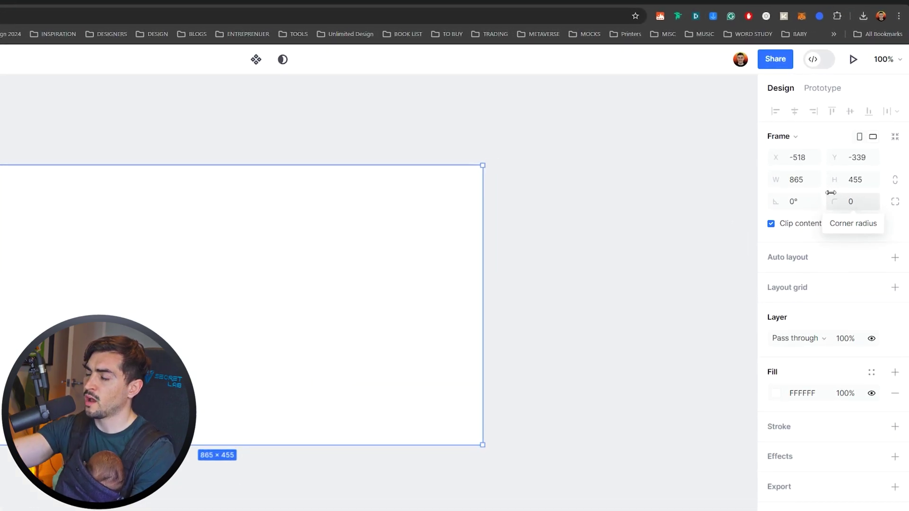
{"action": "left_click", "coordinate": [807, 182]}
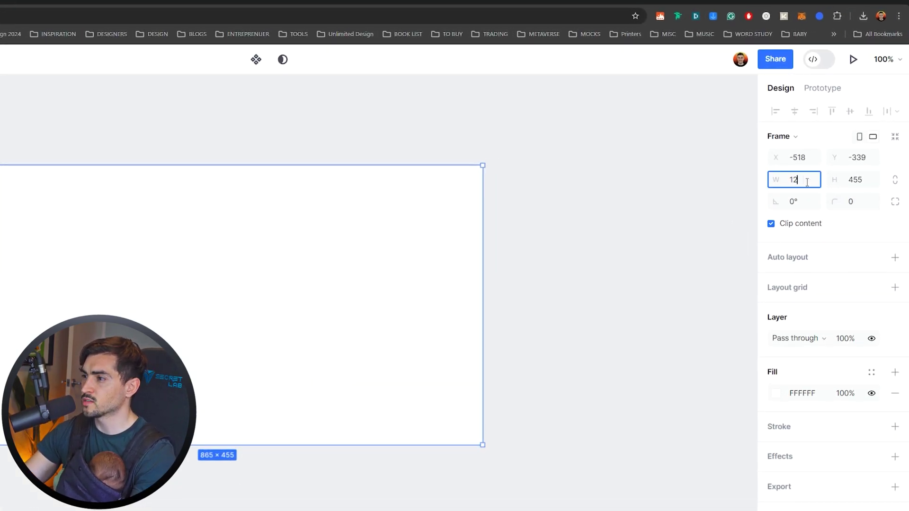
{"action": "type", "text": "1920"}
{"action": "key", "text": "Return"}
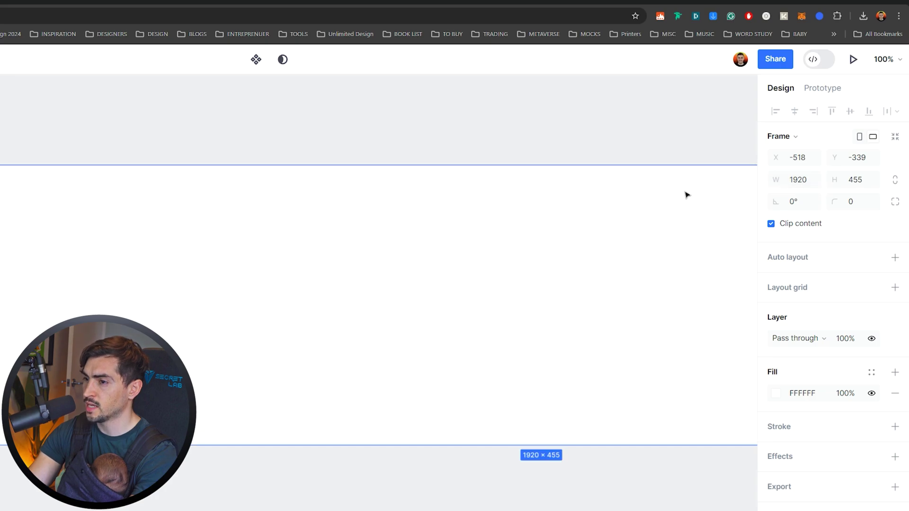
Extend the frame downward to a height of about 2530 px.
{"action": "scroll", "coordinate": [462, 195], "scroll_direction": "down", "scroll_amount": 5}
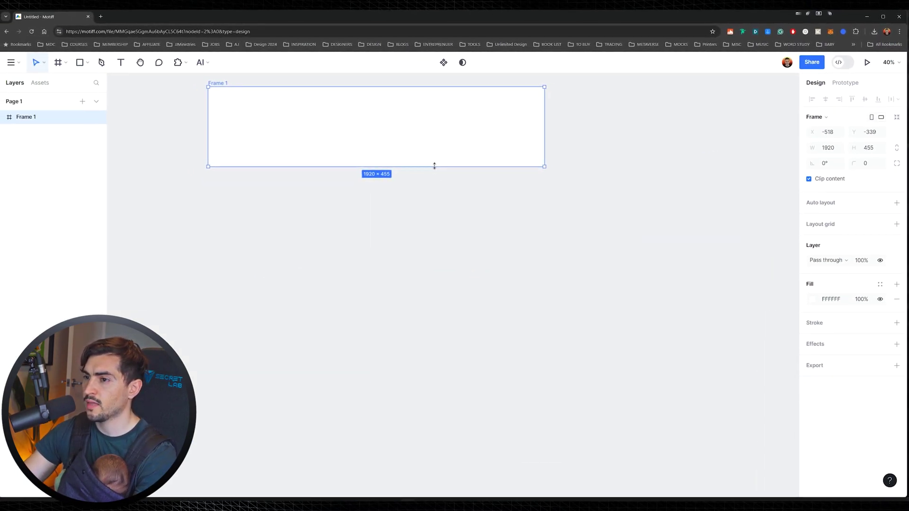
{"action": "left_click_drag", "start_coordinate": [434, 167], "coordinate": [474, 476]}
{"action": "scroll", "coordinate": [471, 428], "scroll_direction": "down", "scroll_amount": 3}
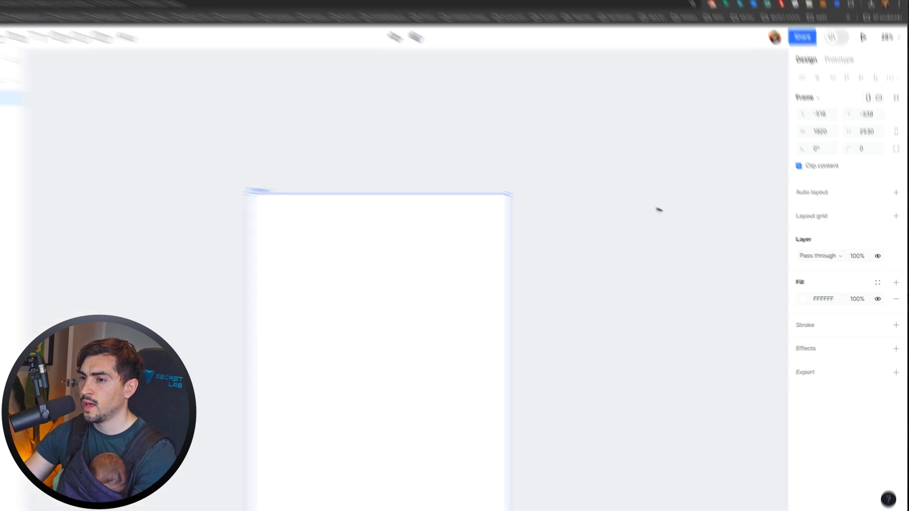
Change the frame's solid fill to the near-black colour 080808.
{"action": "left_click", "coordinate": [779, 298]}
{"action": "left_click_drag", "start_coordinate": [609, 329], "coordinate": [613, 475]}
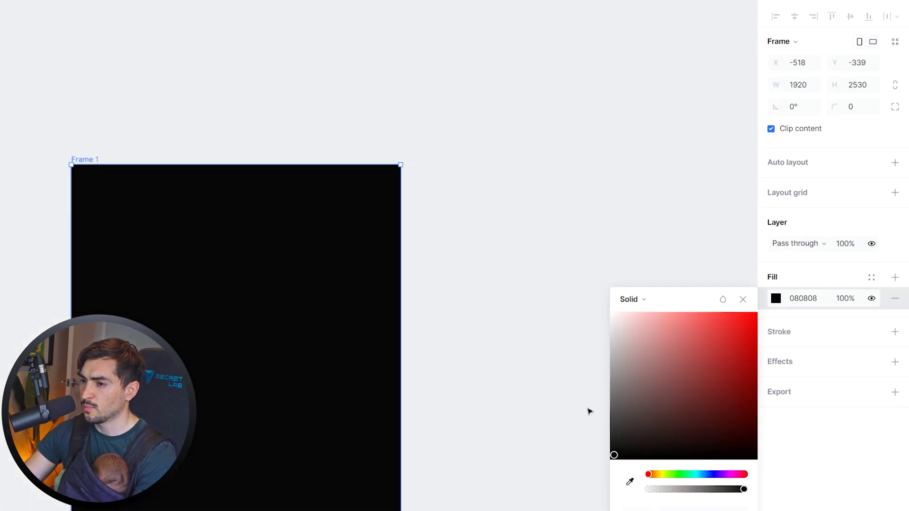
{"action": "left_click", "coordinate": [130, 139]}
{"action": "left_click_drag", "start_coordinate": [229, 159], "coordinate": [213, 75]}
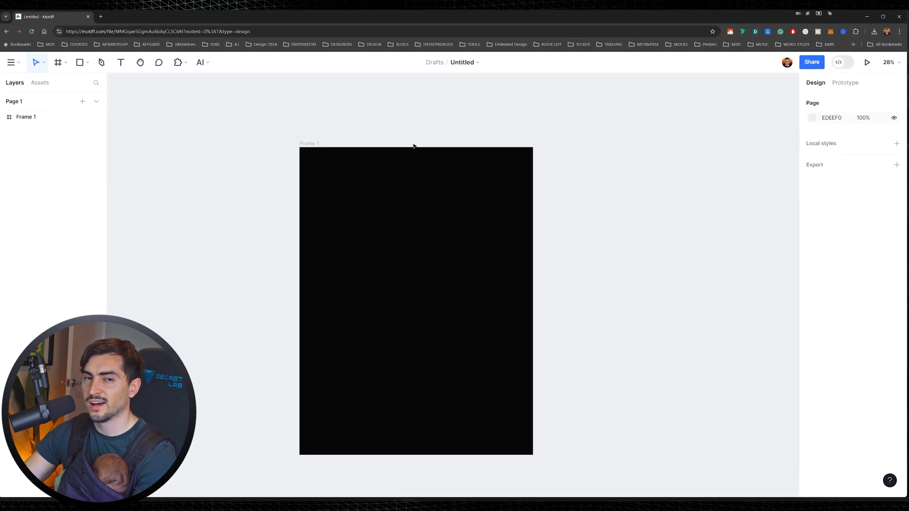
Rename the black frame as Desktop.
{"action": "scroll", "coordinate": [345, 138], "scroll_direction": "up", "scroll_amount": 3}
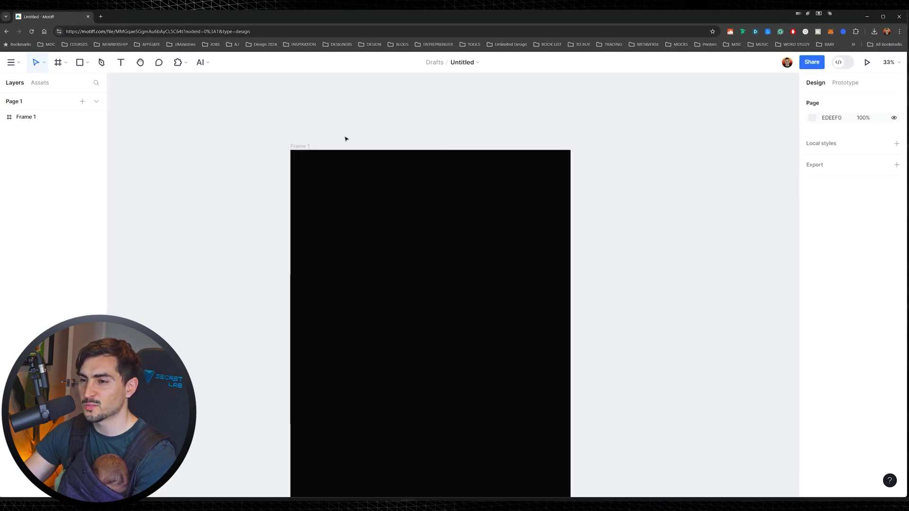
{"action": "left_click_drag", "start_coordinate": [411, 163], "coordinate": [355, 132]}
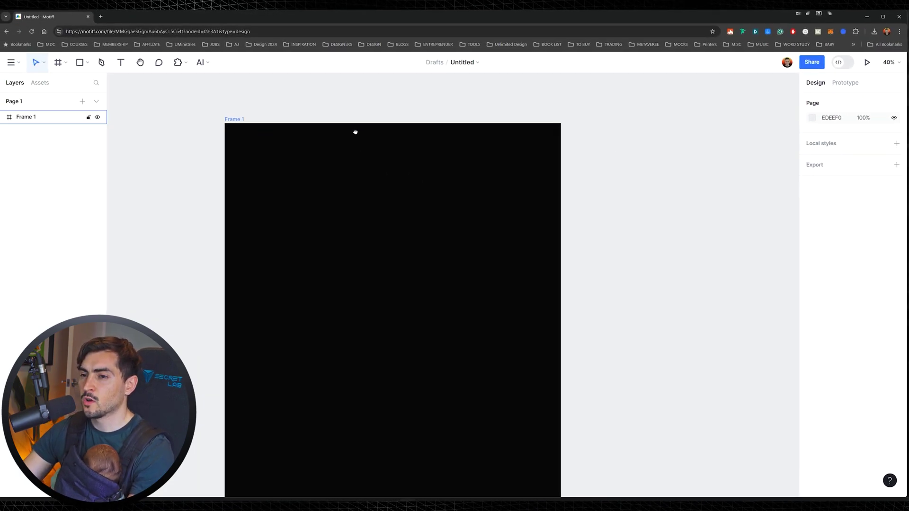
{"action": "left_click", "coordinate": [229, 118]}
{"action": "scroll", "coordinate": [235, 118], "scroll_direction": "up", "scroll_amount": 7}
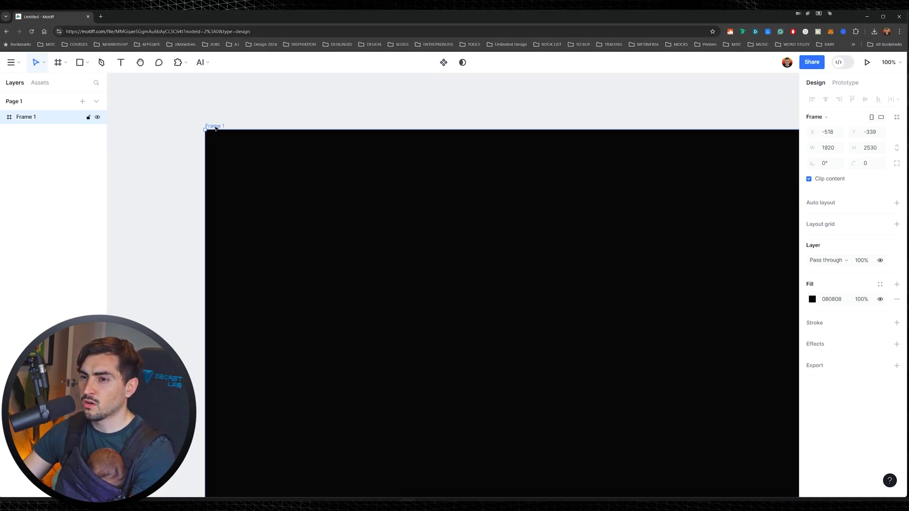
{"action": "double_click", "coordinate": [217, 126]}
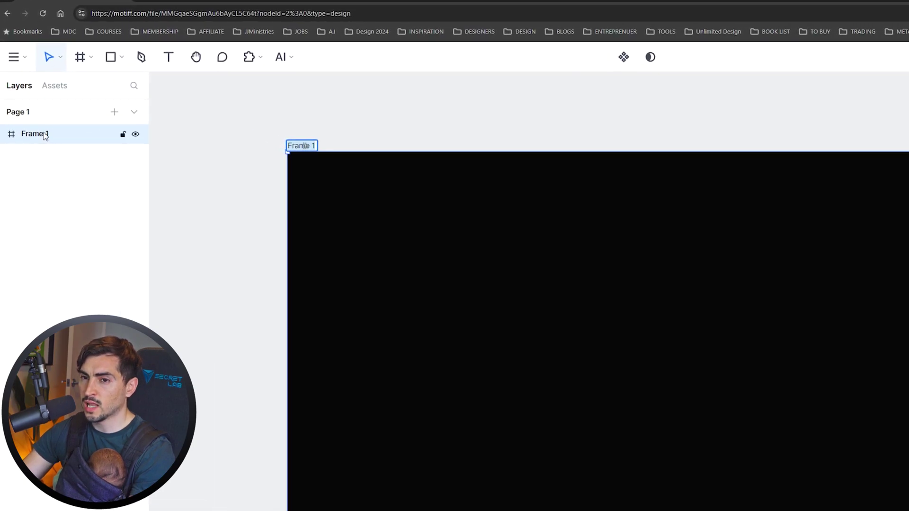
{"action": "double_click", "coordinate": [40, 136]}
{"action": "type", "text": "Desktop"}
{"action": "key", "text": "Return"}
Examine the file's assets, general commands, shape tools, plugins and the Motiff AI features on offer.
{"action": "left_click", "coordinate": [52, 85]}
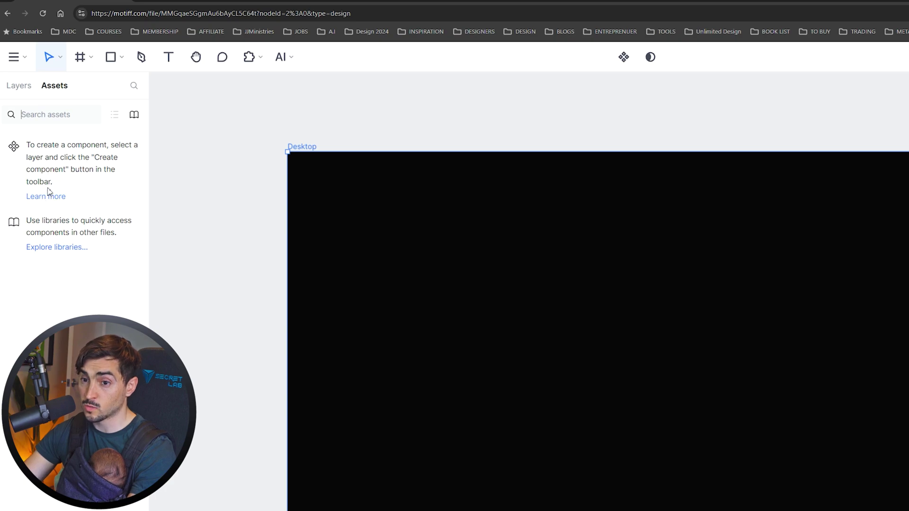
{"action": "left_click", "coordinate": [20, 86]}
{"action": "left_click", "coordinate": [24, 60]}
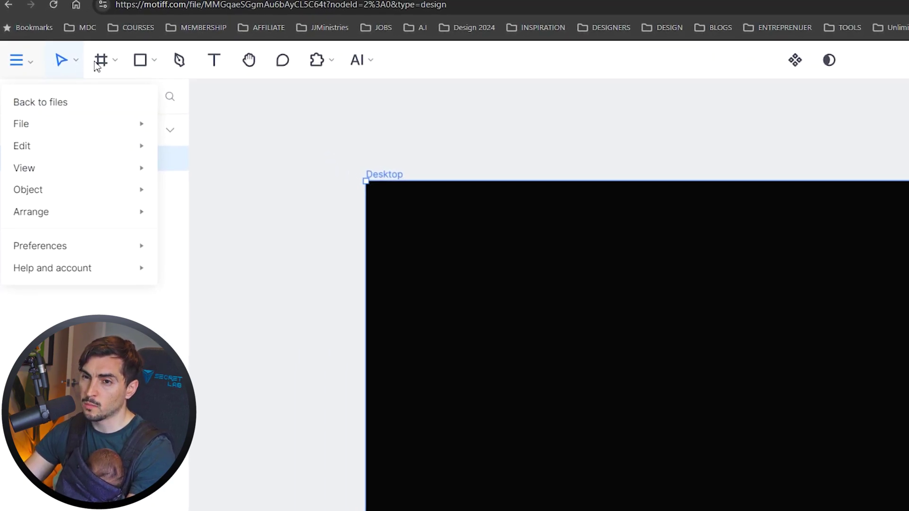
{"action": "left_click", "coordinate": [141, 62]}
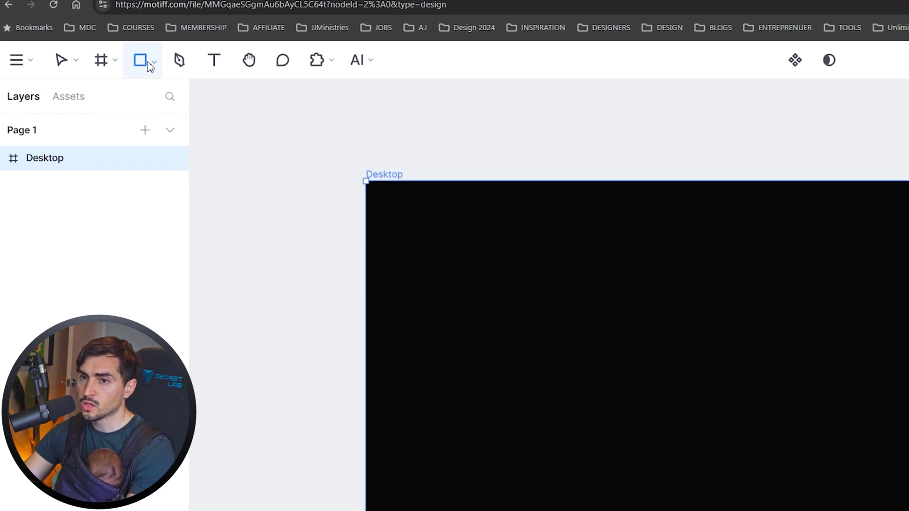
{"action": "left_click", "coordinate": [151, 64]}
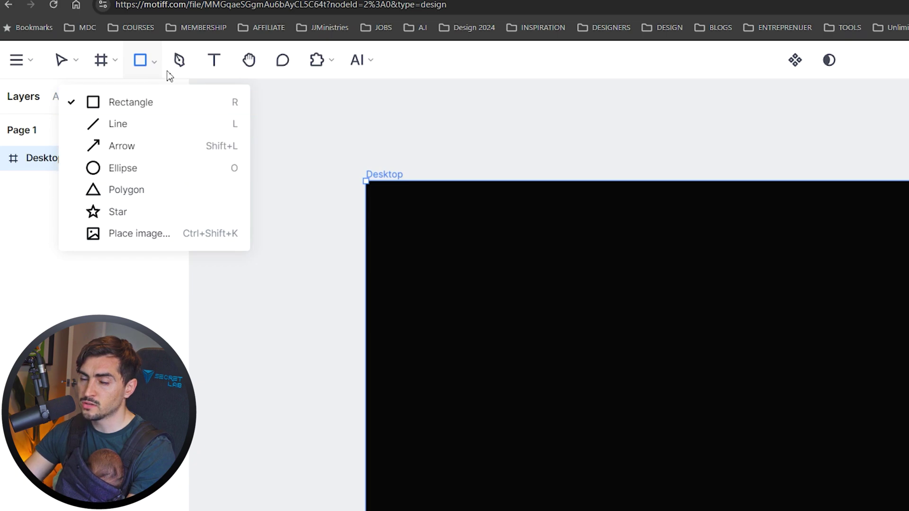
{"action": "left_click", "coordinate": [155, 60]}
{"action": "left_click", "coordinate": [310, 66]}
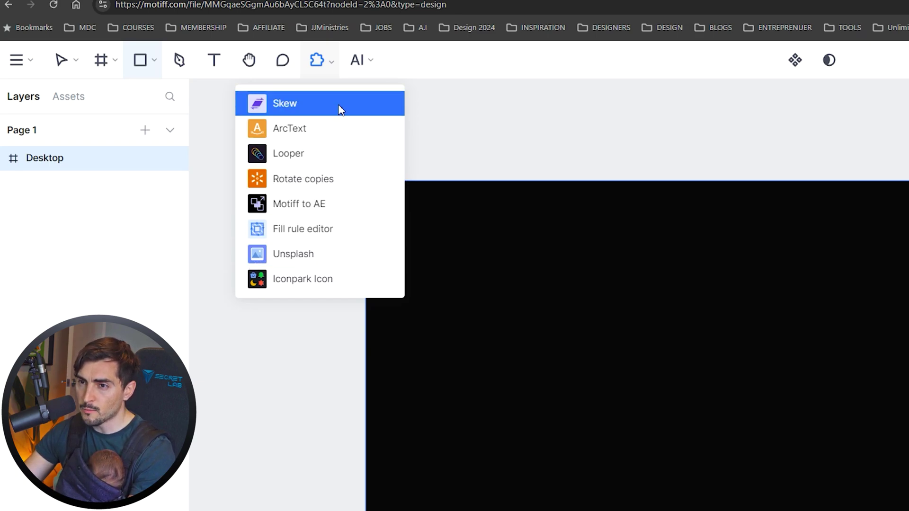
{"action": "left_click", "coordinate": [367, 61]}
{"action": "left_click", "coordinate": [367, 62]}
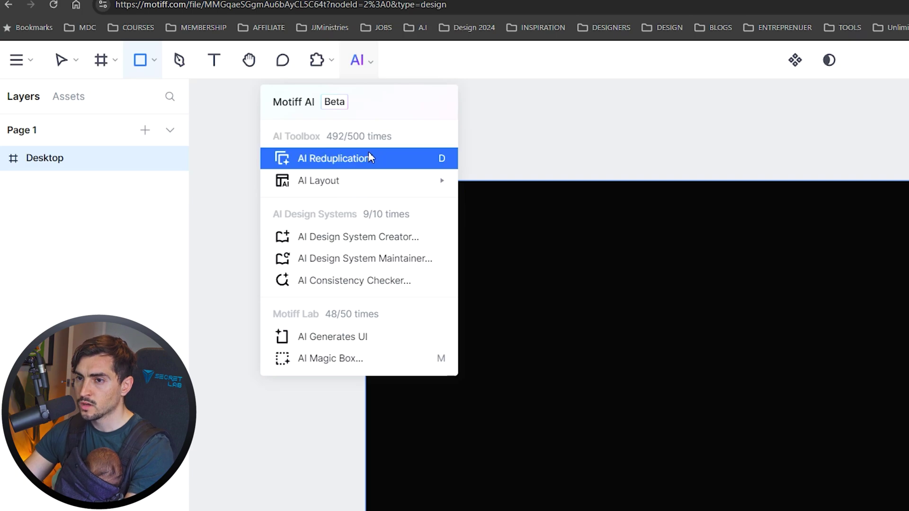
{"action": "mouse_move", "coordinate": [342, 190]}
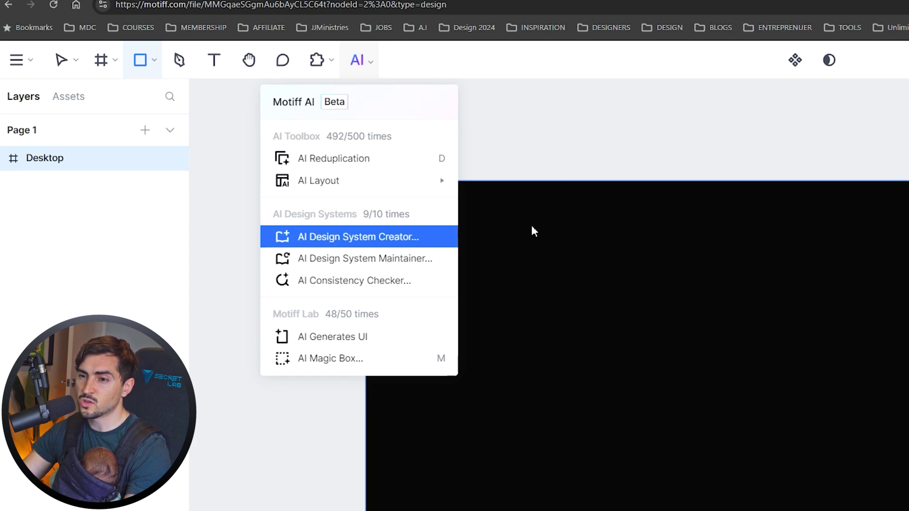
{"action": "left_click", "coordinate": [781, 158]}
{"action": "scroll", "coordinate": [837, 151], "scroll_direction": "left", "scroll_amount": 4}
{"action": "left_click_drag", "start_coordinate": [885, 145], "coordinate": [653, 127]}
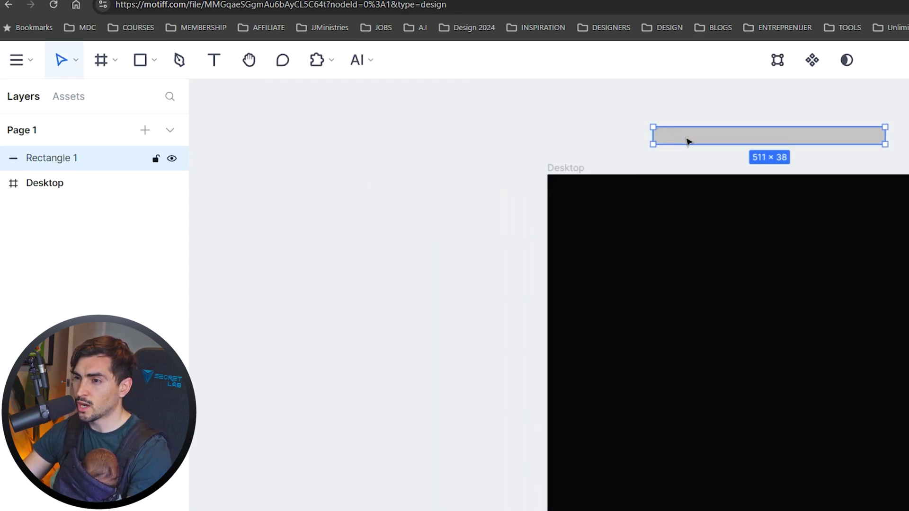
{"action": "left_click_drag", "start_coordinate": [740, 117], "coordinate": [688, 147]}
{"action": "key", "text": "Delete"}
{"action": "left_click_drag", "start_coordinate": [613, 149], "coordinate": [593, 147]}
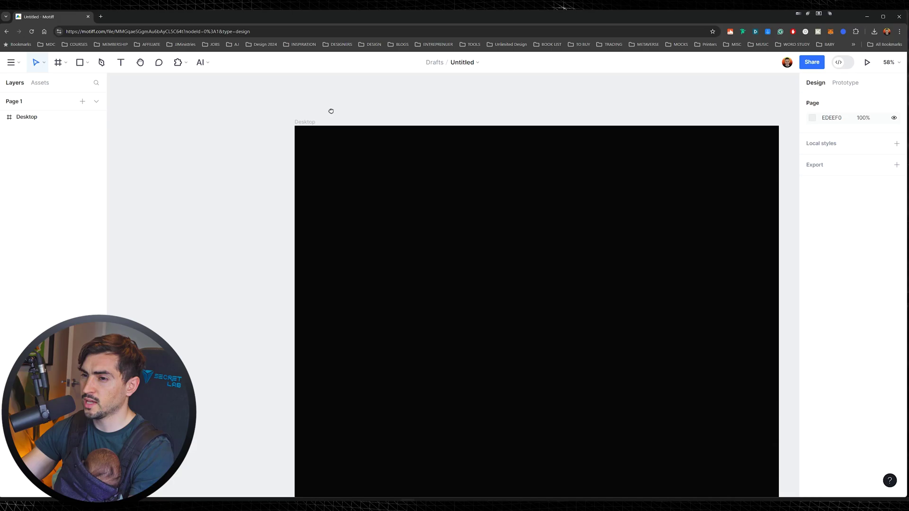
Place a text layer in the upper part of the Desktop frame and set its fill to white, FFFFFF.
{"action": "left_click_drag", "start_coordinate": [331, 111], "coordinate": [186, 102]}
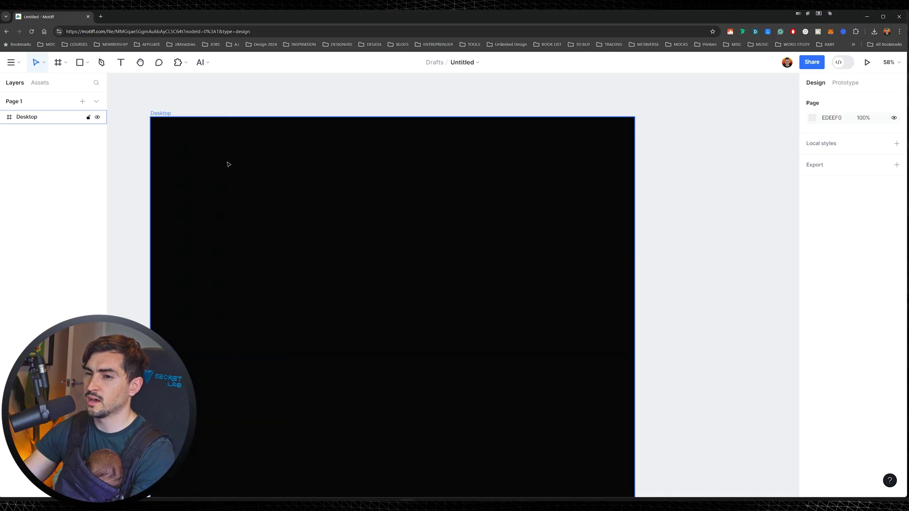
{"action": "left_click_drag", "start_coordinate": [244, 174], "coordinate": [301, 171]}
{"action": "key", "text": "t"}
{"action": "left_click", "coordinate": [278, 173]}
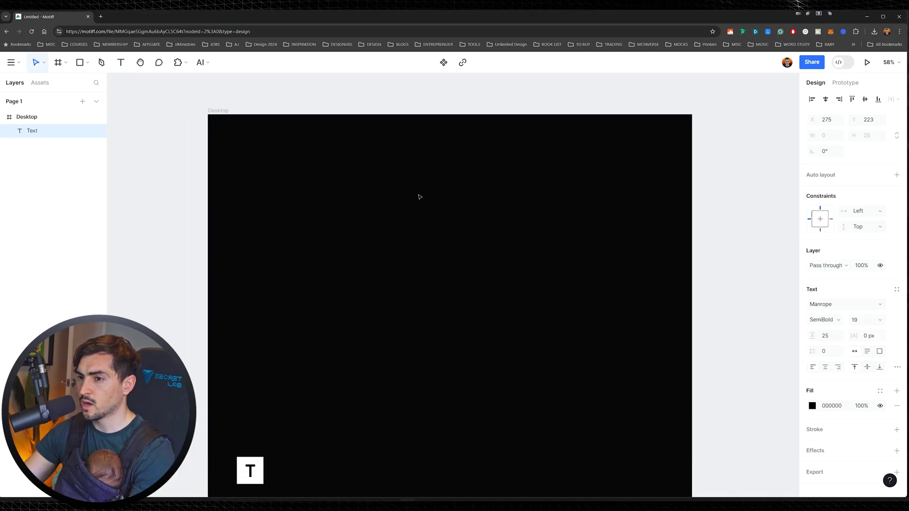
{"action": "left_click", "coordinate": [812, 405]}
{"action": "left_click_drag", "start_coordinate": [757, 362], "coordinate": [684, 323]}
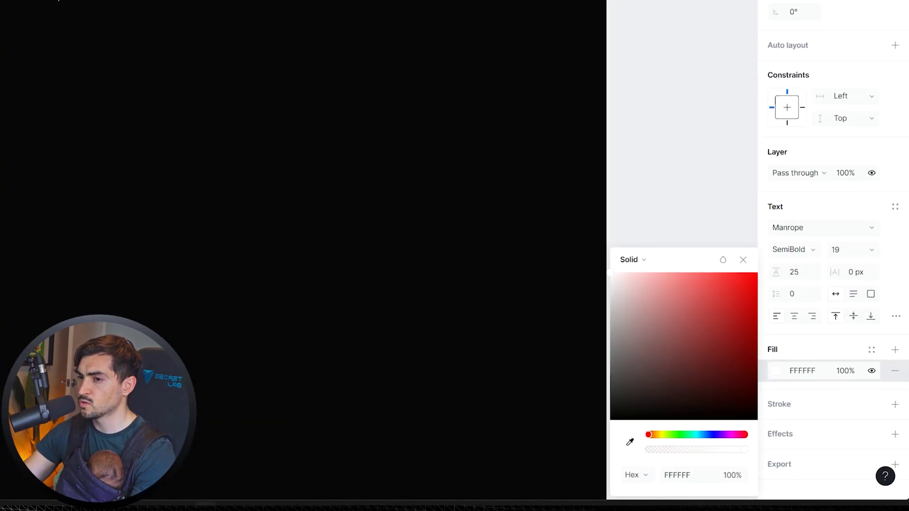
Browse the full and local font lists for the text layer, keeping Manrope as the font.
{"action": "left_click", "coordinate": [811, 229]}
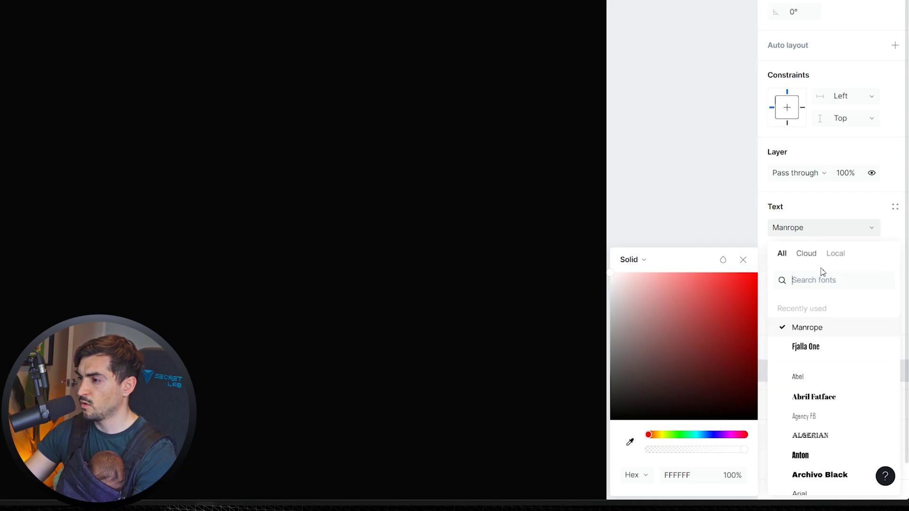
{"action": "scroll", "coordinate": [823, 340], "scroll_direction": "down", "scroll_amount": 3}
{"action": "scroll", "coordinate": [824, 339], "scroll_direction": "down", "scroll_amount": 2}
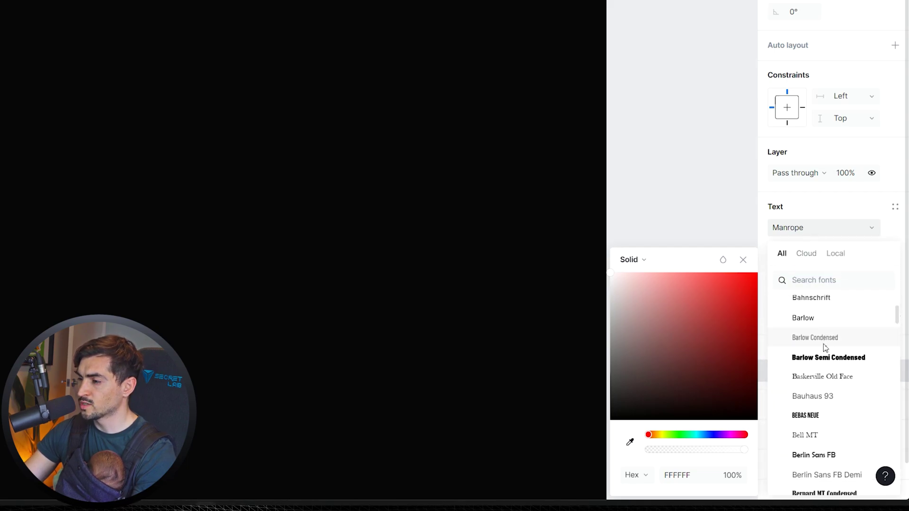
{"action": "left_click", "coordinate": [837, 256]}
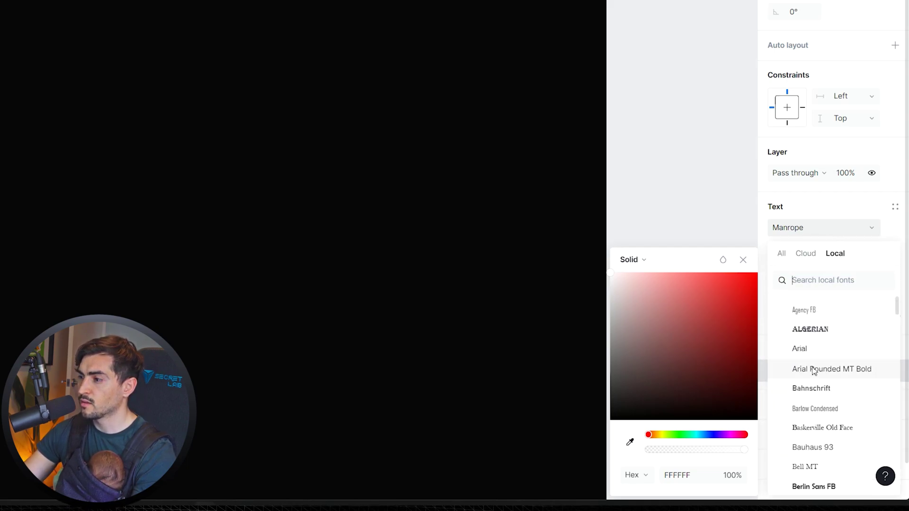
{"action": "scroll", "coordinate": [813, 372], "scroll_direction": "down", "scroll_amount": 6}
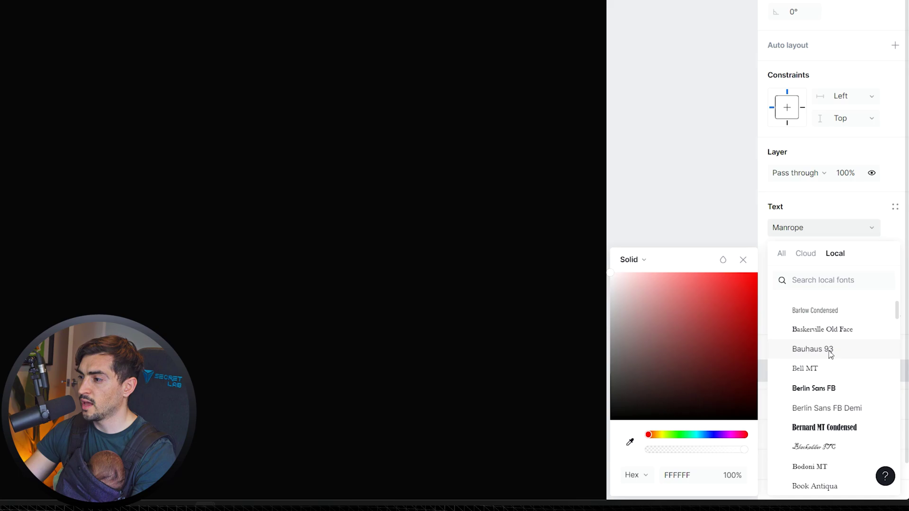
{"action": "left_click", "coordinate": [829, 282]}
{"action": "scroll", "coordinate": [830, 380], "scroll_direction": "down", "scroll_amount": 3}
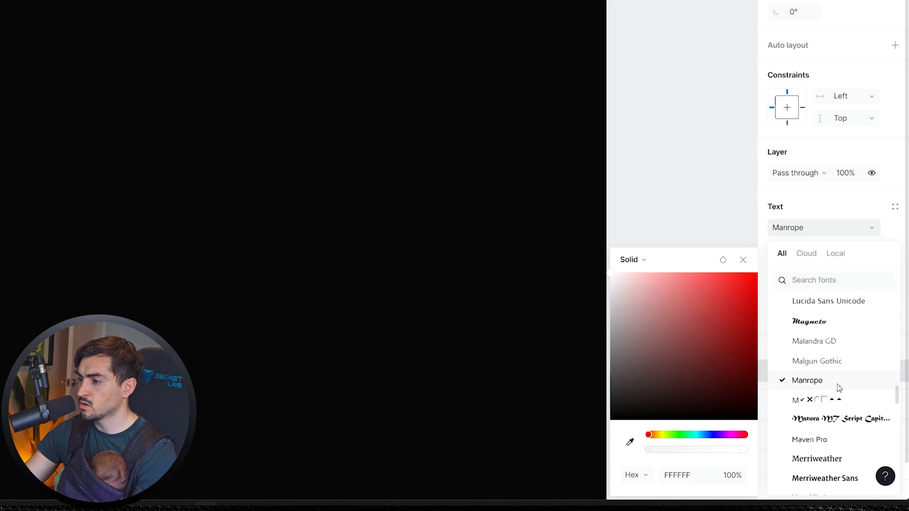
{"action": "scroll", "coordinate": [828, 365], "scroll_direction": "down", "scroll_amount": 6}
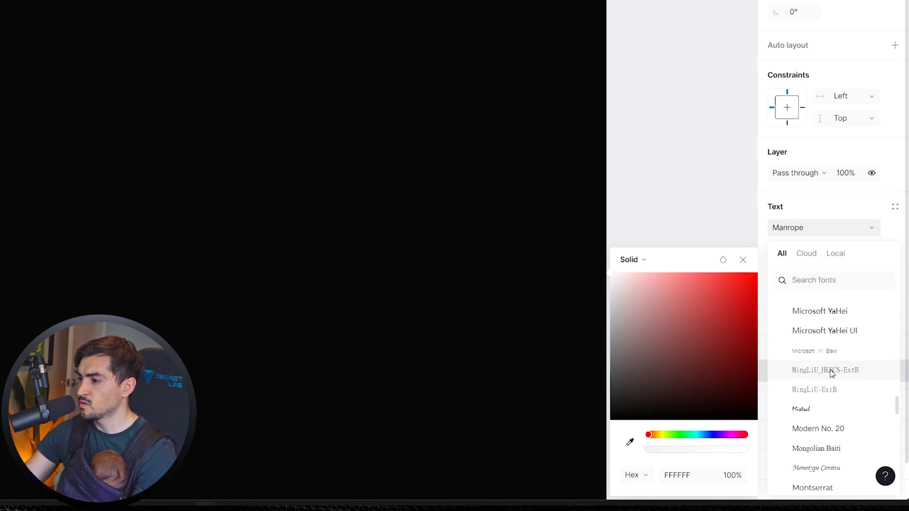
{"action": "scroll", "coordinate": [832, 374], "scroll_direction": "up", "scroll_amount": 5}
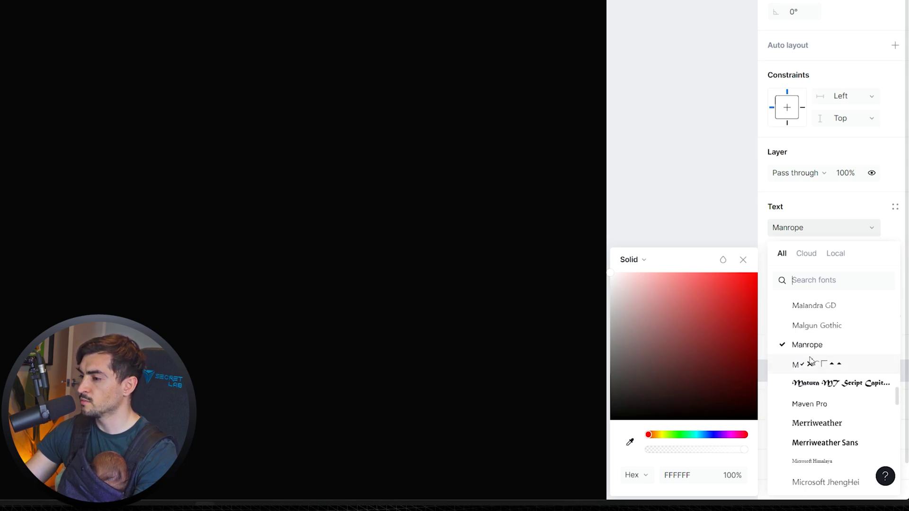
{"action": "left_click", "coordinate": [819, 346]}
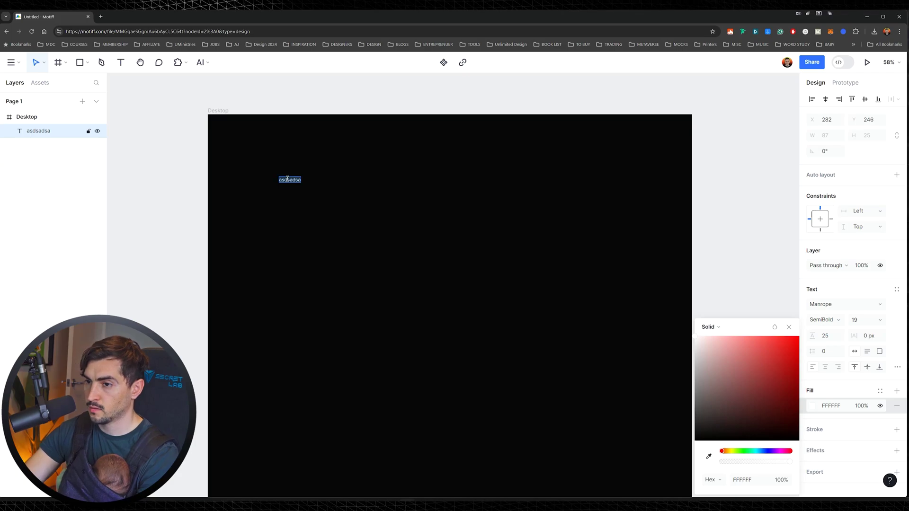
Replace the placeholder with "Design is the future" at size 106, broken into two lines before "the", near X 135, Y 277.
{"action": "type", "text": "Design is the future"}
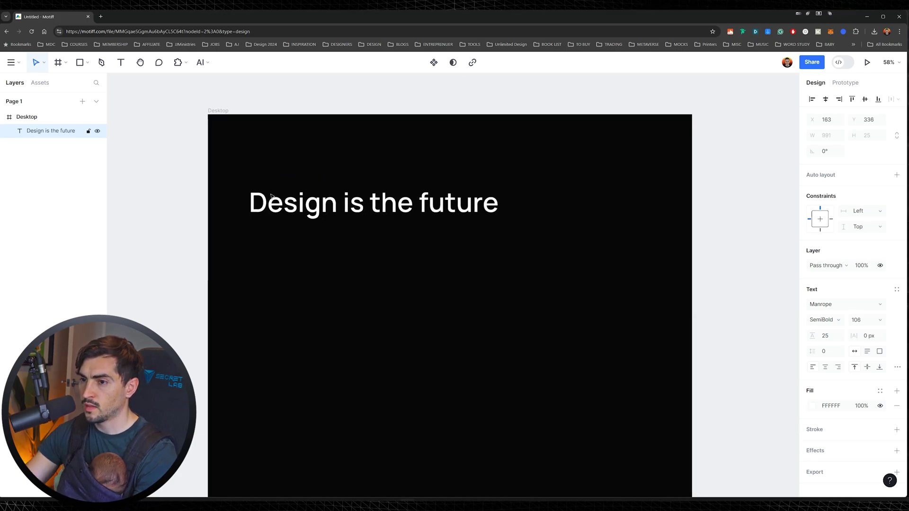
{"action": "left_click_drag", "start_coordinate": [271, 194], "coordinate": [263, 179]}
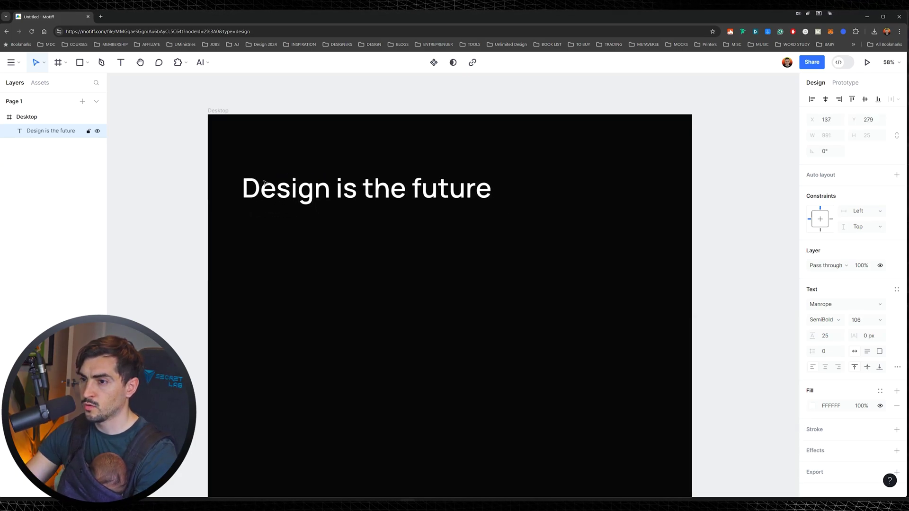
{"action": "double_click", "coordinate": [364, 185]}
{"action": "key", "text": "Return"}
Try line heights of 50 and 85 on the whole two-line heading.
{"action": "key", "text": "ctrl+a"}
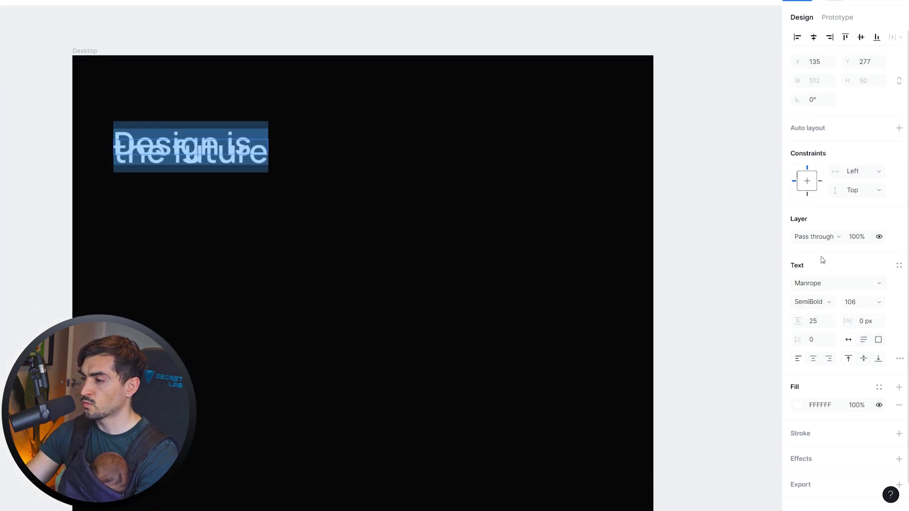
{"action": "scroll", "coordinate": [823, 280], "scroll_direction": "down", "scroll_amount": 1}
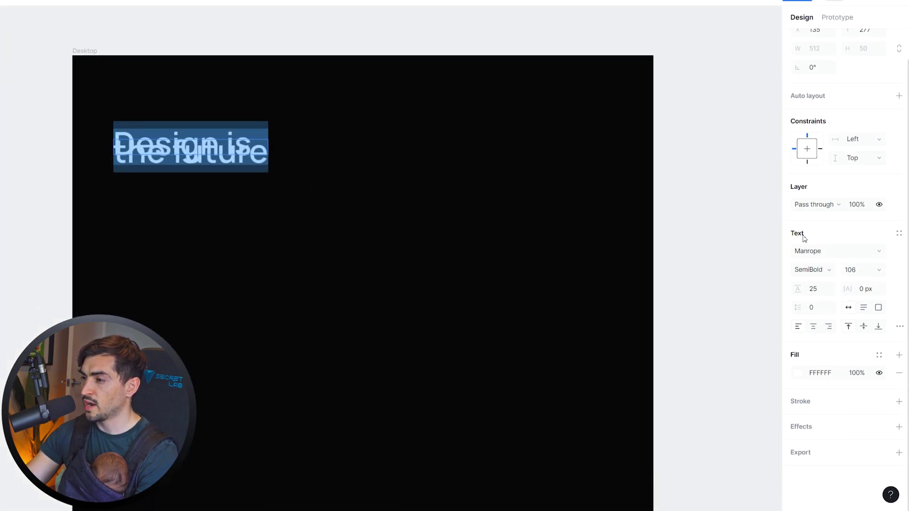
{"action": "left_click", "coordinate": [815, 290]}
{"action": "type", "text": "50"}
{"action": "key", "text": "Return"}
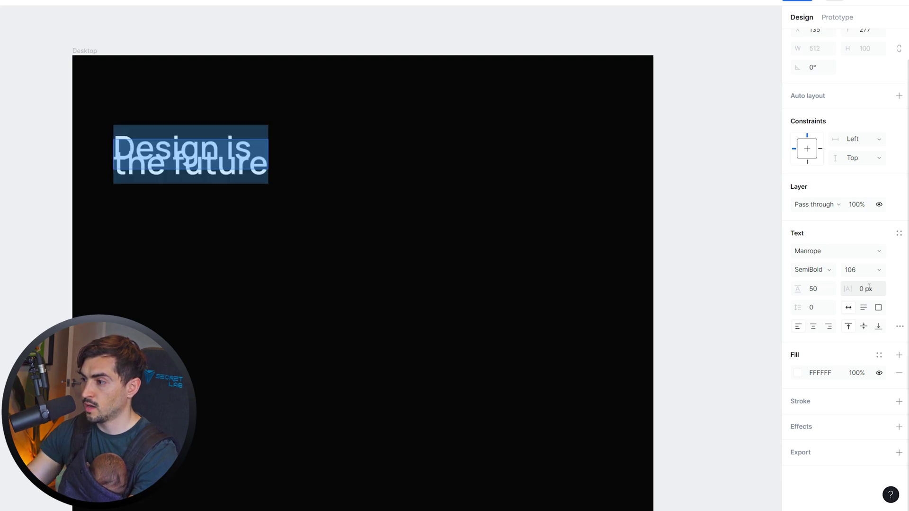
{"action": "left_click", "coordinate": [820, 291]}
{"action": "type", "text": "85"}
{"action": "key", "text": "Return"}
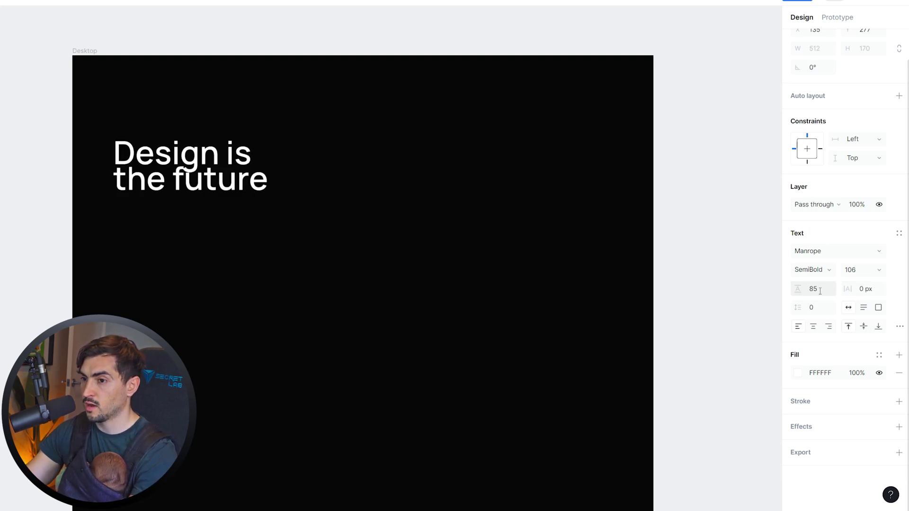
Set the heading's line height to 120.
{"action": "left_click", "coordinate": [820, 291]}
{"action": "type", "text": "120"}
{"action": "key", "text": "Return"}
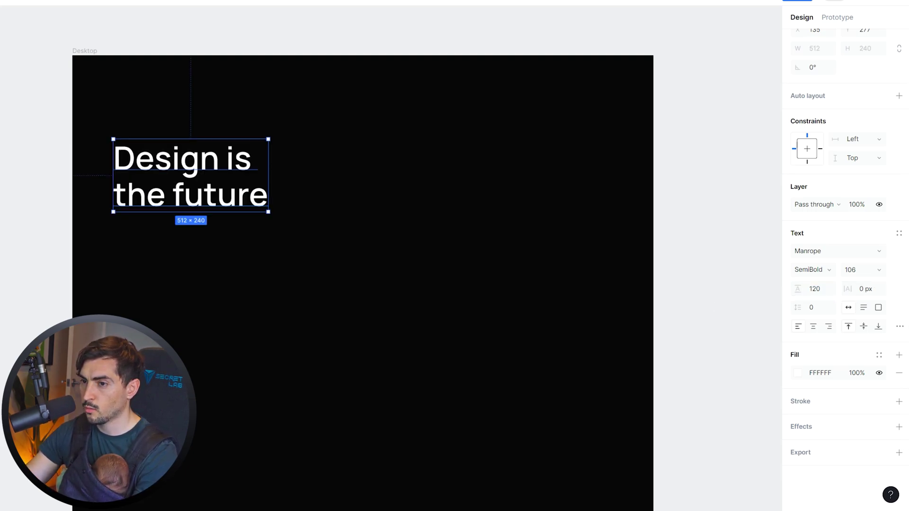
Draw a circle about 94 by 94 above the heading in the Desktop frame.
{"action": "left_click", "coordinate": [46, 140]}
{"action": "left_click", "coordinate": [86, 62]}
{"action": "left_click", "coordinate": [69, 123]}
{"action": "mouse_move", "coordinate": [248, 143]}
{"action": "left_mouse_down"}
{"action": "mouse_move", "coordinate": [265, 162]}
{"action": "mouse_move", "coordinate": [251, 140]}
{"action": "left_mouse_up"}
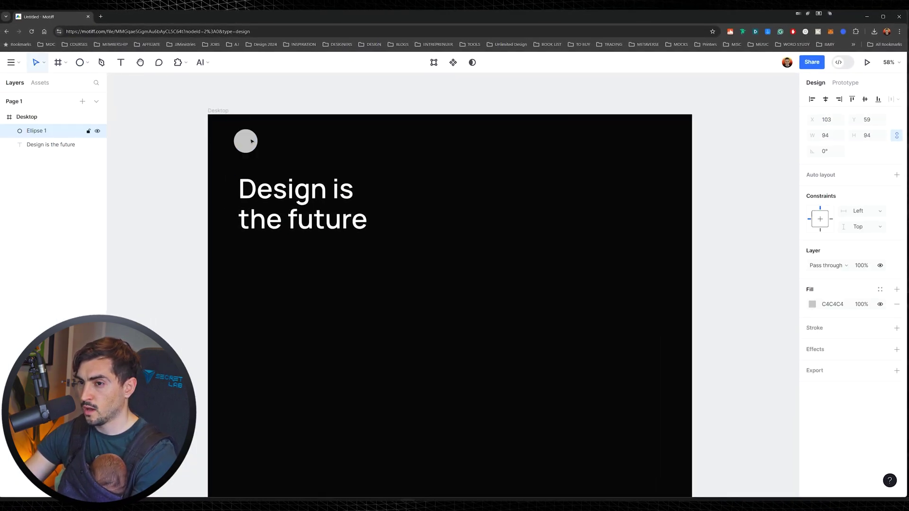
Fill the circle with bright green 82F115 and line it up with the heading's left edge.
{"action": "left_click", "coordinate": [812, 305]}
{"action": "left_click", "coordinate": [738, 429]}
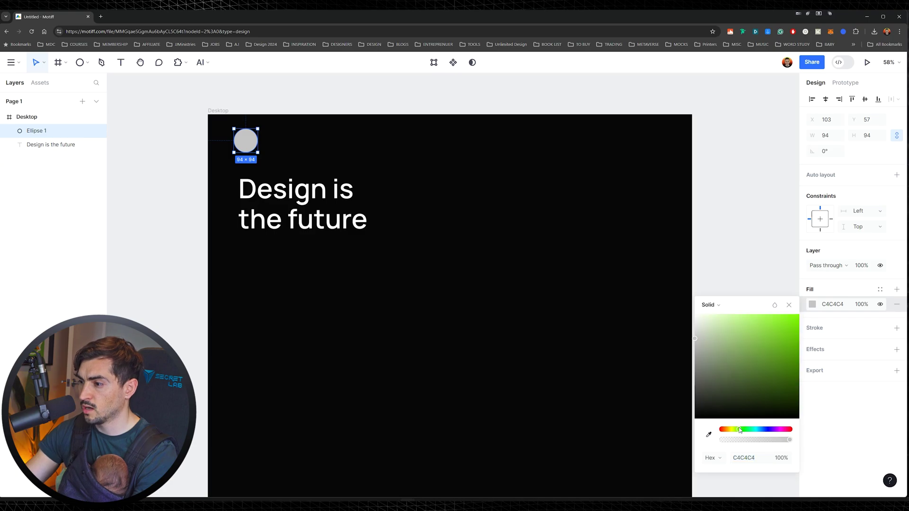
{"action": "left_click", "coordinate": [793, 321]}
{"action": "left_click_drag", "start_coordinate": [792, 322], "coordinate": [789, 324]}
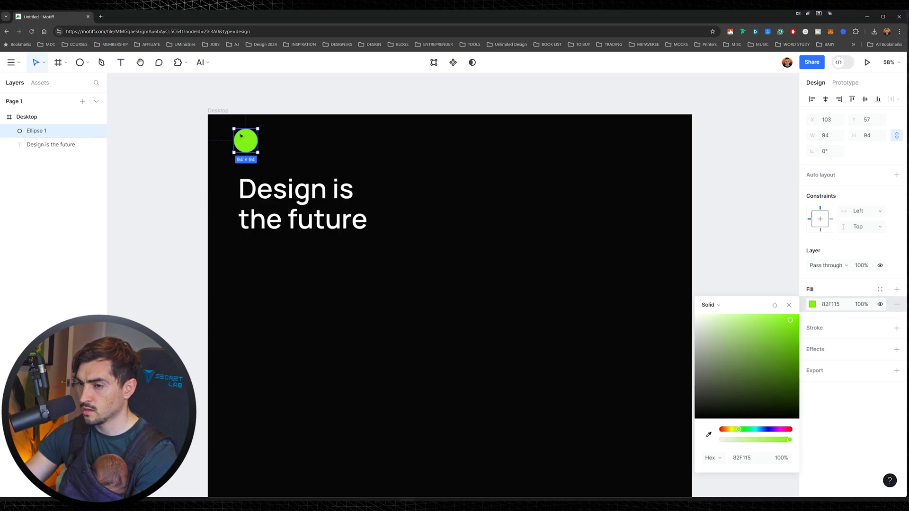
{"action": "left_click_drag", "start_coordinate": [246, 140], "coordinate": [242, 142]}
{"action": "left_click", "coordinate": [304, 94]}
Draw a rectangle about 495 by 566 below the heading as a card.
{"action": "scroll", "coordinate": [319, 175], "scroll_direction": "up", "scroll_amount": 3}
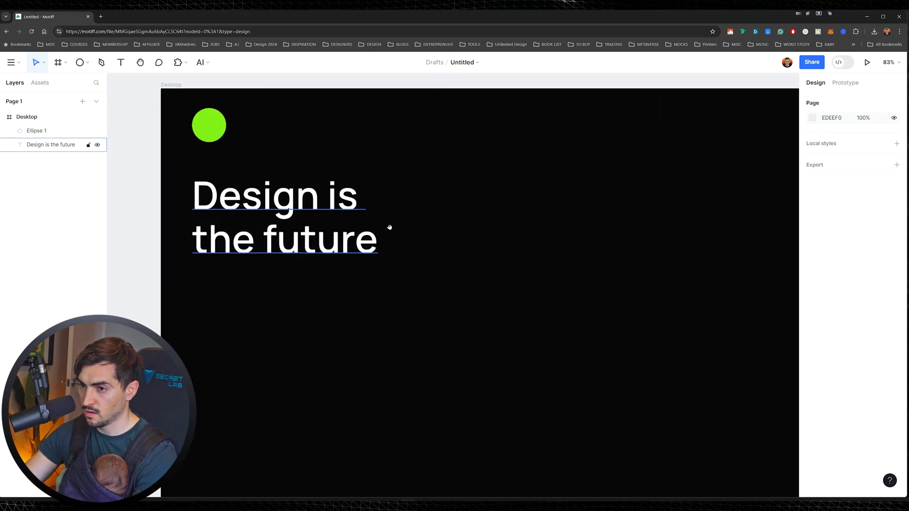
{"action": "scroll", "coordinate": [395, 228], "scroll_direction": "down", "scroll_amount": 5}
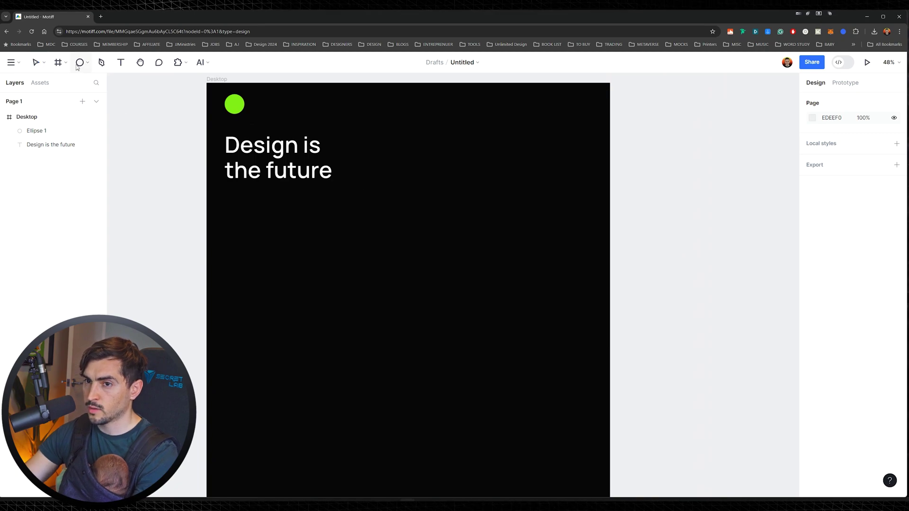
{"action": "key", "text": "r"}
{"action": "left_click_drag", "start_coordinate": [228, 196], "coordinate": [332, 315]}
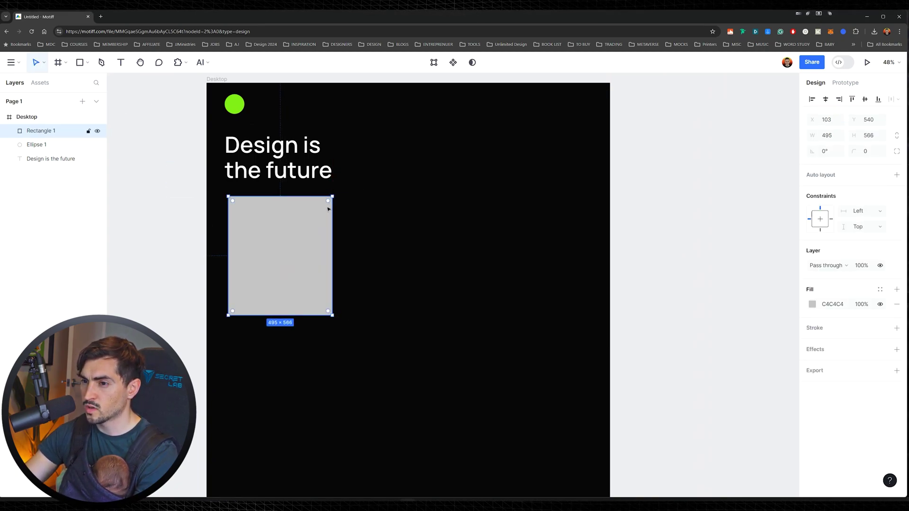
Try corner radii of 20 and 50 on the card rectangle and open its individual corner radii.
{"action": "scroll", "coordinate": [328, 209], "scroll_direction": "up", "scroll_amount": 4}
{"action": "left_click_drag", "start_coordinate": [287, 217], "coordinate": [327, 214]}
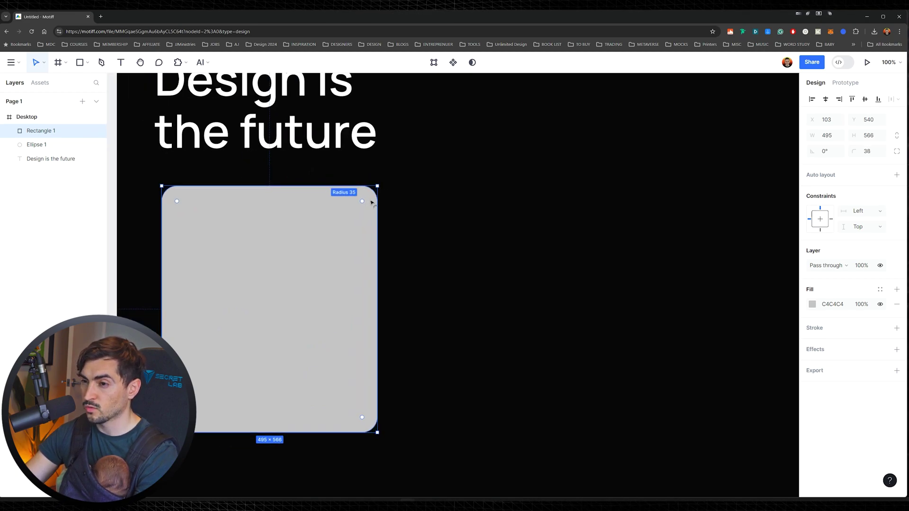
{"action": "left_click_drag", "start_coordinate": [371, 203], "coordinate": [370, 199]}
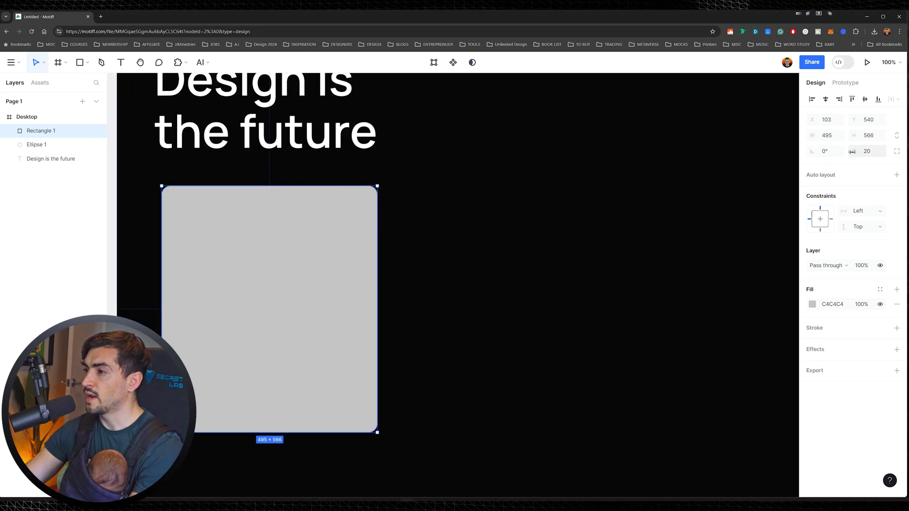
{"action": "left_click", "coordinate": [852, 152]}
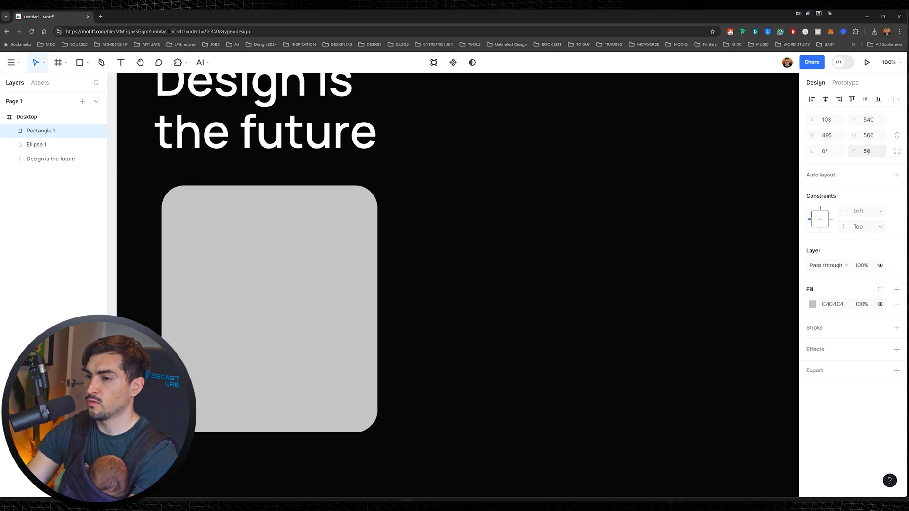
{"action": "left_click", "coordinate": [896, 151]}
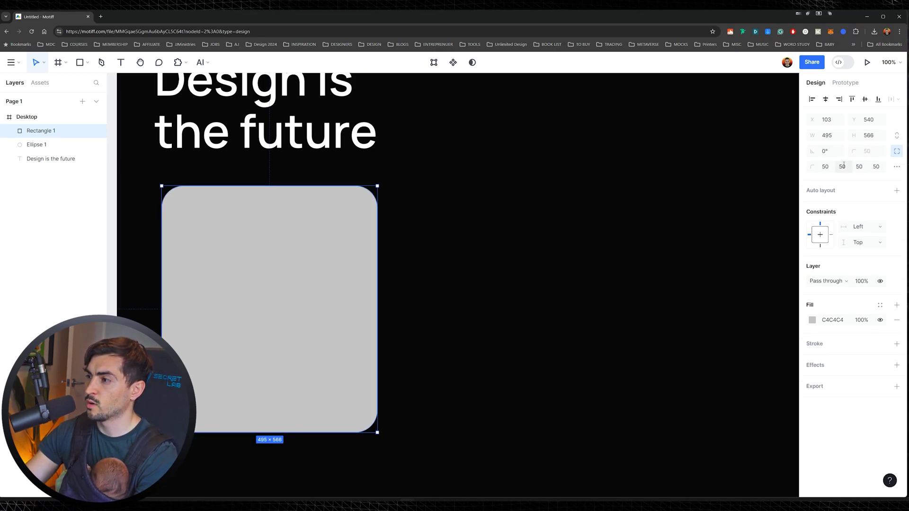
{"action": "left_click", "coordinate": [709, 184]}
Undo the 50 corner rounding and set the card rectangle's corner radius to 25.
{"action": "key", "text": "ctrl+z"}
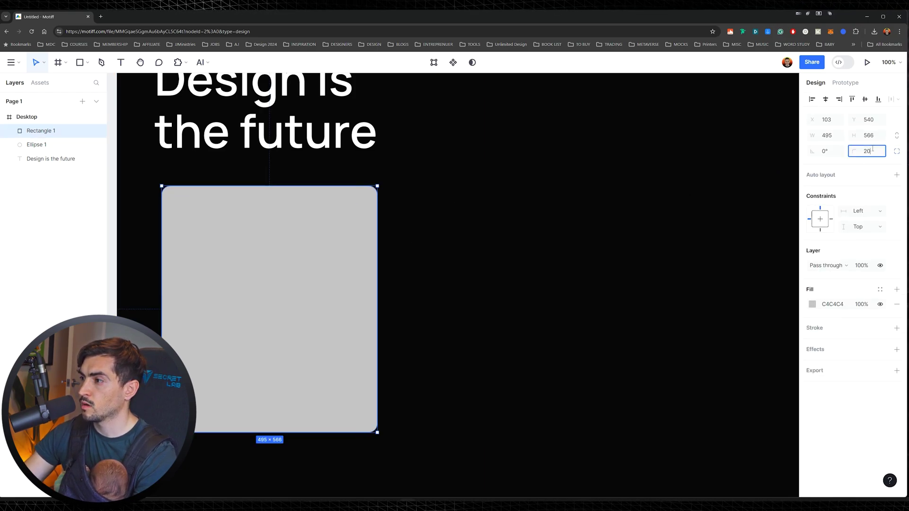
{"action": "scroll", "coordinate": [430, 195], "scroll_direction": "down", "scroll_amount": 2}
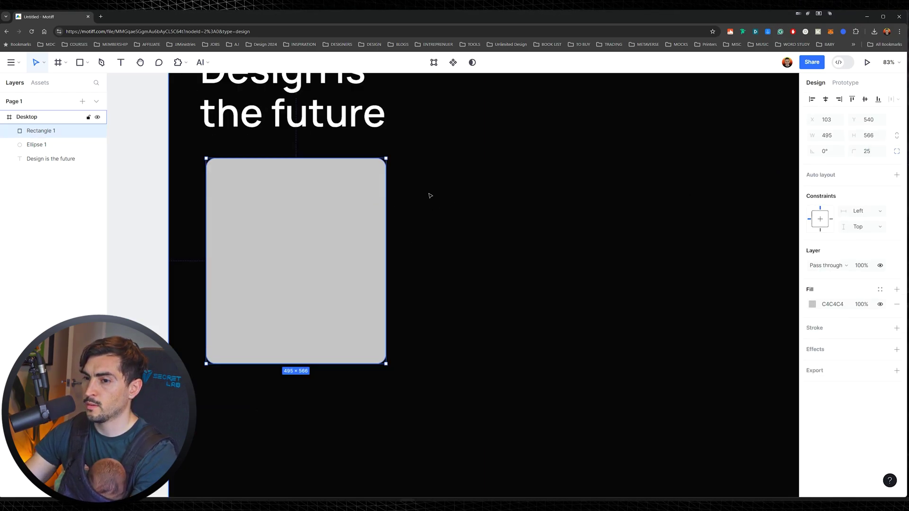
{"action": "left_click", "coordinate": [428, 196]}
{"action": "left_click_drag", "start_coordinate": [389, 203], "coordinate": [304, 223]}
{"action": "scroll", "coordinate": [354, 214], "scroll_direction": "left", "scroll_amount": 3}
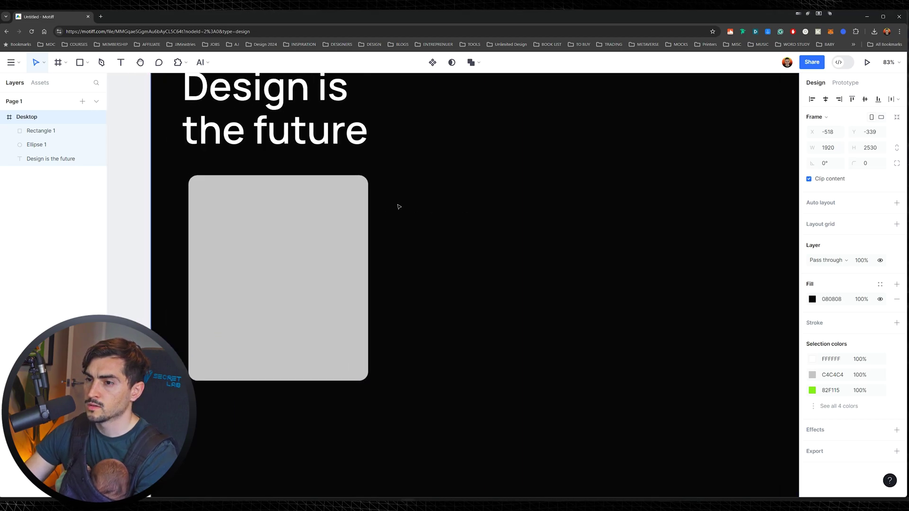
Draw a pill about 119 by 33 near the card's upper-left corner, with corner radius 25 and white fill FFFFFF.
{"action": "left_click", "coordinate": [288, 205]}
{"action": "scroll", "coordinate": [211, 197], "scroll_direction": "up", "scroll_amount": 3}
{"action": "left_click_drag", "start_coordinate": [211, 197], "coordinate": [305, 179]}
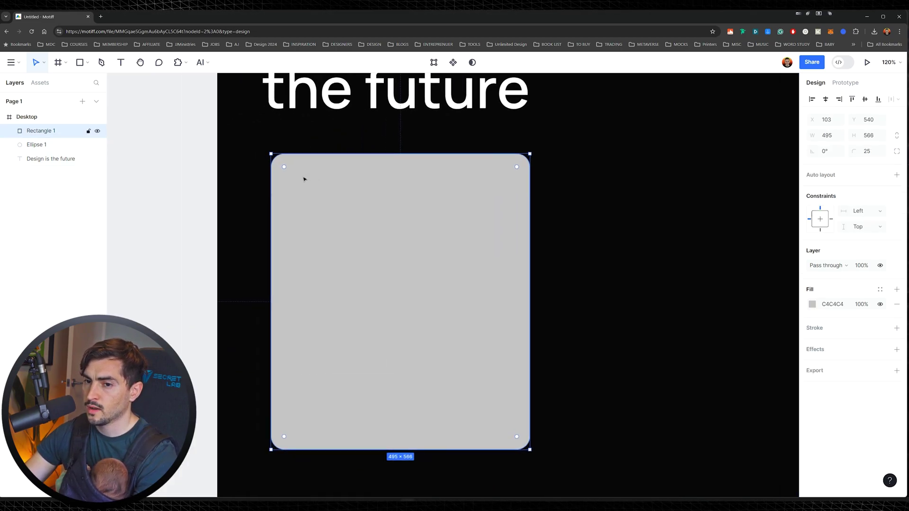
{"action": "key", "text": "Escape"}
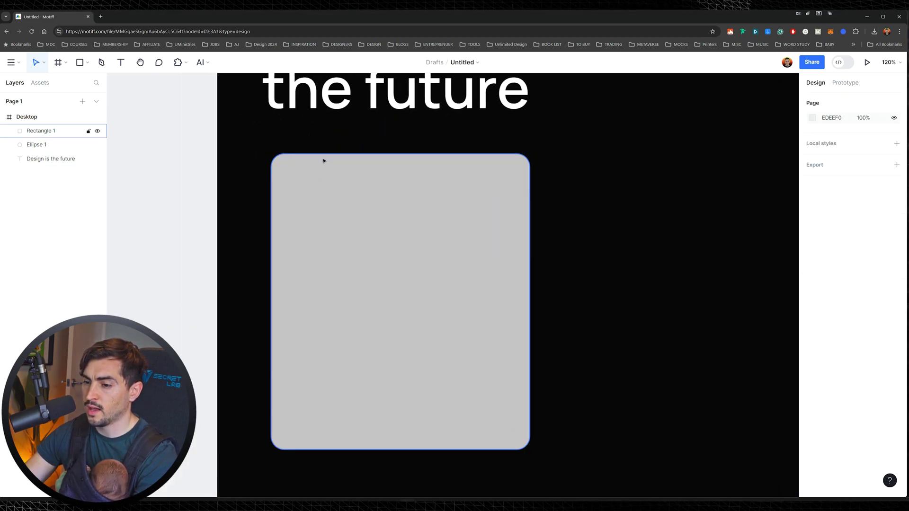
{"action": "key", "text": "r"}
{"action": "left_click_drag", "start_coordinate": [289, 176], "coordinate": [352, 194]}
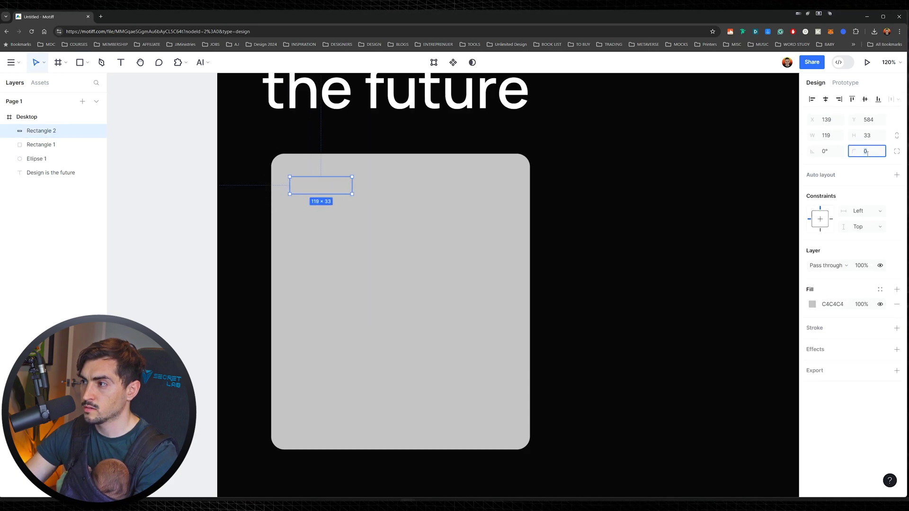
{"action": "left_click", "coordinate": [812, 304]}
{"action": "left_click", "coordinate": [695, 315]}
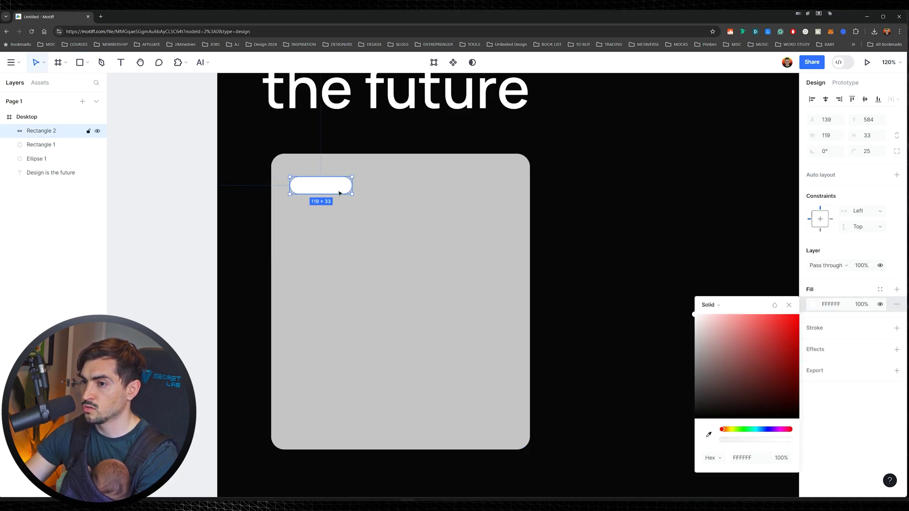
Move the white pill up to Y 574 and lighten the card's fill to D7D7D7.
{"action": "left_click", "coordinate": [440, 172]}
{"action": "left_click", "coordinate": [812, 304]}
{"action": "left_click_drag", "start_coordinate": [695, 395], "coordinate": [689, 331]}
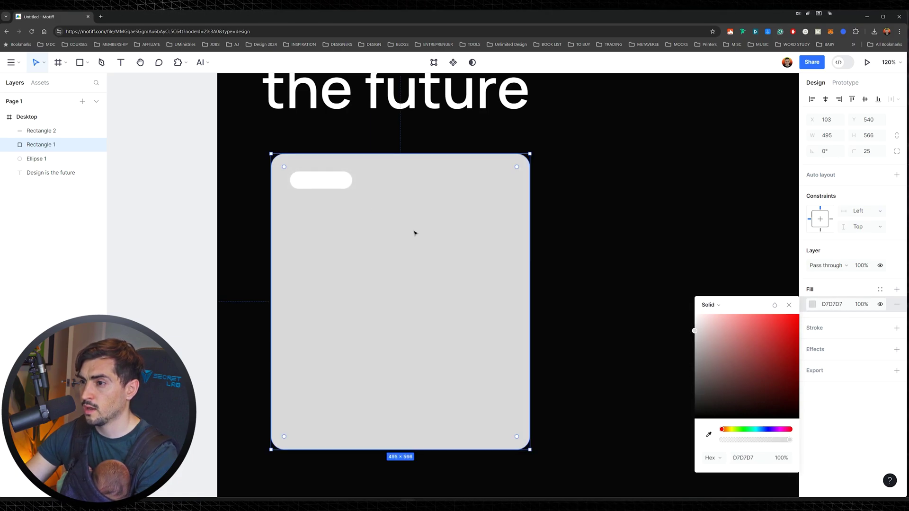
Add the placeholder text "asdas" over the white pill at font size 25.
{"action": "left_click", "coordinate": [339, 182]}
{"action": "left_click_drag", "start_coordinate": [607, 234], "coordinate": [561, 221]}
{"action": "mouse_move", "coordinate": [297, 169]}
{"action": "left_mouse_down"}
{"action": "mouse_move", "coordinate": [309, 413]}
{"action": "mouse_move", "coordinate": [300, 169]}
{"action": "left_mouse_up"}
{"action": "scroll", "coordinate": [259, 165], "scroll_direction": "up", "scroll_amount": 5}
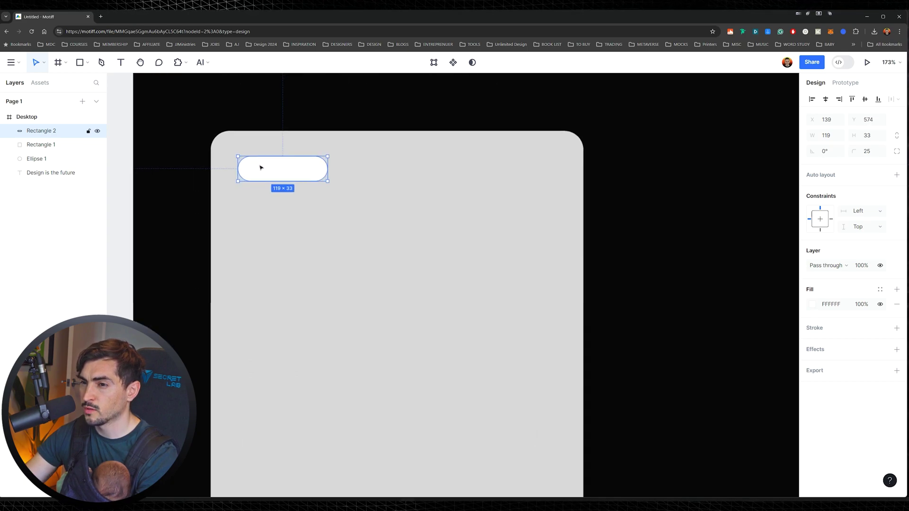
{"action": "key", "text": "t"}
{"action": "left_click", "coordinate": [261, 172]}
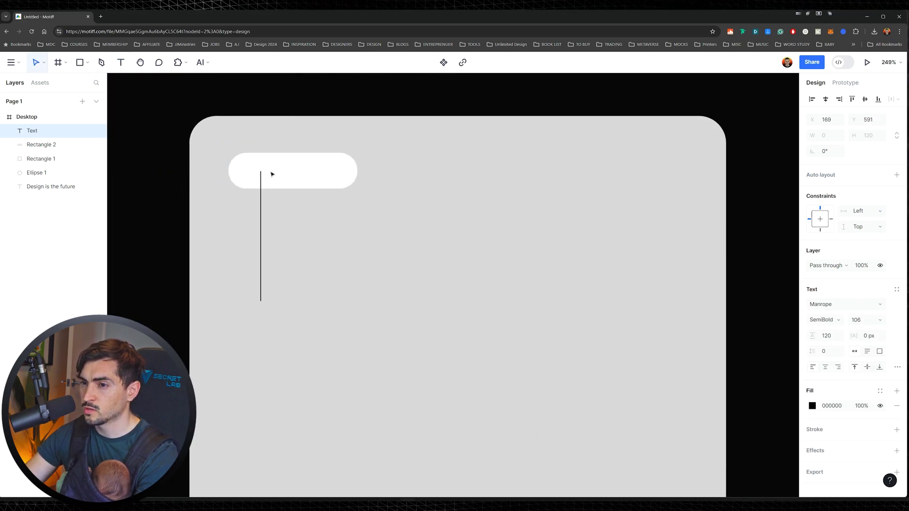
{"action": "left_click", "coordinate": [837, 334]}
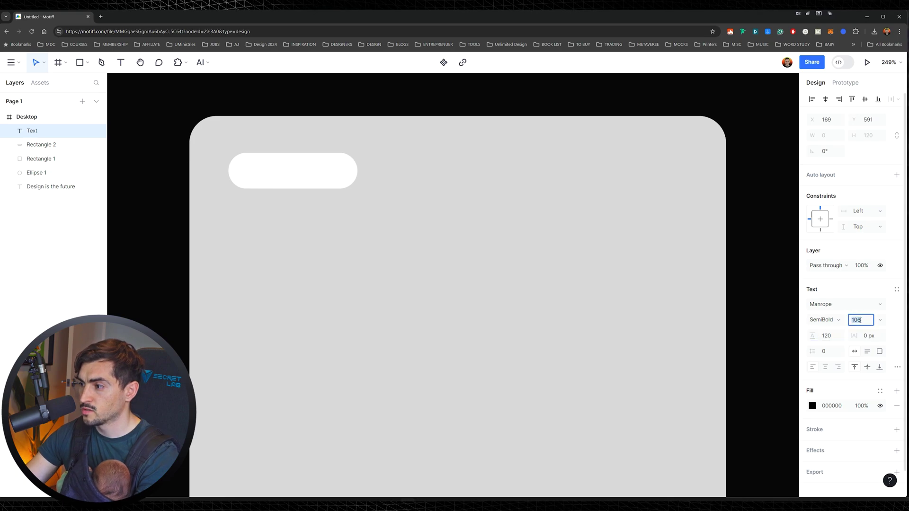
{"action": "type", "text": "asdas"}
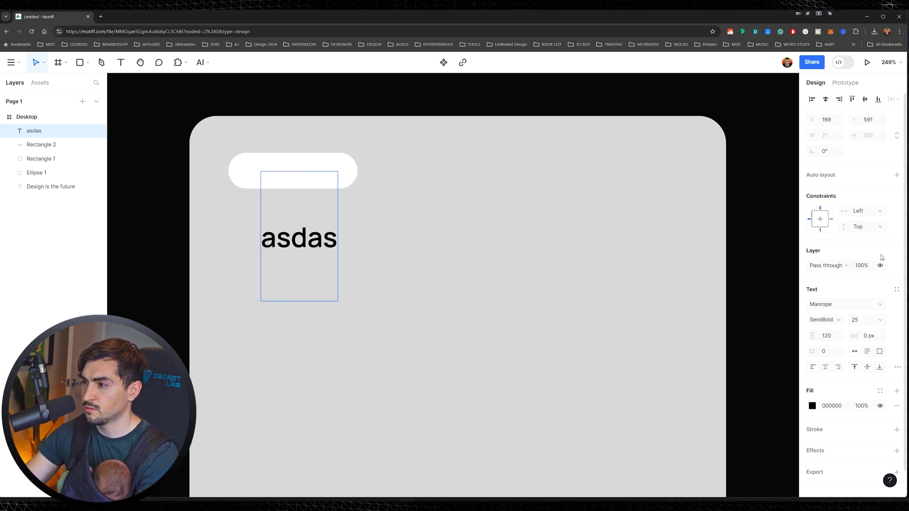
Set the placeholder text to font size 15 with line height 20 and place it inside the white pill.
{"action": "key", "text": "ctrl+a"}
{"action": "left_click", "coordinate": [858, 320]}
{"action": "type", "text": "15"}
{"action": "key", "text": "Tab"}
{"action": "type", "text": "20"}
{"action": "key", "text": "Return"}
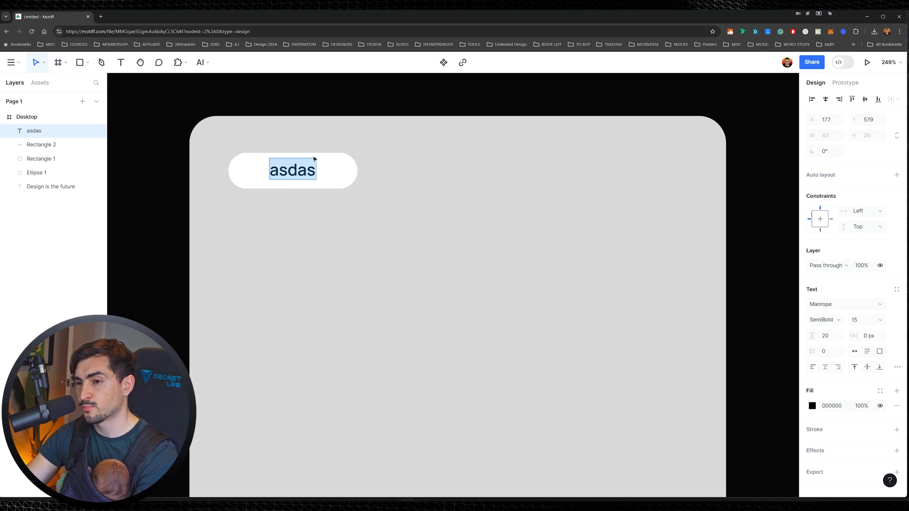
Change the pill's label to the Regular weight and replace the placeholder text with "Project Name".
{"action": "key", "text": "BackSpace"}
{"action": "left_click", "coordinate": [825, 320]}
{"action": "left_click", "coordinate": [828, 297]}
{"action": "type", "text": "F"}
{"action": "key", "text": "BackSpace"}
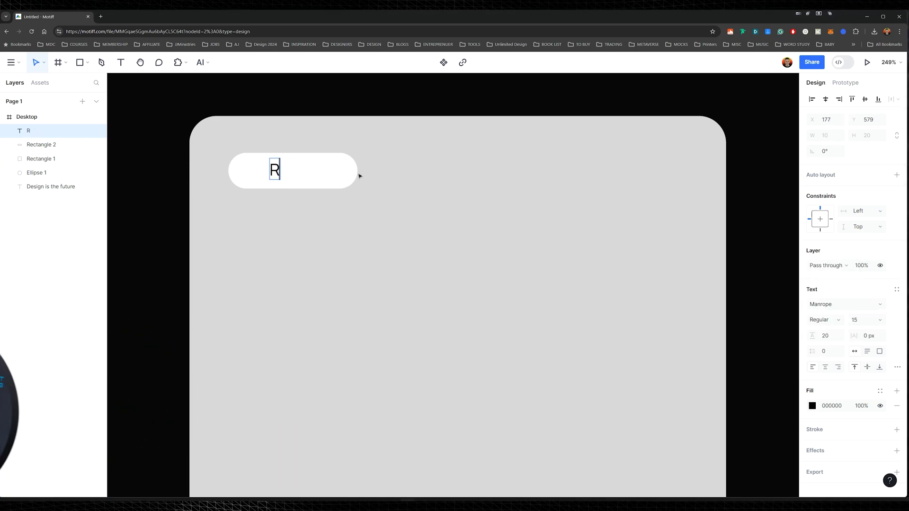
{"action": "type", "text": "P"}
{"action": "double_click", "coordinate": [359, 176]}
{"action": "left_click", "coordinate": [360, 175]}
{"action": "type", "text": "e"}
{"action": "key", "text": "Escape"}
Reduce the "Project Name" label to font size 12 and centre it inside the white pill.
{"action": "left_click_drag", "start_coordinate": [360, 175], "coordinate": [334, 175]}
{"action": "key", "text": "ctrl+shift+comma"}
{"action": "key", "text": "ctrl+shift+comma"}
{"action": "key", "text": "ctrl+shift+comma"}
{"action": "key", "text": "Right"}
{"action": "key", "text": "Right"}
{"action": "key", "text": "Right"}
{"action": "key", "text": "Right"}
{"action": "key", "text": "Right"}
{"action": "key", "text": "Right"}
{"action": "key", "text": "Right"}
{"action": "key", "text": "Escape"}
Nudge the white pill together with its label up 4 and left 2 pixels.
{"action": "scroll", "coordinate": [447, 137], "scroll_direction": "down", "scroll_amount": 5}
{"action": "scroll", "coordinate": [378, 149], "scroll_direction": "up", "scroll_amount": 7}
{"action": "left_click", "coordinate": [378, 151]}
{"action": "left_click", "coordinate": [490, 157], "text": "shift"}
{"action": "key", "text": "Up"}
{"action": "key", "text": "Up"}
{"action": "key", "text": "Up"}
{"action": "key", "text": "Up"}
{"action": "key", "text": "Left"}
{"action": "key", "text": "Left"}
{"action": "scroll", "coordinate": [489, 160], "scroll_direction": "down", "scroll_amount": 7}
Duplicate the pill and label beside the original, change the copy's text to "Date" and narrow its pill to about 70 wide.
{"action": "scroll", "coordinate": [451, 314], "scroll_direction": "up", "scroll_amount": 5}
{"action": "left_click_drag", "start_coordinate": [533, 159], "coordinate": [446, 243]}
{"action": "left_click_drag", "start_coordinate": [312, 241], "coordinate": [429, 246], "text": "alt"}
{"action": "double_click", "coordinate": [436, 243]}
{"action": "type", "text": "Date"}
{"action": "key", "text": "Escape"}
{"action": "left_click", "coordinate": [441, 245]}
{"action": "left_click", "coordinate": [435, 183]}
Select the card with both pills and labels and apply the AI adds auto layout option.
{"action": "scroll", "coordinate": [435, 183], "scroll_direction": "down", "scroll_amount": 5}
{"action": "left_click_drag", "start_coordinate": [619, 188], "coordinate": [232, 246]}
{"action": "scroll", "coordinate": [448, 142], "scroll_direction": "down", "scroll_amount": 3}
{"action": "scroll", "coordinate": [446, 145], "scroll_direction": "up", "scroll_amount": 3}
{"action": "left_click", "coordinate": [200, 62]}
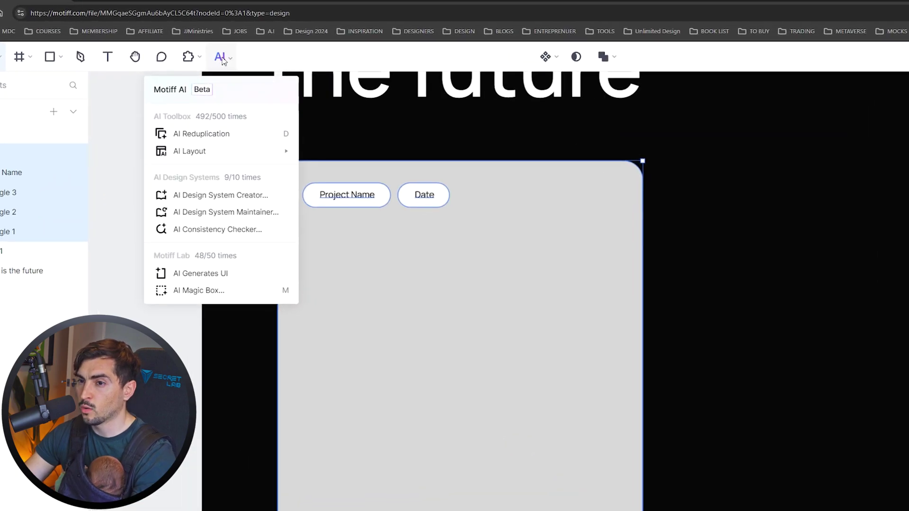
{"action": "mouse_move", "coordinate": [196, 156]}
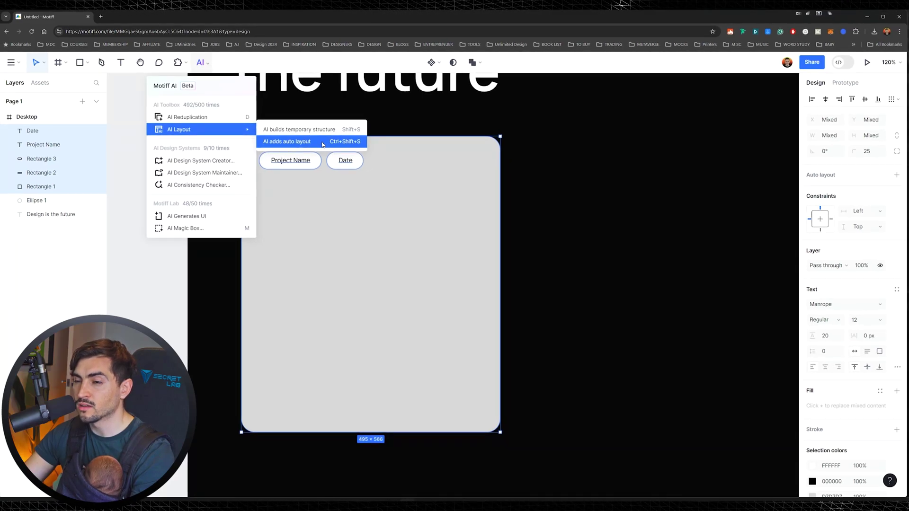
{"action": "left_click", "coordinate": [309, 142]}
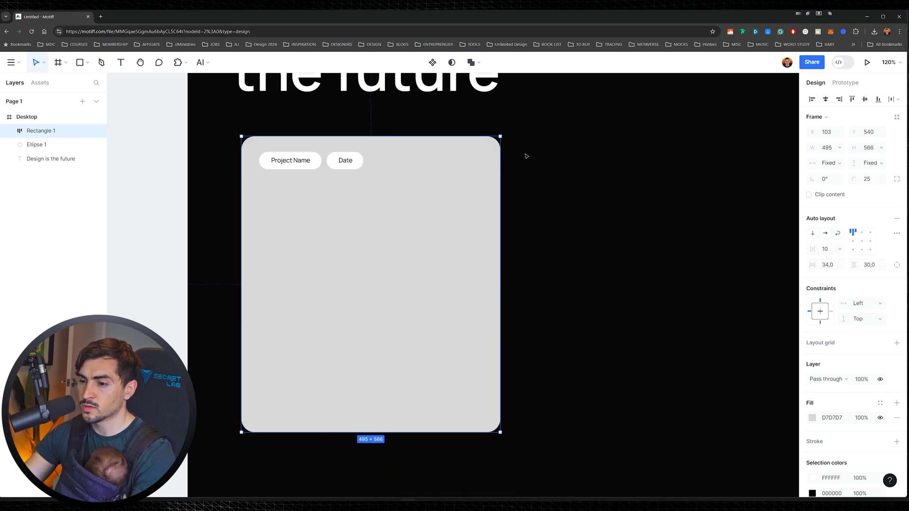
Rename the auto layout frame Rectangle 1 as "Card".
{"action": "scroll", "coordinate": [323, 132], "scroll_direction": "up", "scroll_amount": 3}
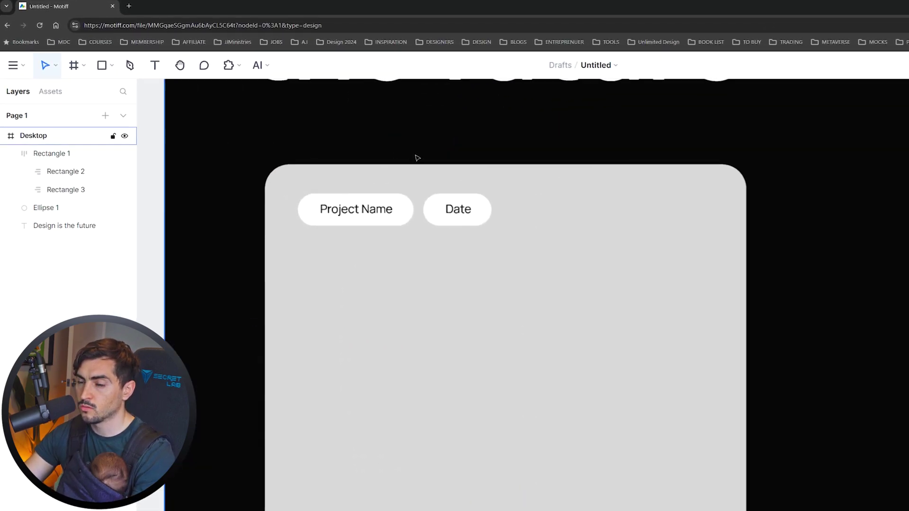
{"action": "left_click", "coordinate": [52, 130]}
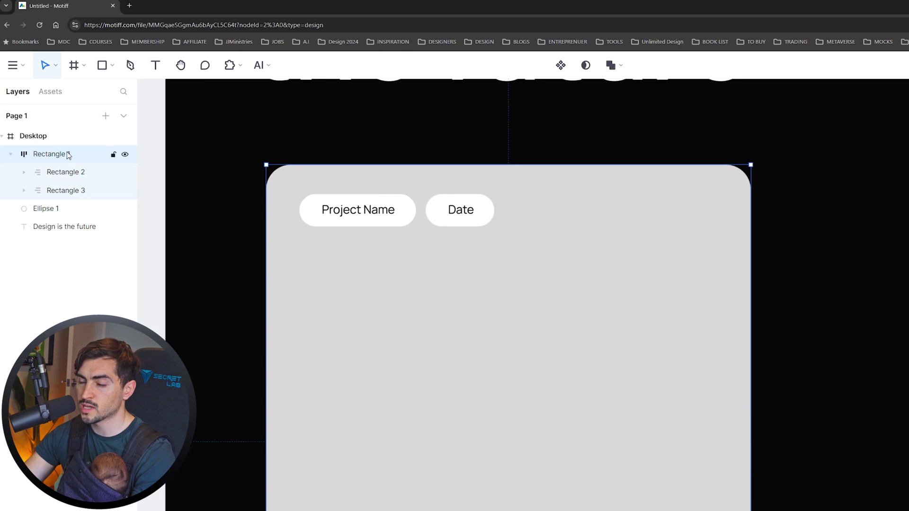
{"action": "double_click", "coordinate": [54, 156]}
{"action": "type", "text": "Card"}
{"action": "key", "text": "Return"}
Rename the Project Name pill's layer as "Project tag" and the Date pill's layer as "date tag".
{"action": "left_click", "coordinate": [65, 173]}
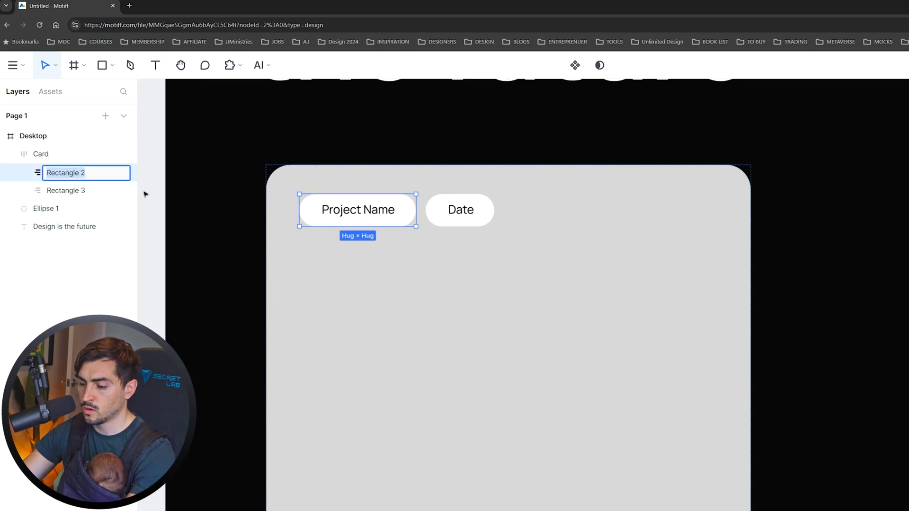
{"action": "type", "text": "Project tag"}
{"action": "key", "text": "Return"}
{"action": "left_click", "coordinate": [56, 192]}
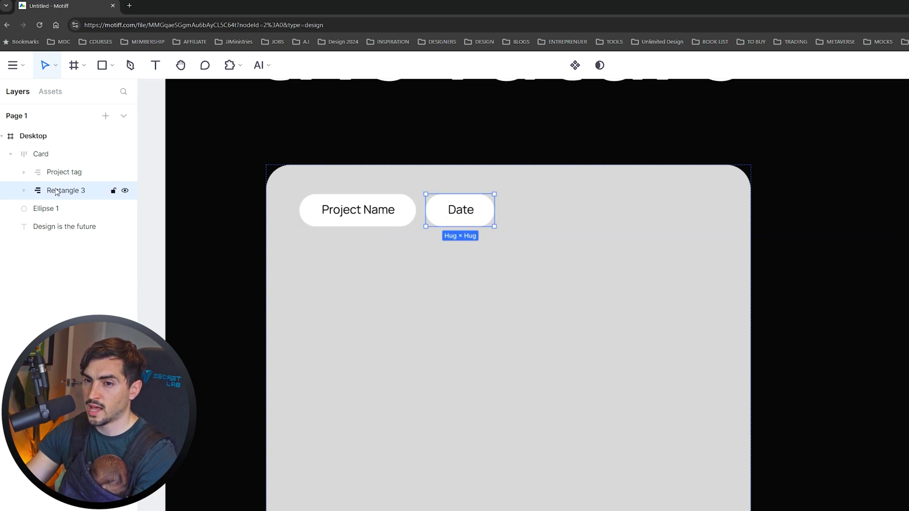
{"action": "left_click", "coordinate": [98, 176]}
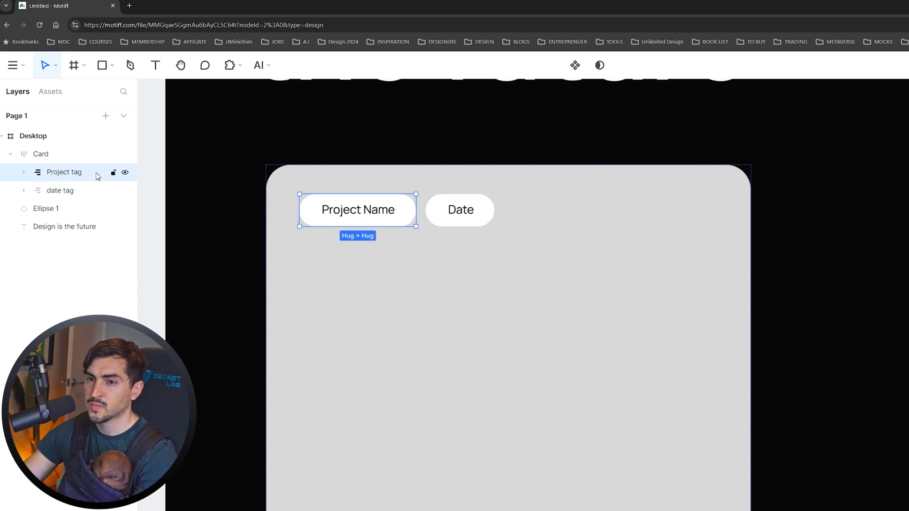
Try adjusting the project tag's top and right padding directly on the canvas.
{"action": "left_click", "coordinate": [63, 154]}
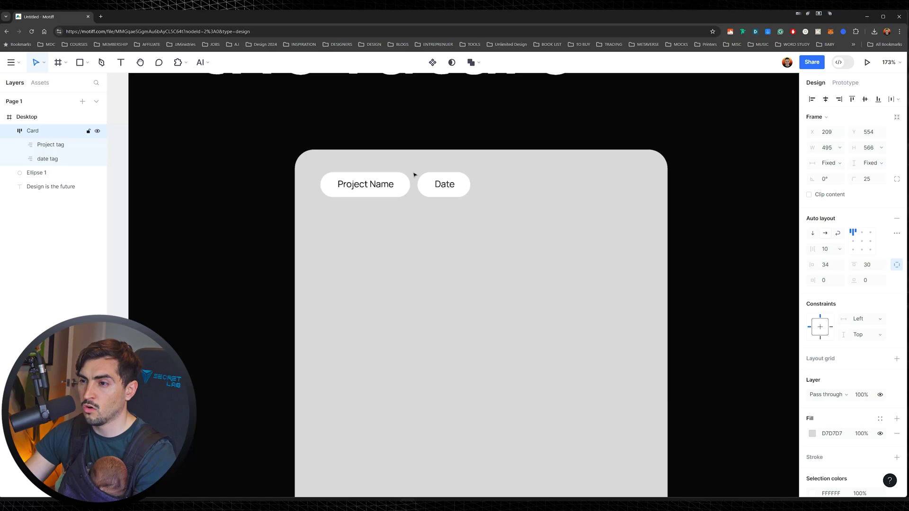
{"action": "left_click", "coordinate": [52, 145]}
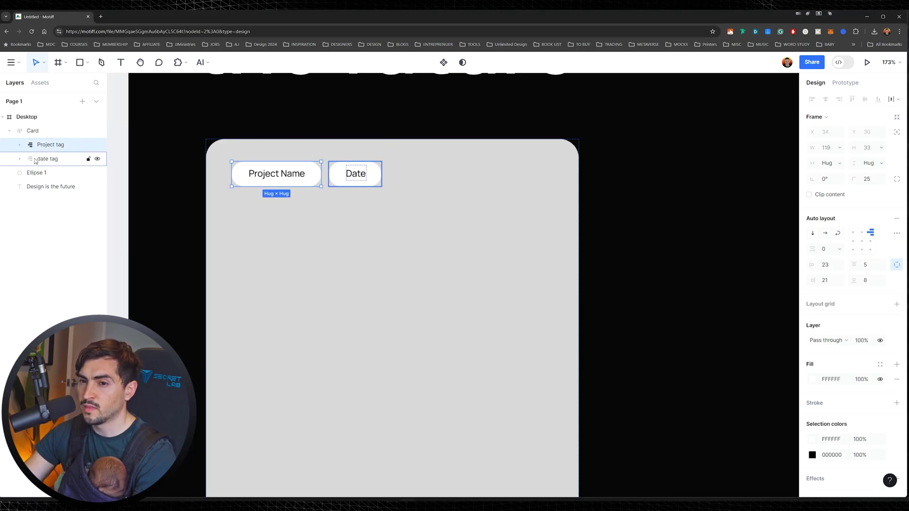
{"action": "scroll", "coordinate": [290, 183], "scroll_direction": "up", "scroll_amount": 5}
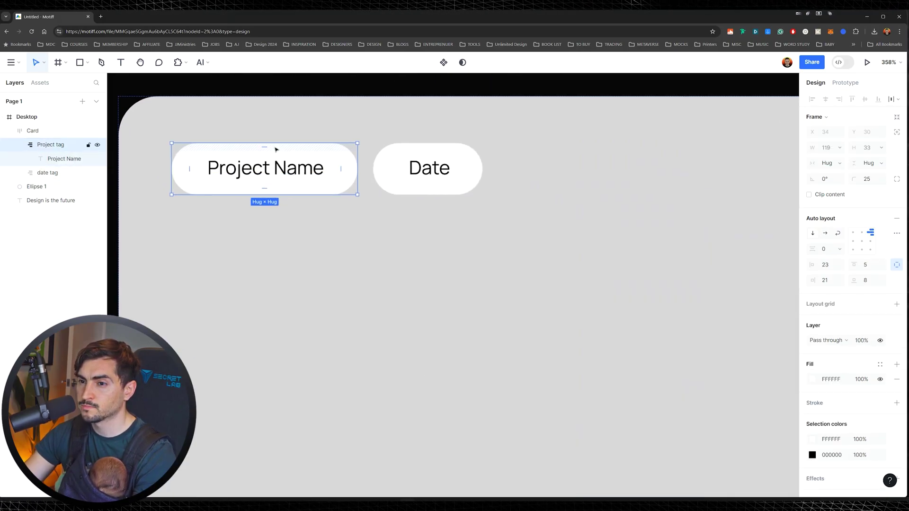
{"action": "mouse_move", "coordinate": [271, 151]}
{"action": "left_mouse_down"}
{"action": "mouse_move", "coordinate": [267, 157]}
{"action": "mouse_move", "coordinate": [268, 150]}
{"action": "left_mouse_up"}
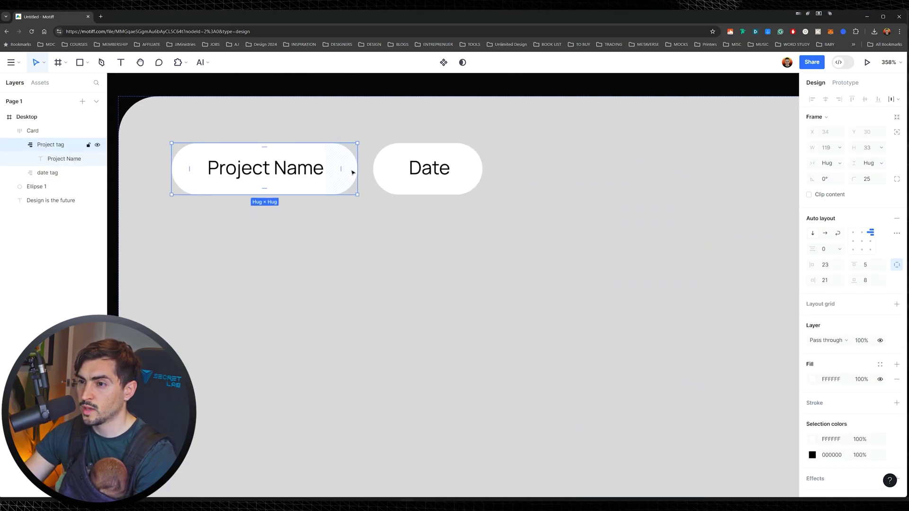
{"action": "mouse_move", "coordinate": [343, 170]}
{"action": "left_mouse_down"}
{"action": "mouse_move", "coordinate": [327, 171]}
{"action": "mouse_move", "coordinate": [341, 169]}
{"action": "mouse_move", "coordinate": [357, 184]}
{"action": "mouse_move", "coordinate": [341, 176]}
{"action": "left_mouse_up"}
{"action": "key", "text": "ctrl+z"}
{"action": "key", "text": "ctrl+z"}
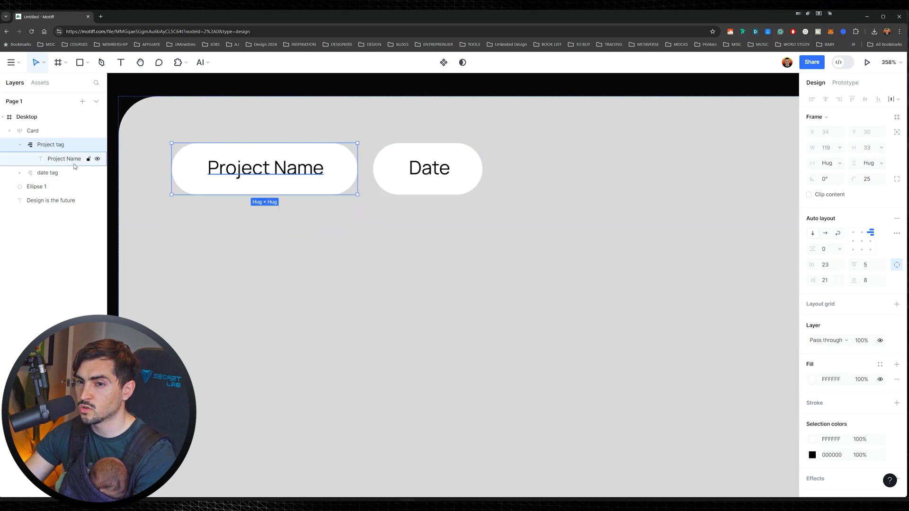
Examine the date tag's auto layout and nested text, and collapse both tags in the layer list.
{"action": "left_click", "coordinate": [61, 172]}
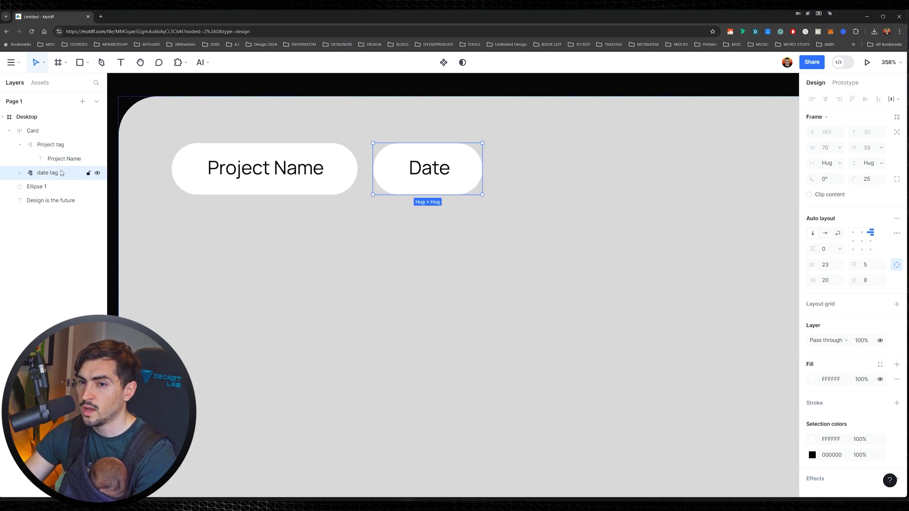
{"action": "left_click", "coordinate": [20, 174]}
{"action": "left_click", "coordinate": [53, 188]}
{"action": "left_click", "coordinate": [31, 145]}
{"action": "left_click", "coordinate": [20, 145]}
{"action": "left_click", "coordinate": [20, 159]}
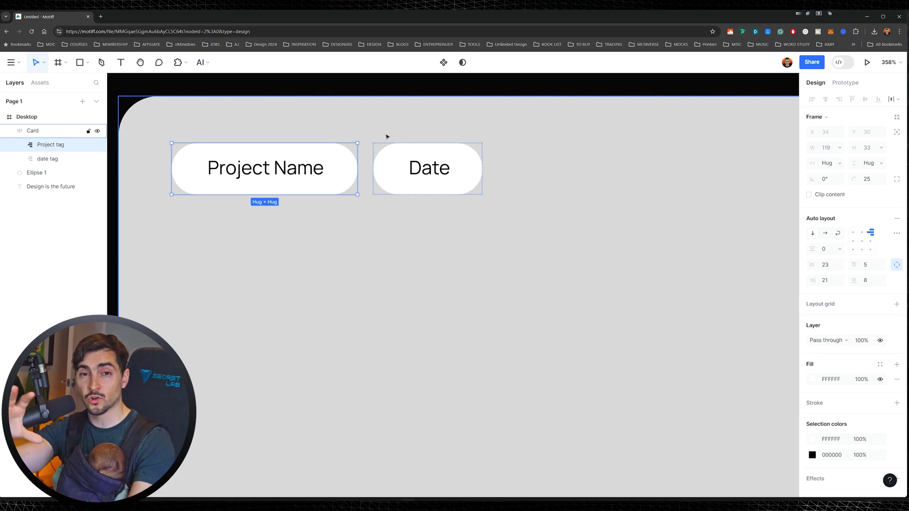
{"action": "scroll", "coordinate": [460, 179], "scroll_direction": "down", "scroll_amount": 8}
{"action": "left_click", "coordinate": [617, 178]}
{"action": "left_click_drag", "start_coordinate": [617, 179], "coordinate": [486, 191]}
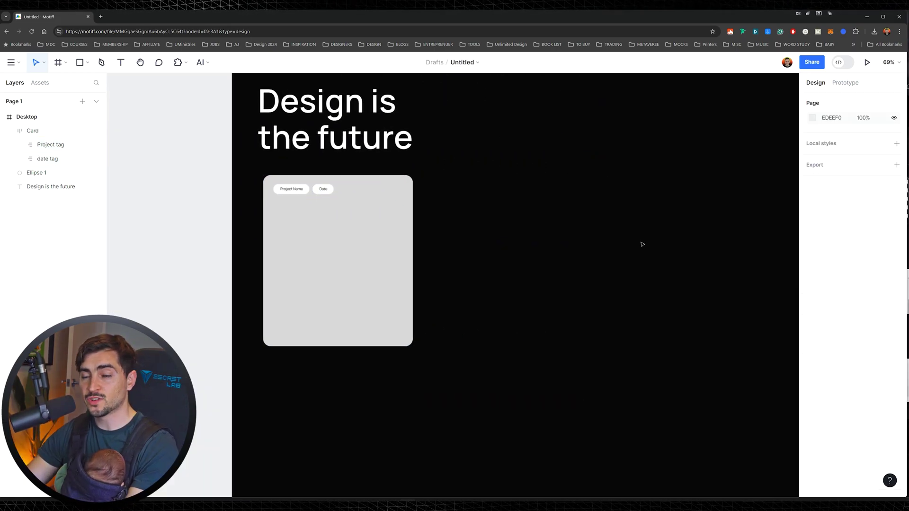
Try a linear gradient fill on the card and switch its fill type to Image.
{"action": "left_click", "coordinate": [392, 207]}
{"action": "scroll", "coordinate": [379, 207], "scroll_direction": "up", "scroll_amount": 3, "text": "ctrl"}
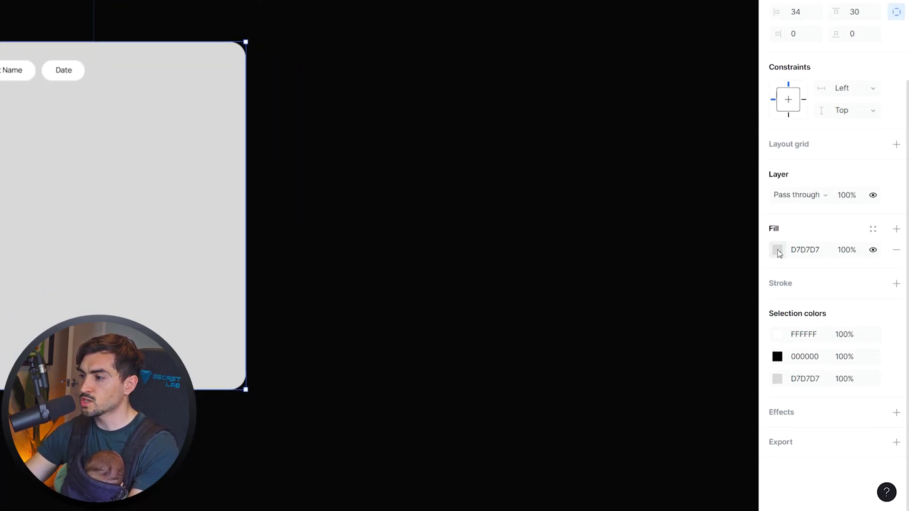
{"action": "left_click", "coordinate": [777, 251]}
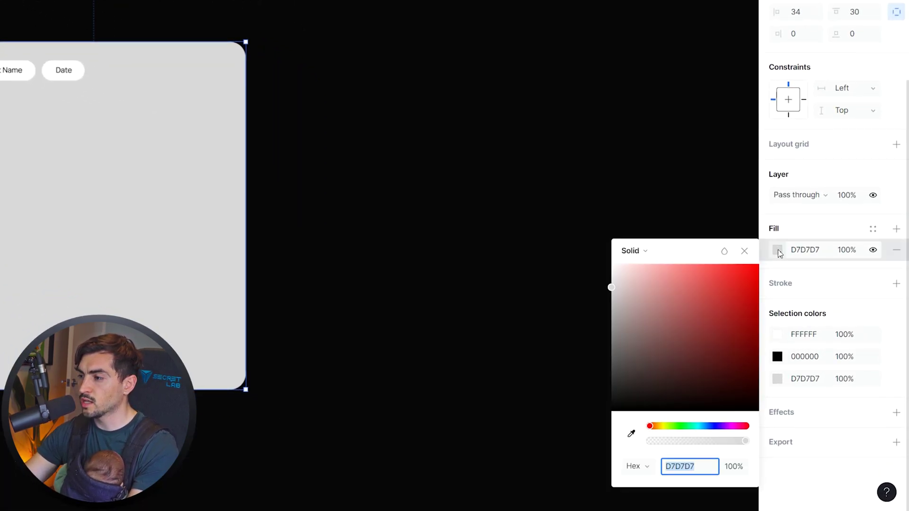
{"action": "left_click", "coordinate": [645, 252]}
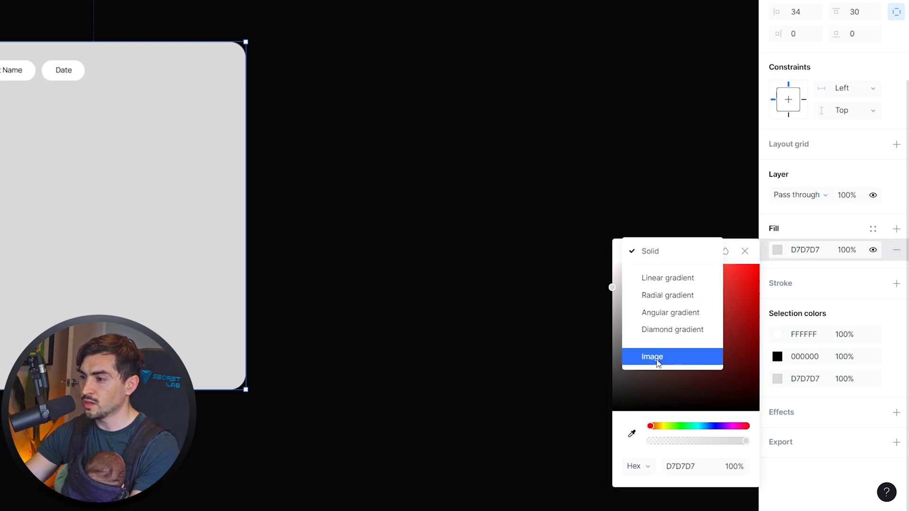
{"action": "left_click", "coordinate": [656, 280]}
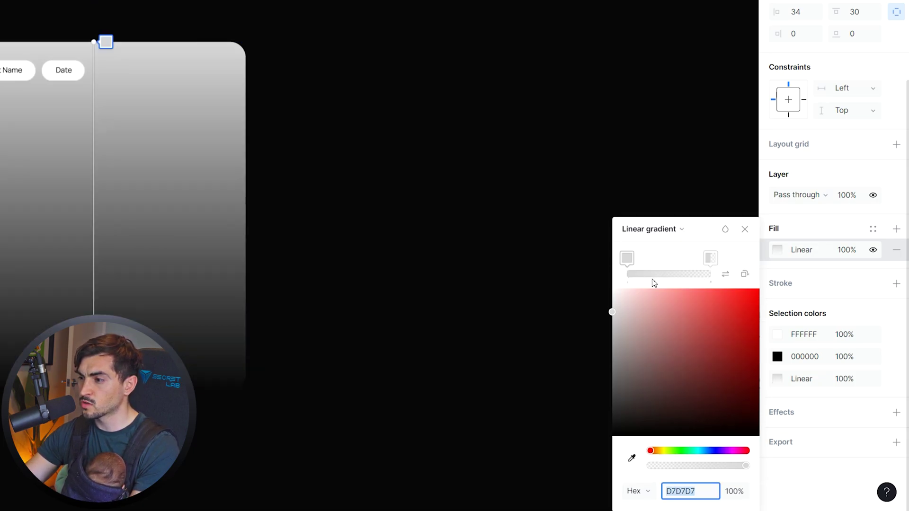
{"action": "left_click", "coordinate": [644, 228]}
{"action": "left_click", "coordinate": [661, 263]}
{"action": "left_click", "coordinate": [639, 229]}
{"action": "left_click", "coordinate": [665, 269]}
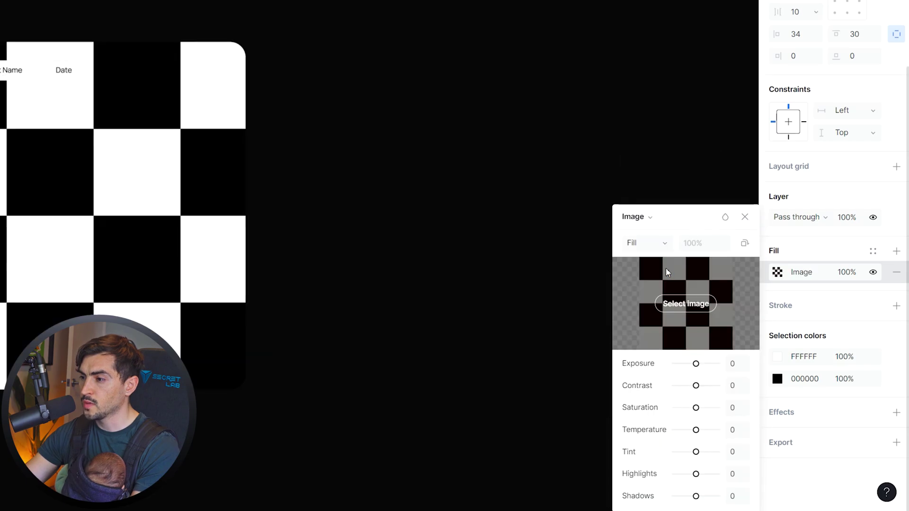
Fill the card with the lime-green Drop Shadow business card picture from the Downloads folder.
{"action": "left_click", "coordinate": [685, 304]}
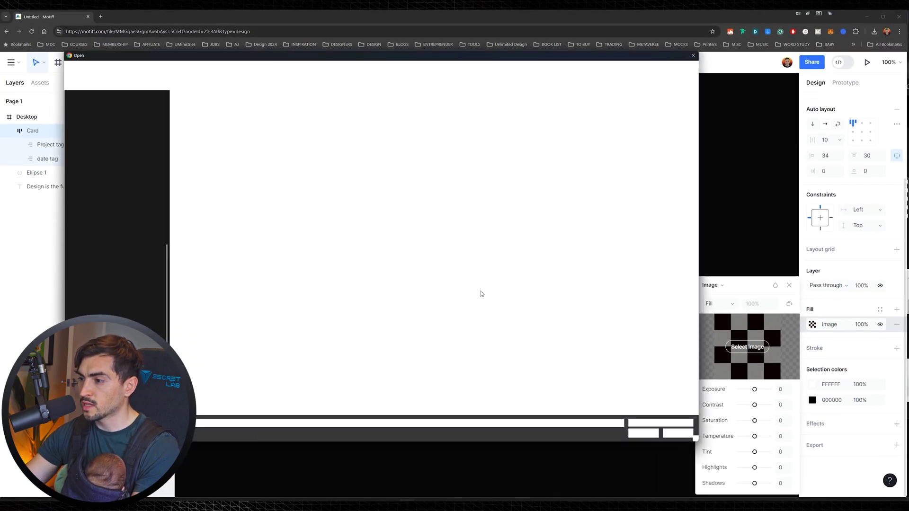
{"action": "scroll", "coordinate": [142, 218], "scroll_direction": "up", "scroll_amount": 5}
{"action": "left_click", "coordinate": [142, 161]}
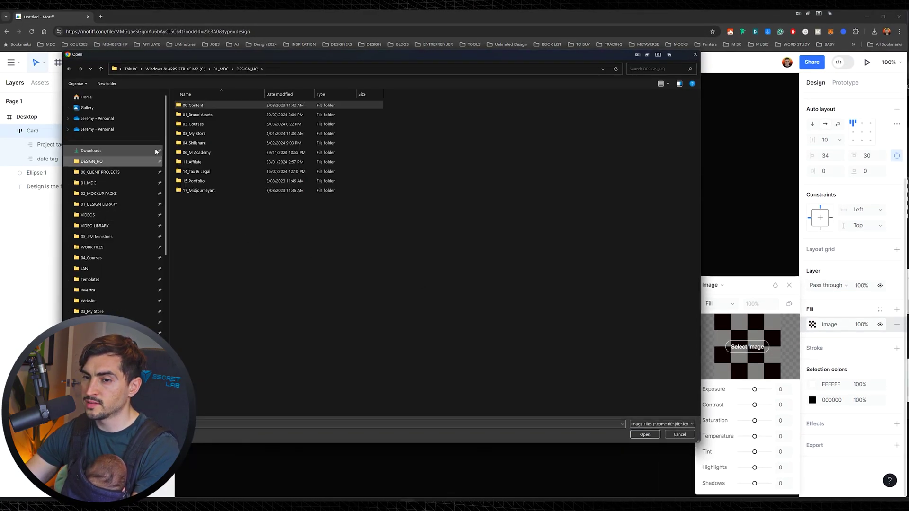
{"action": "left_click", "coordinate": [118, 150]}
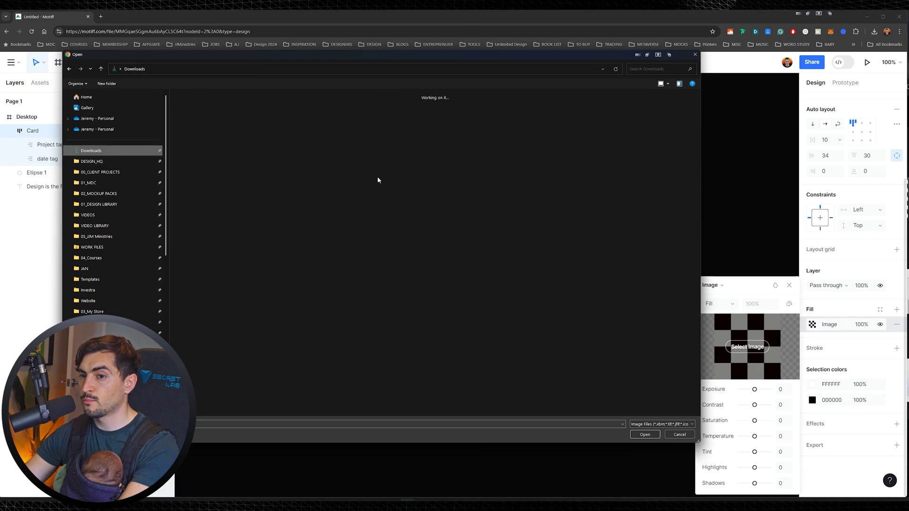
{"action": "scroll", "coordinate": [465, 197], "scroll_direction": "down", "scroll_amount": 10}
{"action": "scroll", "coordinate": [473, 209], "scroll_direction": "up", "scroll_amount": 5}
{"action": "scroll", "coordinate": [378, 203], "scroll_direction": "down", "scroll_amount": 5}
{"action": "double_click", "coordinate": [238, 200]}
{"action": "key", "text": "Escape"}
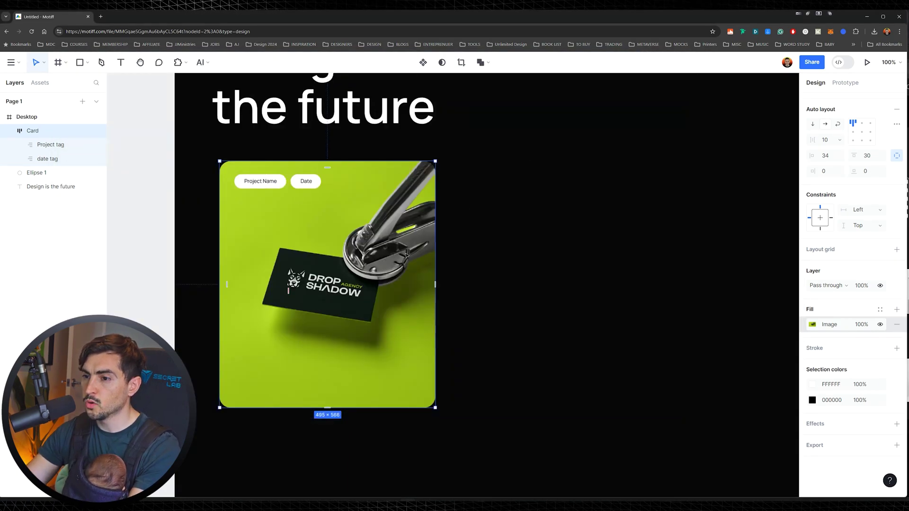
{"action": "scroll", "coordinate": [335, 293], "scroll_direction": "up", "scroll_amount": 5}
{"action": "scroll", "coordinate": [470, 213], "scroll_direction": "down", "scroll_amount": 5}
{"action": "left_click", "coordinate": [517, 203]}
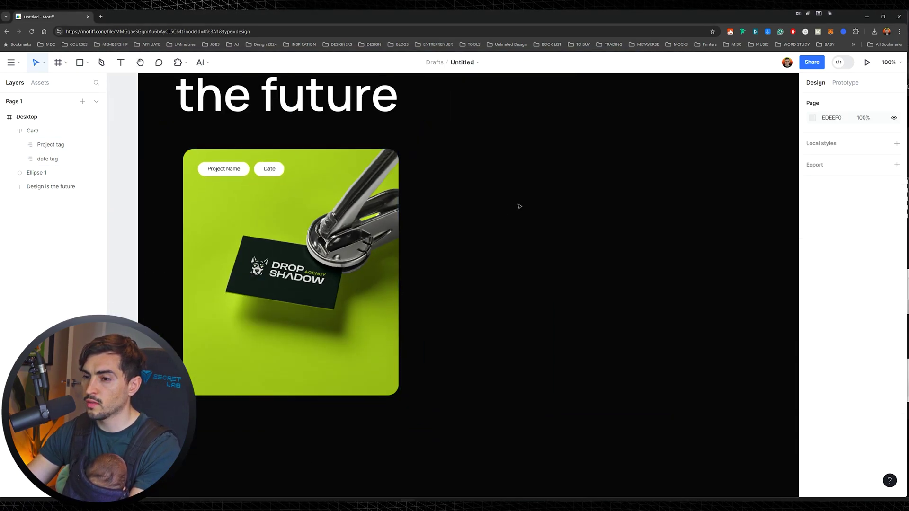
{"action": "scroll", "coordinate": [533, 199], "scroll_direction": "down", "scroll_amount": 3}
{"action": "scroll", "coordinate": [534, 201], "scroll_direction": "right", "scroll_amount": 2}
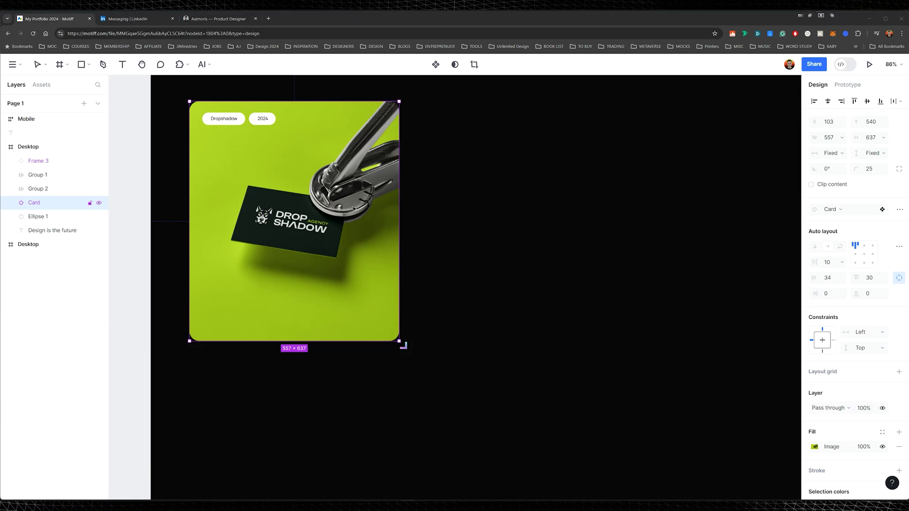
Use AI Reduplication to repeat the Drop Shadow card across and down the page as a grid of three columns and three rows.
{"action": "scroll", "coordinate": [357, 224], "scroll_direction": "down", "scroll_amount": 3}
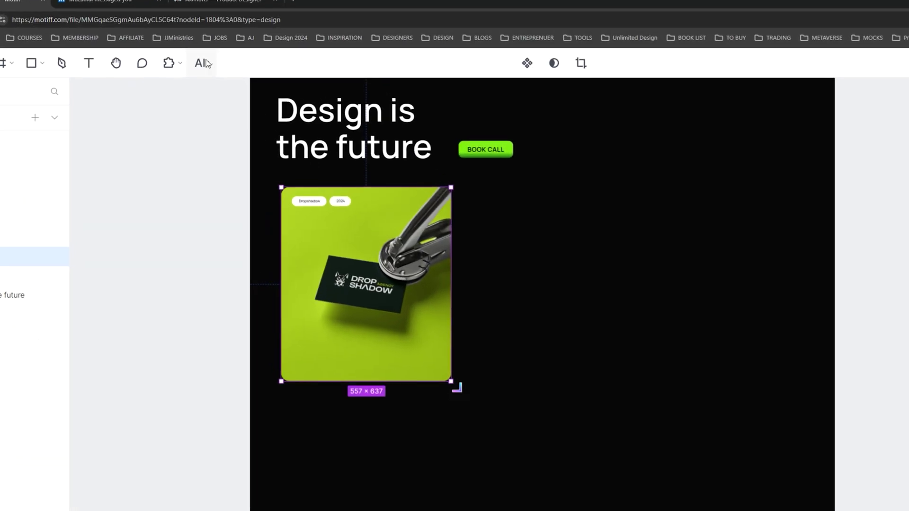
{"action": "left_click", "coordinate": [206, 65]}
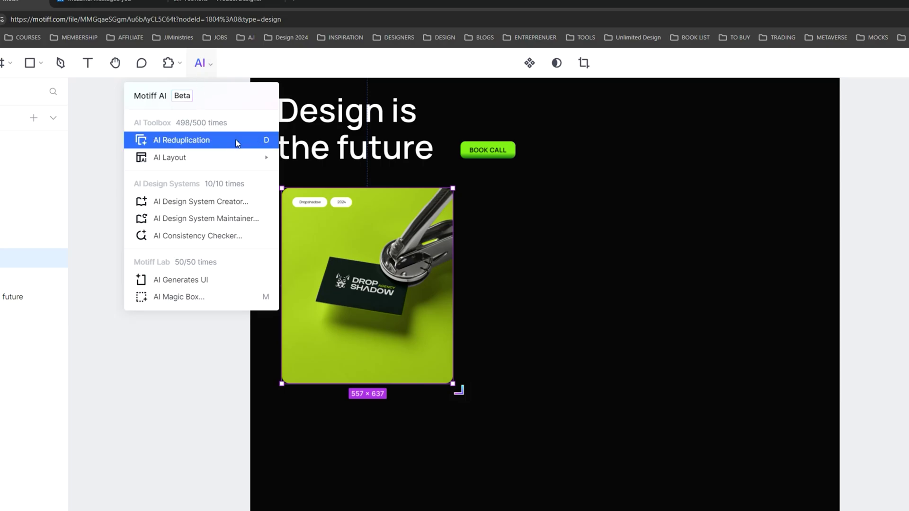
{"action": "key", "text": "d"}
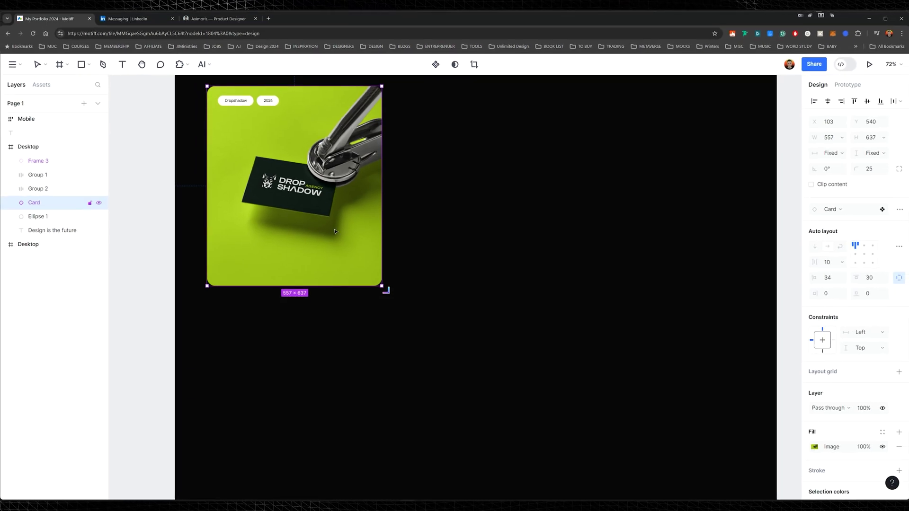
{"action": "scroll", "coordinate": [316, 225], "scroll_direction": "down", "scroll_amount": 3}
{"action": "scroll", "coordinate": [370, 277], "scroll_direction": "down", "scroll_amount": 1}
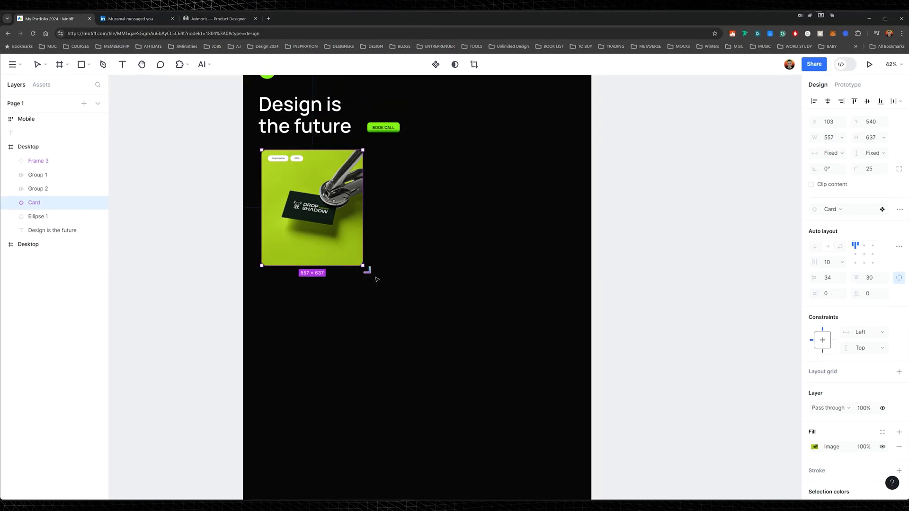
{"action": "scroll", "coordinate": [374, 268], "scroll_direction": "down", "scroll_amount": 2}
{"action": "left_click_drag", "start_coordinate": [384, 288], "coordinate": [500, 434]}
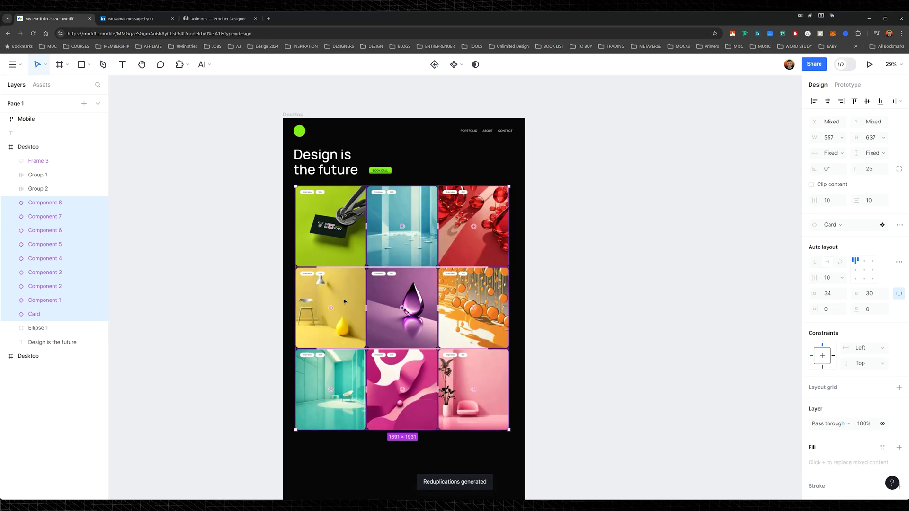
Examine the reduplicated cards in the grid and compare their generated images and tags.
{"action": "scroll", "coordinate": [344, 301], "scroll_direction": "up", "scroll_amount": 3}
{"action": "left_click", "coordinate": [613, 229]}
{"action": "scroll", "coordinate": [406, 157], "scroll_direction": "down", "scroll_amount": 2}
{"action": "left_click", "coordinate": [405, 156]}
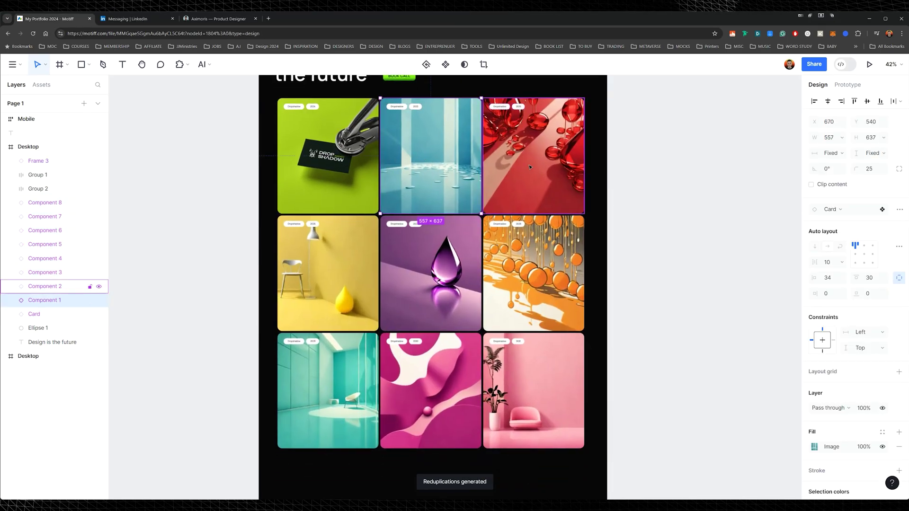
{"action": "scroll", "coordinate": [530, 166], "scroll_direction": "up", "scroll_amount": 5}
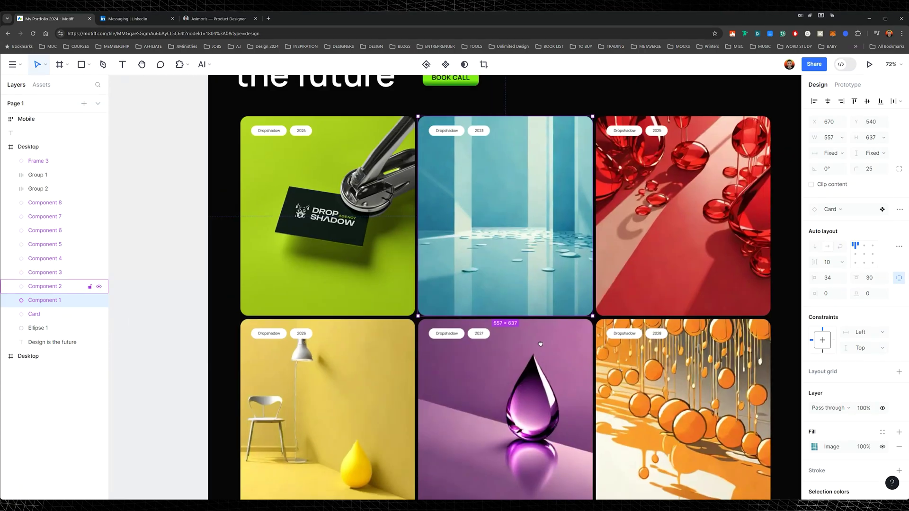
{"action": "scroll", "coordinate": [540, 344], "scroll_direction": "up", "scroll_amount": 1}
{"action": "scroll", "coordinate": [293, 358], "scroll_direction": "up", "scroll_amount": 5}
Inspect the year tags and images of the second- and third-row cards up close.
{"action": "left_click", "coordinate": [332, 345]}
{"action": "scroll", "coordinate": [340, 331], "scroll_direction": "down", "scroll_amount": 1}
{"action": "scroll", "coordinate": [340, 332], "scroll_direction": "left", "scroll_amount": 1}
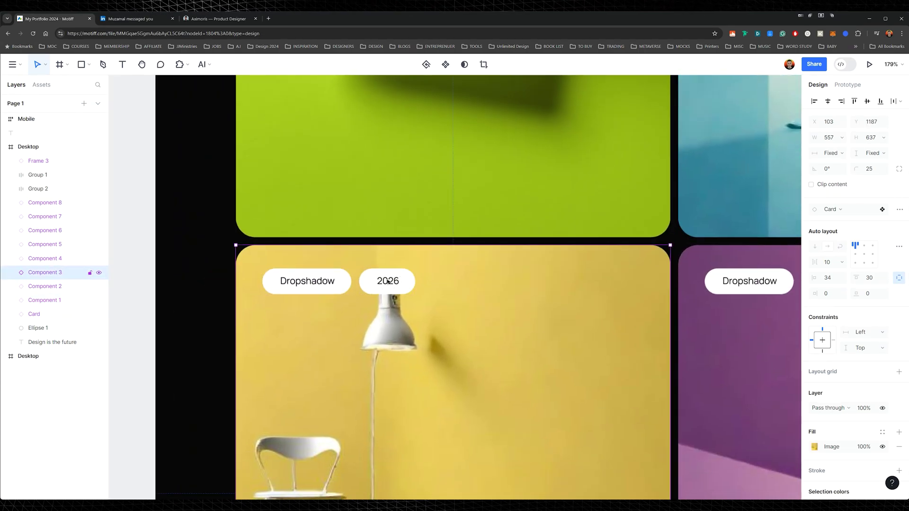
{"action": "scroll", "coordinate": [390, 281], "scroll_direction": "down", "scroll_amount": 1}
{"action": "scroll", "coordinate": [372, 276], "scroll_direction": "right", "scroll_amount": 5}
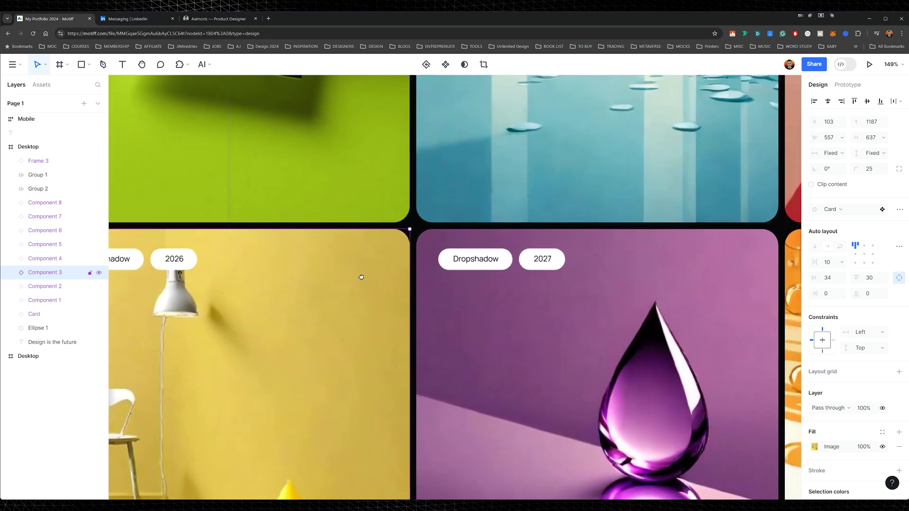
{"action": "scroll", "coordinate": [568, 261], "scroll_direction": "right", "scroll_amount": 6}
{"action": "scroll", "coordinate": [622, 264], "scroll_direction": "up", "scroll_amount": 2}
{"action": "scroll", "coordinate": [622, 264], "scroll_direction": "down", "scroll_amount": 3}
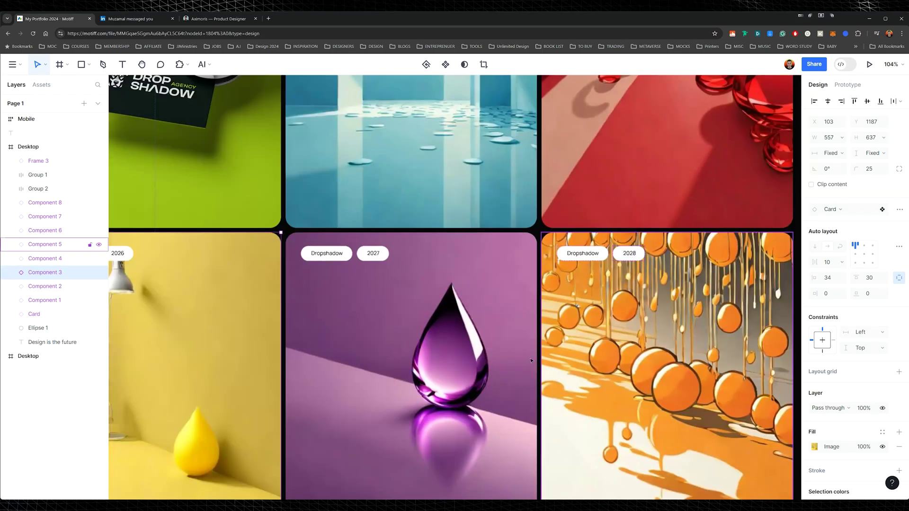
{"action": "scroll", "coordinate": [473, 284], "scroll_direction": "down", "scroll_amount": 3}
{"action": "scroll", "coordinate": [474, 284], "scroll_direction": "left", "scroll_amount": 3}
{"action": "scroll", "coordinate": [389, 290], "scroll_direction": "up", "scroll_amount": 3}
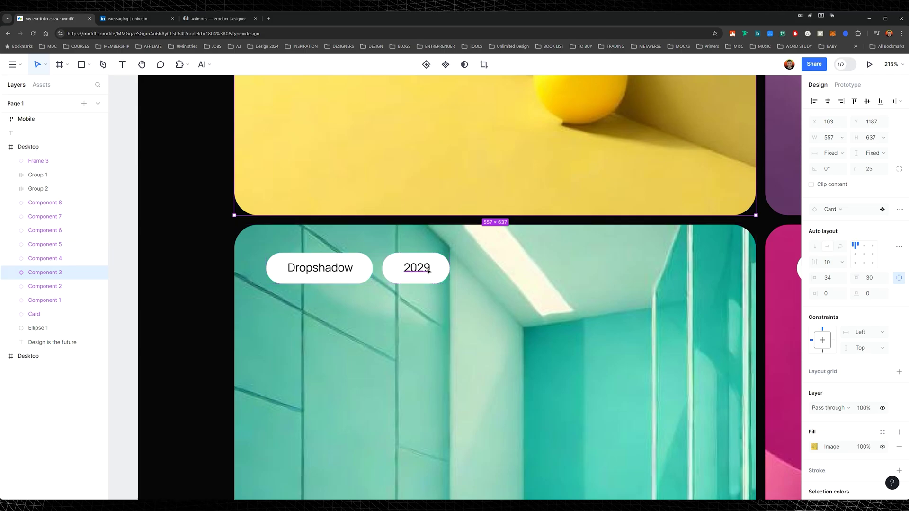
{"action": "scroll", "coordinate": [417, 267], "scroll_direction": "down", "scroll_amount": 9}
{"action": "scroll", "coordinate": [479, 216], "scroll_direction": "right", "scroll_amount": 2}
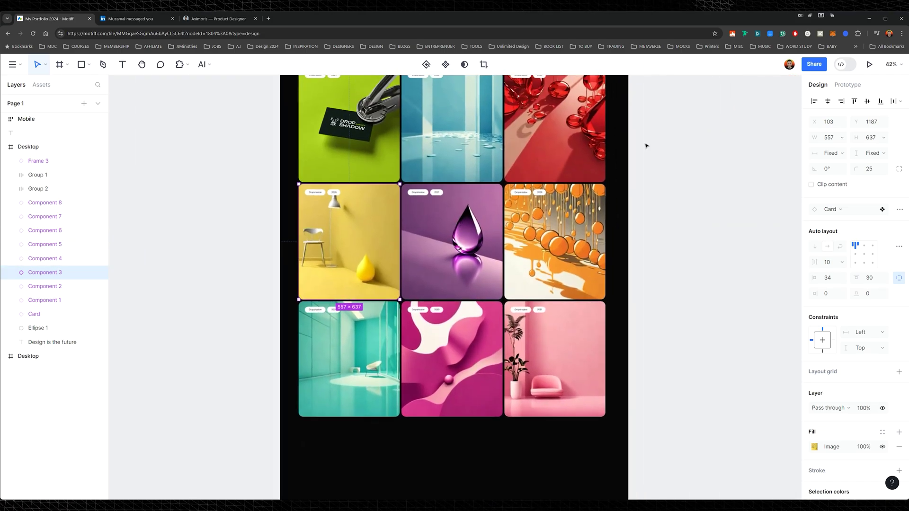
Open the image fill settings of the blue top-middle card and browse the Behance Template folder for a replacement picture without choosing one.
{"action": "scroll", "coordinate": [443, 199], "scroll_direction": "up", "scroll_amount": 3}
{"action": "left_click", "coordinate": [442, 187]}
{"action": "scroll", "coordinate": [445, 191], "scroll_direction": "up", "scroll_amount": 6}
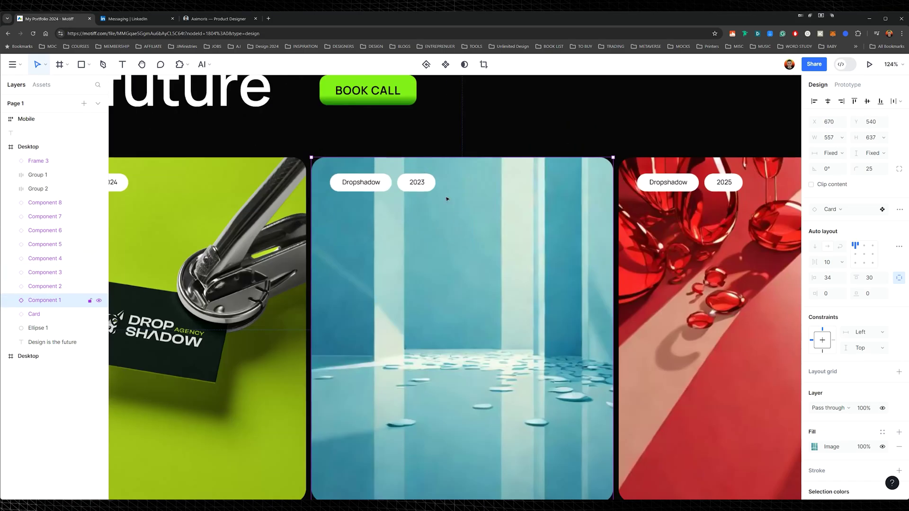
{"action": "left_click", "coordinate": [814, 447]}
{"action": "left_click", "coordinate": [752, 353]}
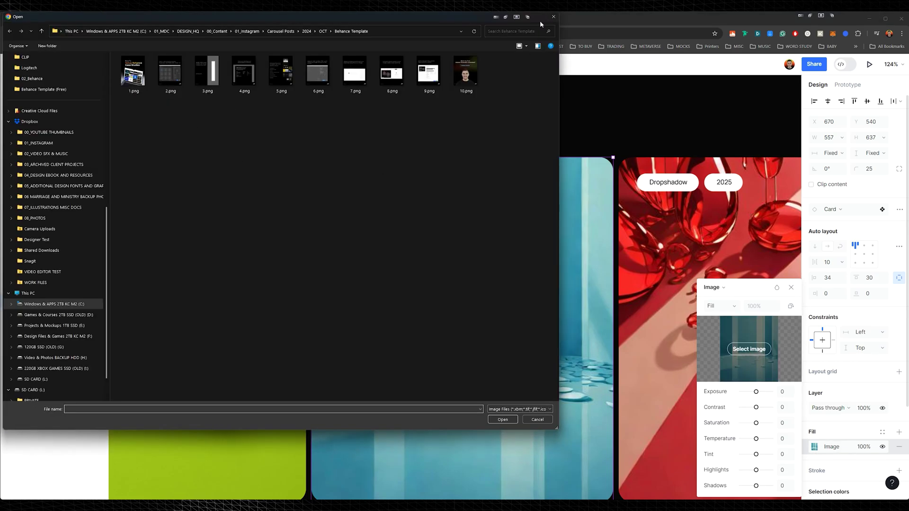
{"action": "left_click", "coordinate": [553, 17]}
Recolour the card's image with exposure -12, contrast -50, saturation 88, temperature 97, tint 83, highlights -33 and shadows 54.
{"action": "left_click_drag", "start_coordinate": [756, 392], "coordinate": [750, 471]}
{"action": "scroll", "coordinate": [545, 279], "scroll_direction": "down", "scroll_amount": 6}
{"action": "scroll", "coordinate": [545, 281], "scroll_direction": "up", "scroll_amount": 4}
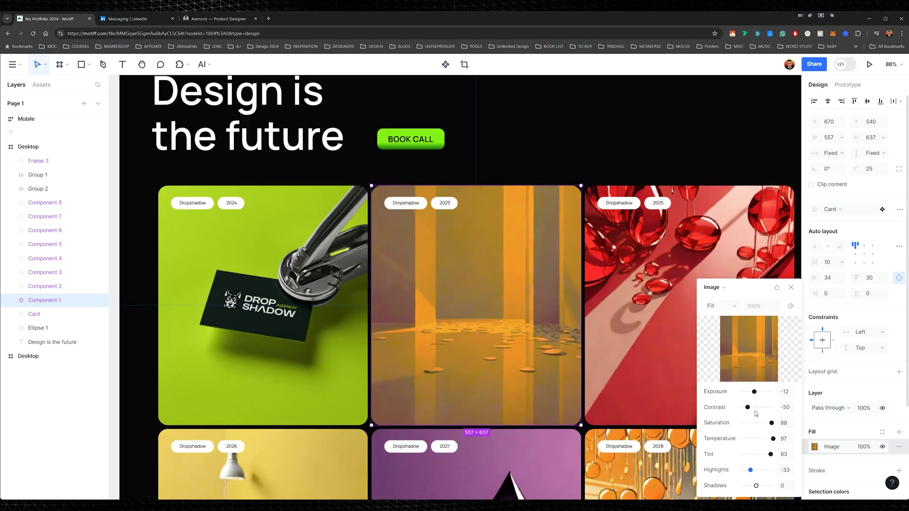
{"action": "left_click_drag", "start_coordinate": [750, 490], "coordinate": [780, 489]}
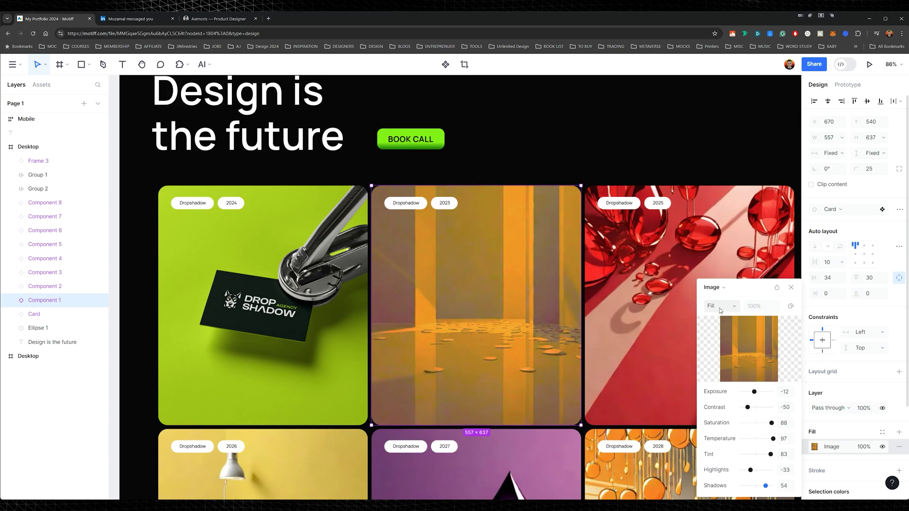
Change the year in the recoloured top-middle card's date tag to 2024.
{"action": "double_click", "coordinate": [439, 203]}
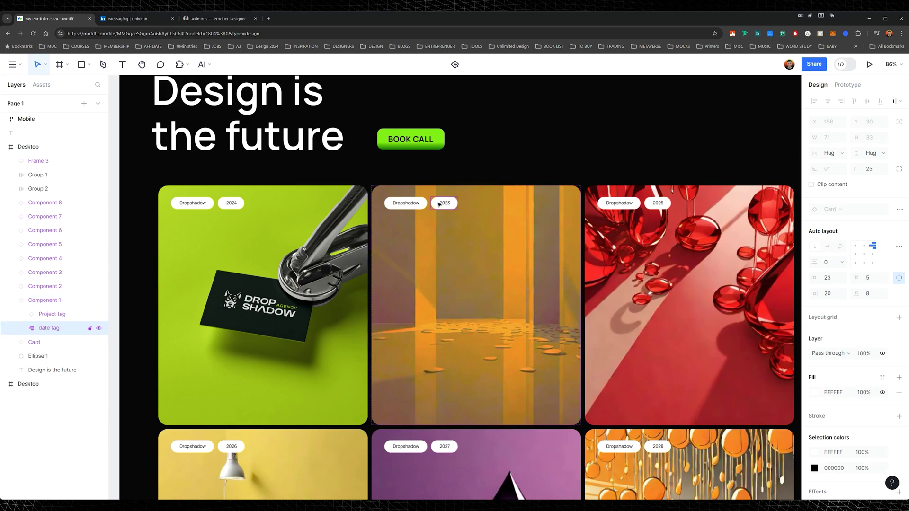
{"action": "scroll", "coordinate": [448, 203], "scroll_direction": "up", "scroll_amount": 5}
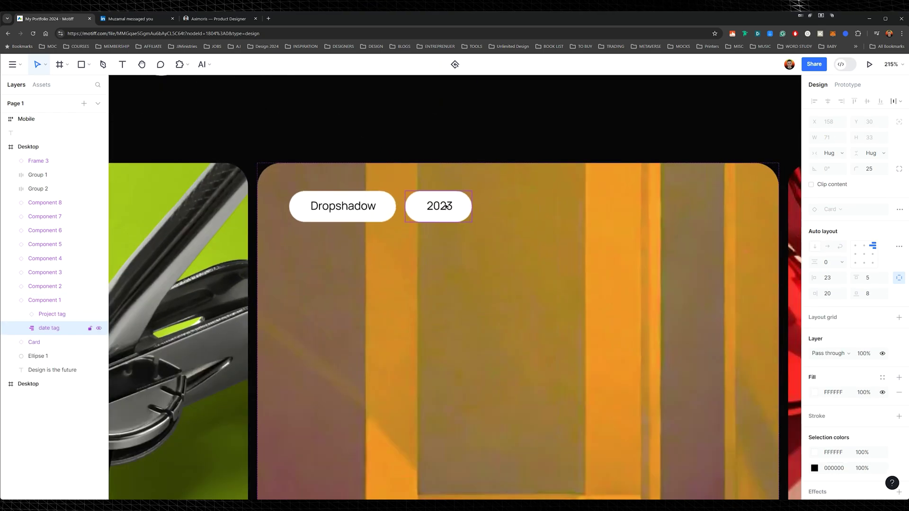
{"action": "double_click", "coordinate": [447, 204]}
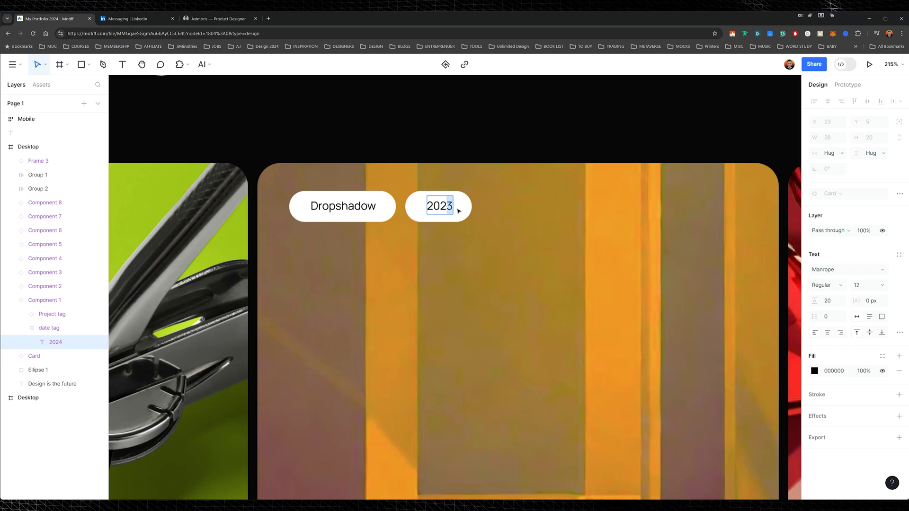
{"action": "scroll", "coordinate": [515, 144], "scroll_direction": "down", "scroll_amount": 5}
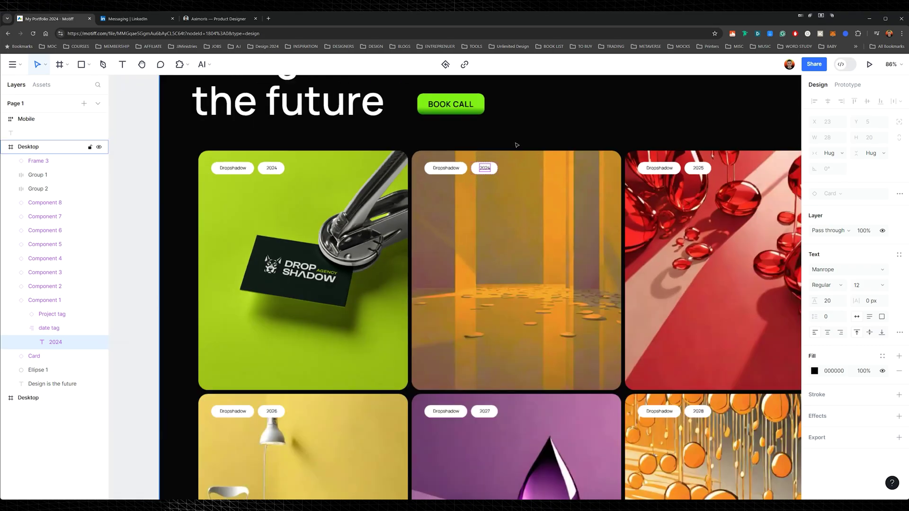
{"action": "left_click", "coordinate": [557, 144]}
{"action": "left_click_drag", "start_coordinate": [619, 126], "coordinate": [534, 122]}
{"action": "scroll", "coordinate": [536, 125], "scroll_direction": "down", "scroll_amount": 3}
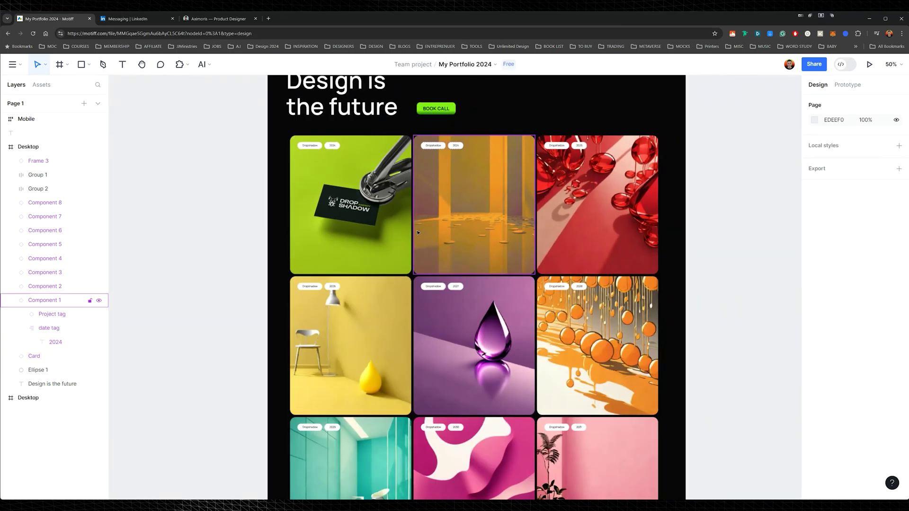
Select all nine cards, set the vertical gaps between the rows to 50 and widen the horizontal gaps between the columns.
{"action": "left_click", "coordinate": [500, 316]}
{"action": "left_click", "coordinate": [684, 210]}
{"action": "left_click_drag", "start_coordinate": [695, 210], "coordinate": [396, 430]}
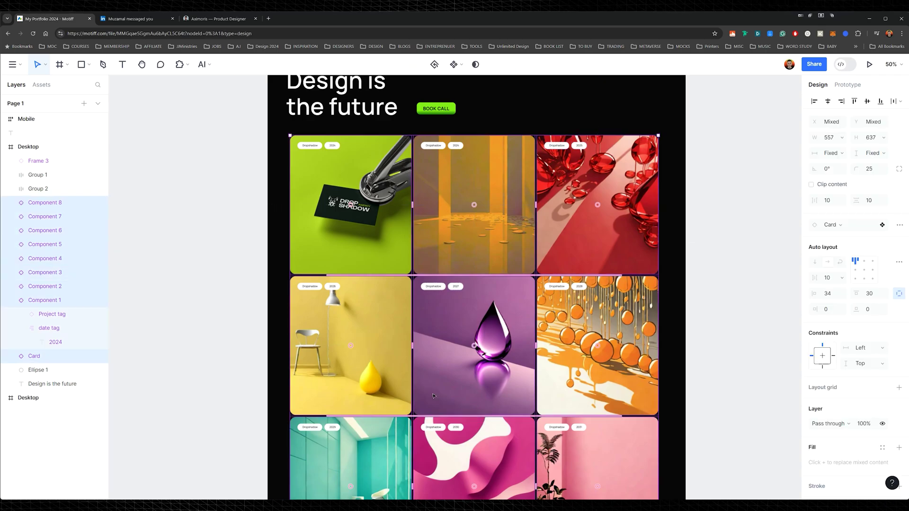
{"action": "scroll", "coordinate": [518, 277], "scroll_direction": "down", "scroll_amount": 2}
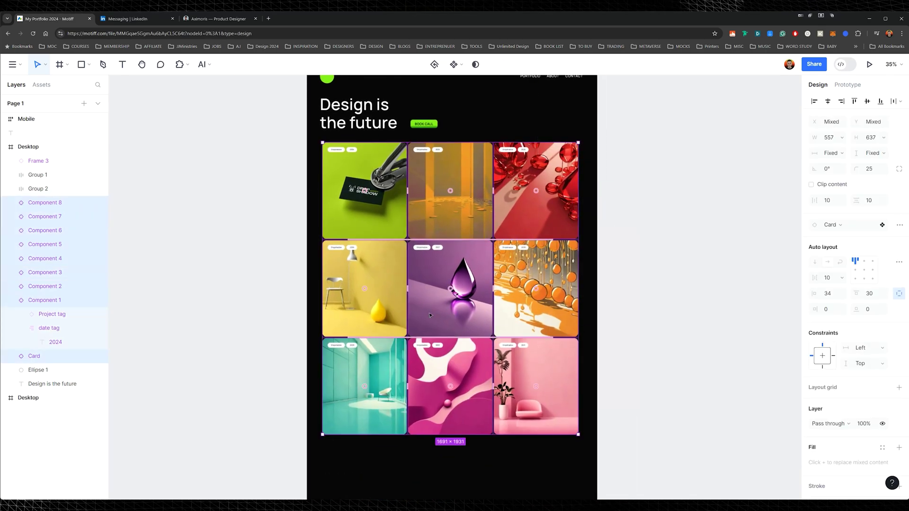
{"action": "scroll", "coordinate": [463, 244], "scroll_direction": "up", "scroll_amount": 4}
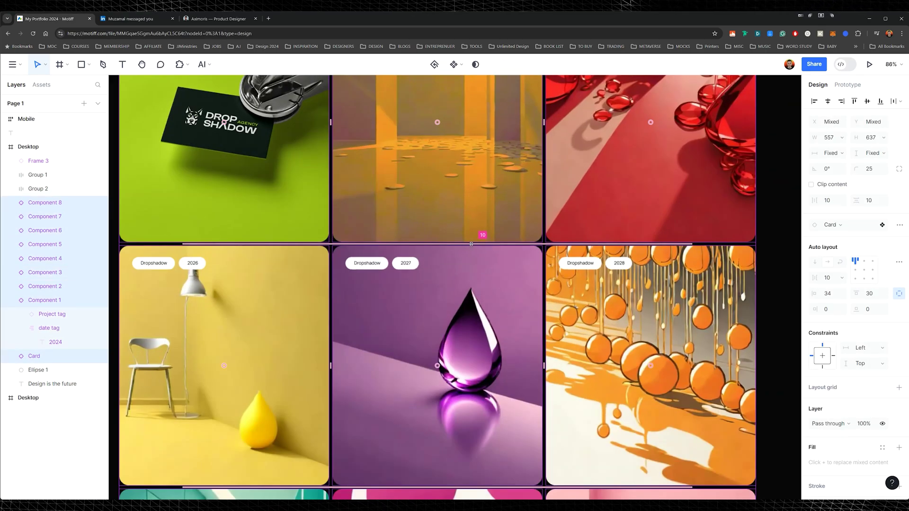
{"action": "scroll", "coordinate": [471, 244], "scroll_direction": "down", "scroll_amount": 3}
{"action": "left_click_drag", "start_coordinate": [471, 243], "coordinate": [471, 249]}
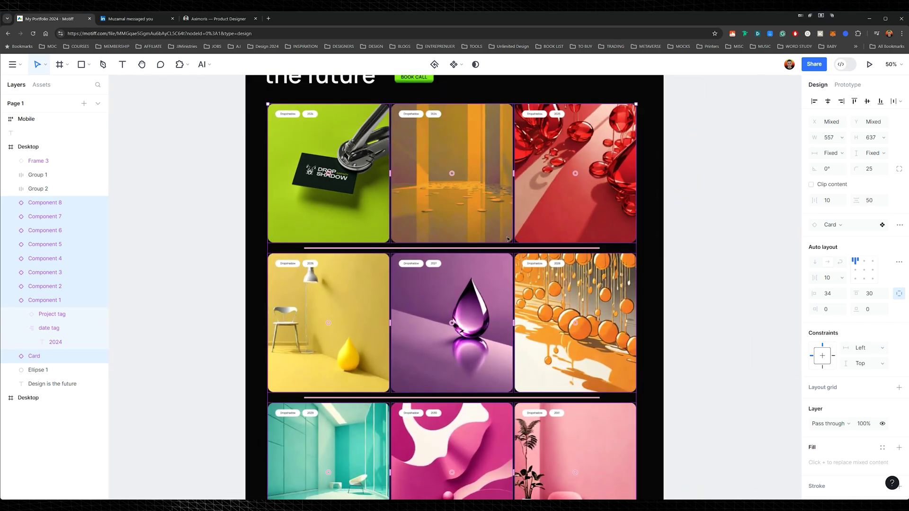
{"action": "left_click_drag", "start_coordinate": [514, 175], "coordinate": [519, 174]}
{"action": "scroll", "coordinate": [549, 208], "scroll_direction": "down", "scroll_amount": 5}
{"action": "left_click", "coordinate": [408, 208]}
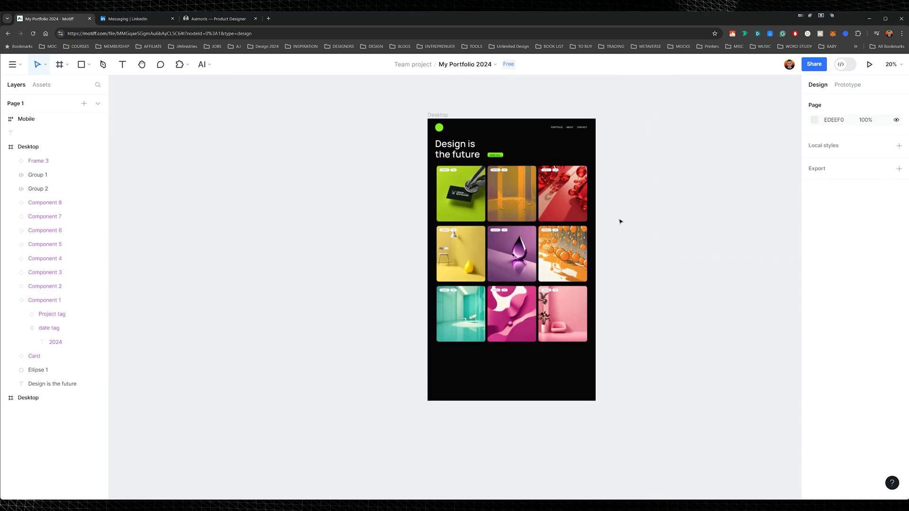
{"action": "scroll", "coordinate": [620, 221], "scroll_direction": "up", "scroll_amount": 5}
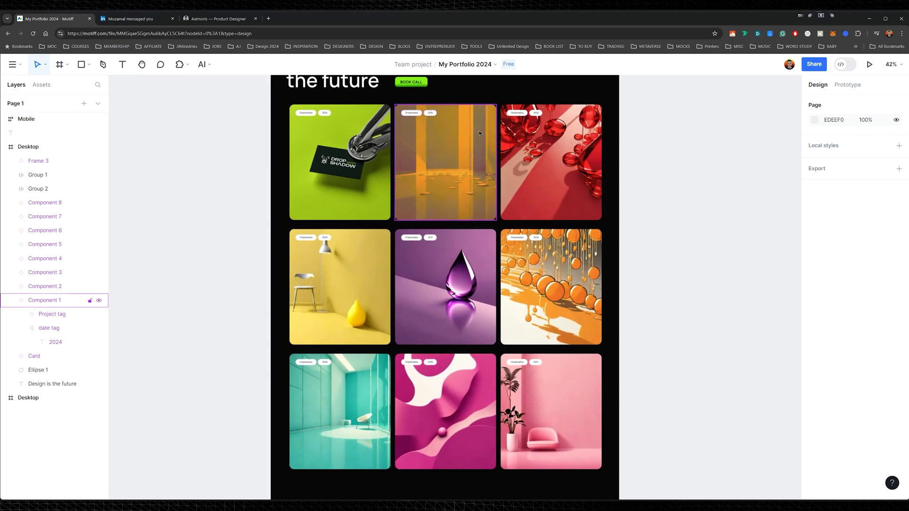
{"action": "double_click", "coordinate": [525, 146]}
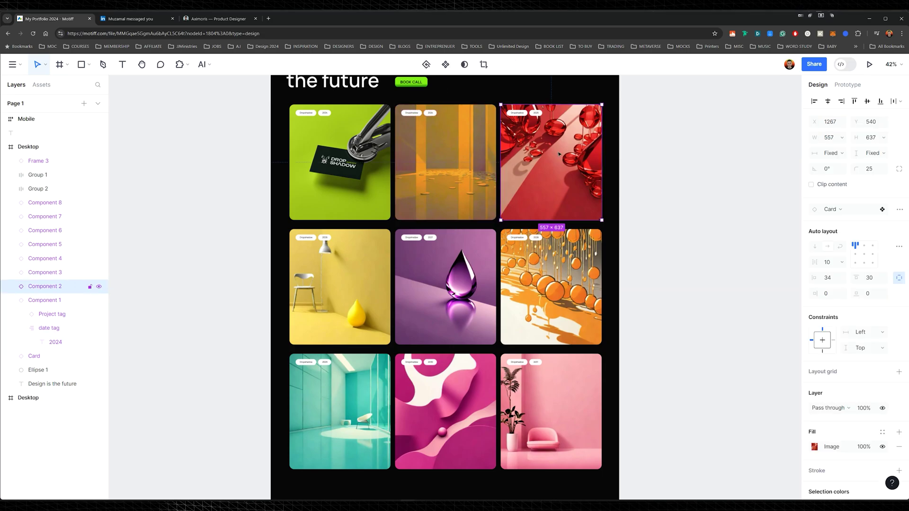
{"action": "left_click", "coordinate": [468, 154]}
{"action": "double_click", "coordinate": [474, 174]}
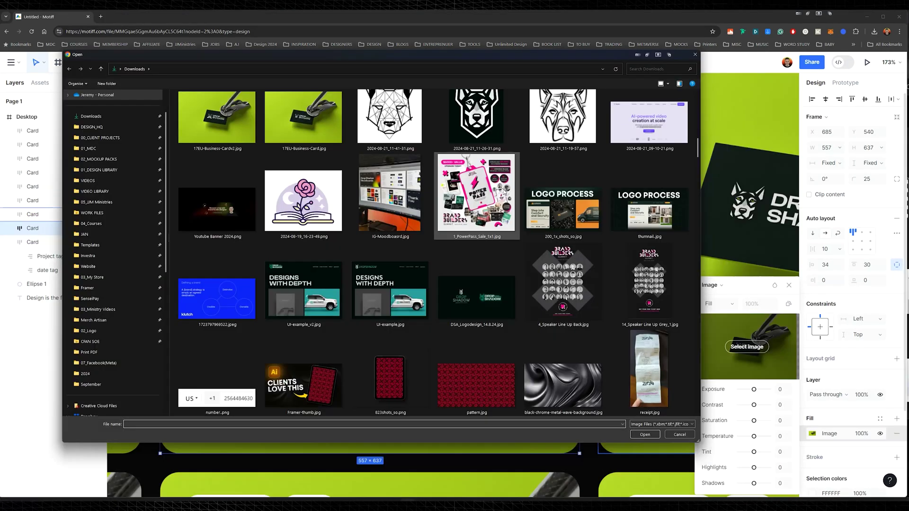
Fill the top-middle card with the dark website mockup and the top-right card with the orange van picture from the Downloads folder.
{"action": "scroll", "coordinate": [379, 237], "scroll_direction": "down", "scroll_amount": 5}
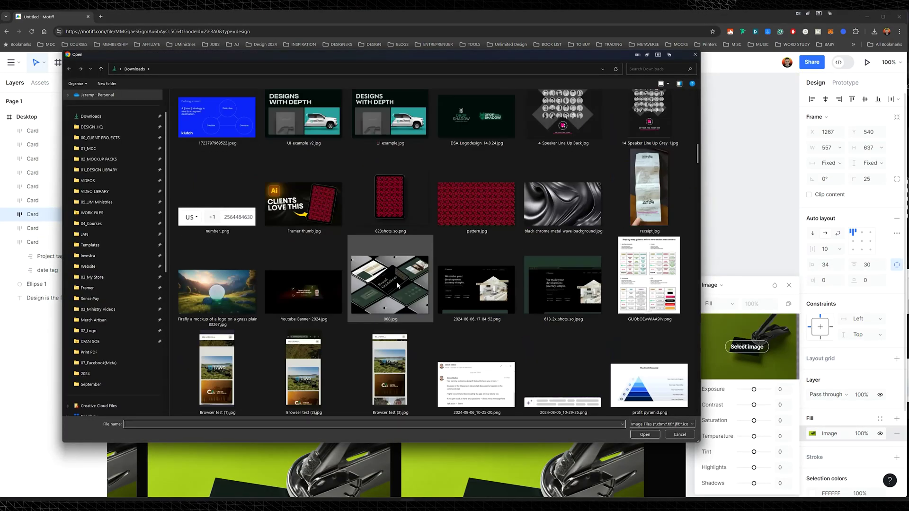
{"action": "scroll", "coordinate": [403, 281], "scroll_direction": "down", "scroll_amount": 5}
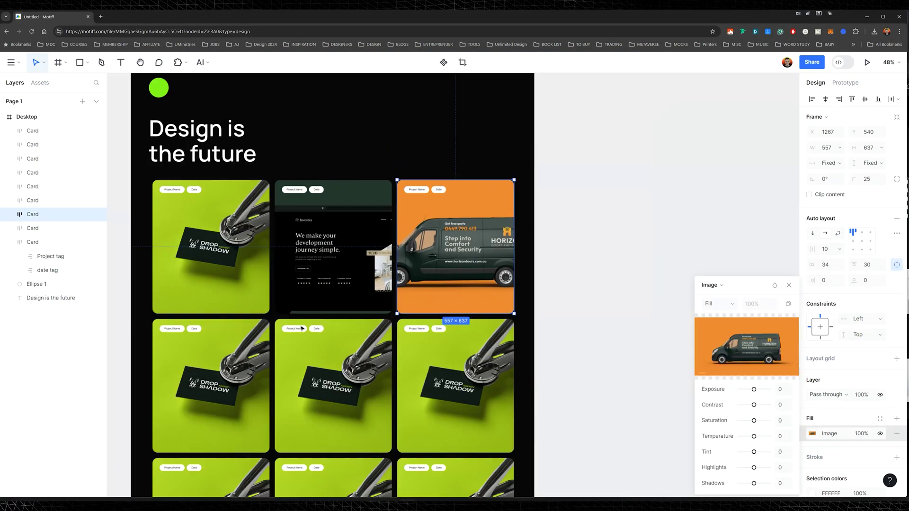
Try the glowing sphere landscape as the second row's first card image, and replace it with the Scalable business card picture.
{"action": "left_click", "coordinate": [194, 377]}
{"action": "left_click", "coordinate": [812, 434]}
{"action": "left_click", "coordinate": [746, 346]}
{"action": "scroll", "coordinate": [403, 279], "scroll_direction": "down", "scroll_amount": 10}
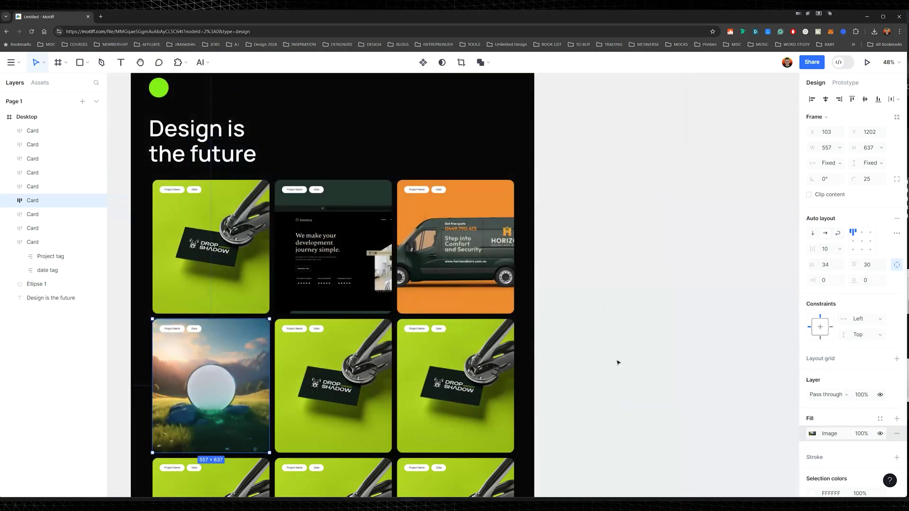
{"action": "scroll", "coordinate": [343, 288], "scroll_direction": "left", "scroll_amount": 3}
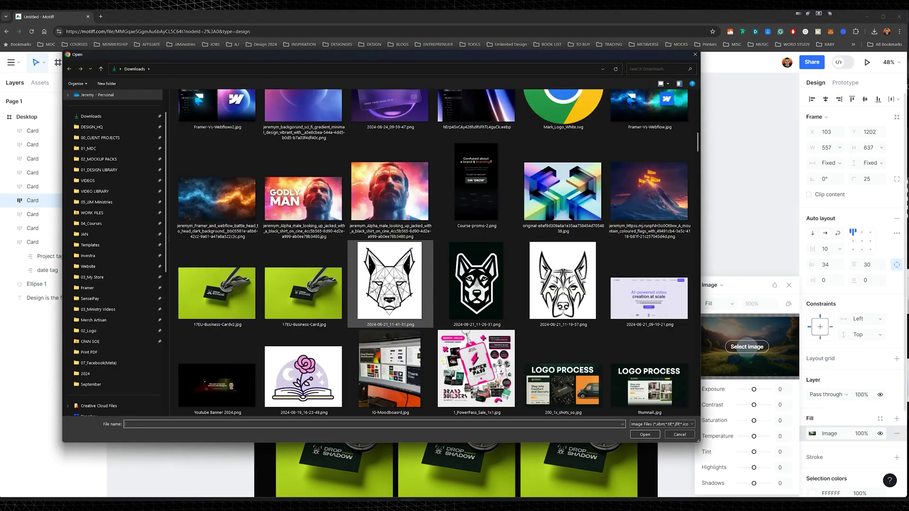
{"action": "scroll", "coordinate": [402, 265], "scroll_direction": "down", "scroll_amount": 5}
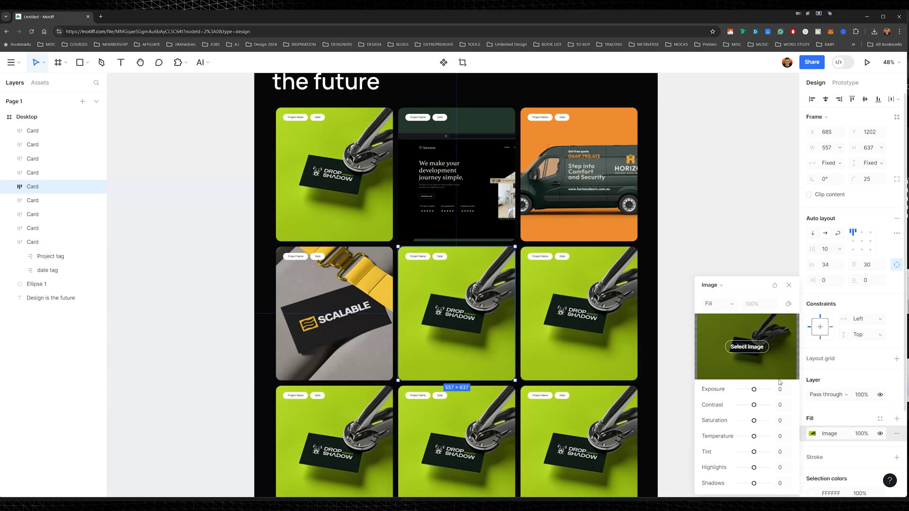
Fill the second row's middle card with the dark business card picture and its last card with the keyboard website mockup.
{"action": "left_click", "coordinate": [747, 348]}
{"action": "scroll", "coordinate": [501, 323], "scroll_direction": "down", "scroll_amount": 20}
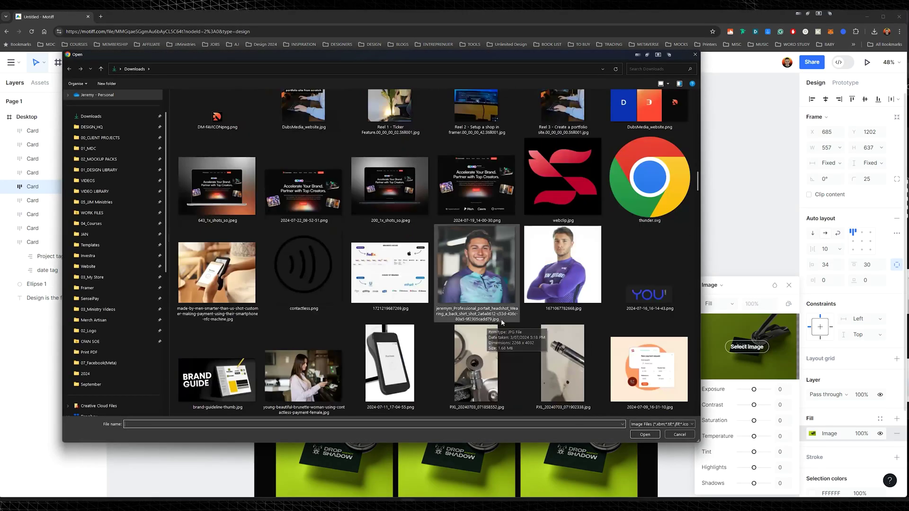
{"action": "scroll", "coordinate": [503, 323], "scroll_direction": "down", "scroll_amount": 5}
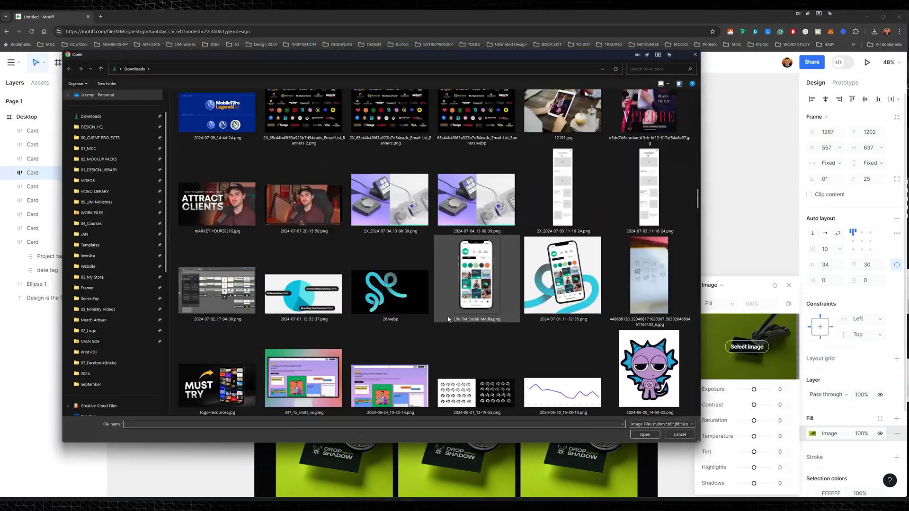
{"action": "scroll", "coordinate": [448, 319], "scroll_direction": "down", "scroll_amount": 10}
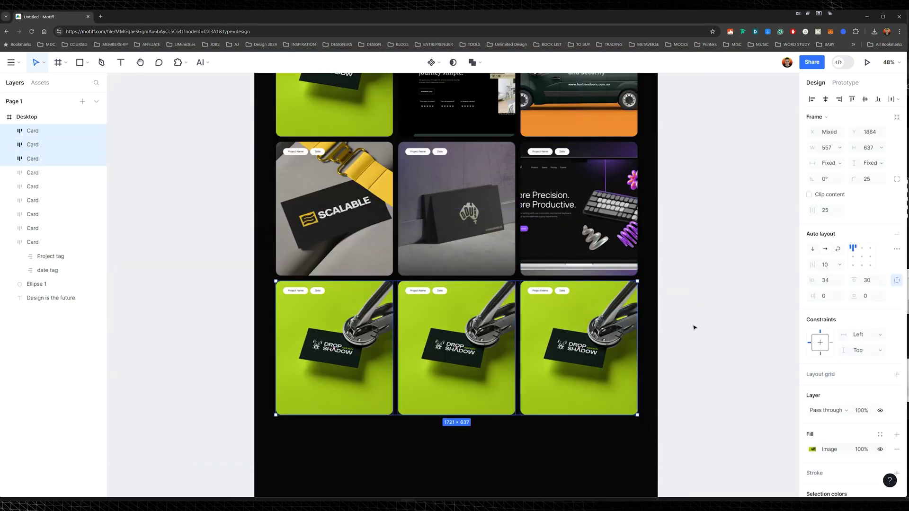
Fill the first card of the third row with the Primal Snacks packaging picture from the Downloads folder.
{"action": "scroll", "coordinate": [570, 319], "scroll_direction": "down", "scroll_amount": 3}
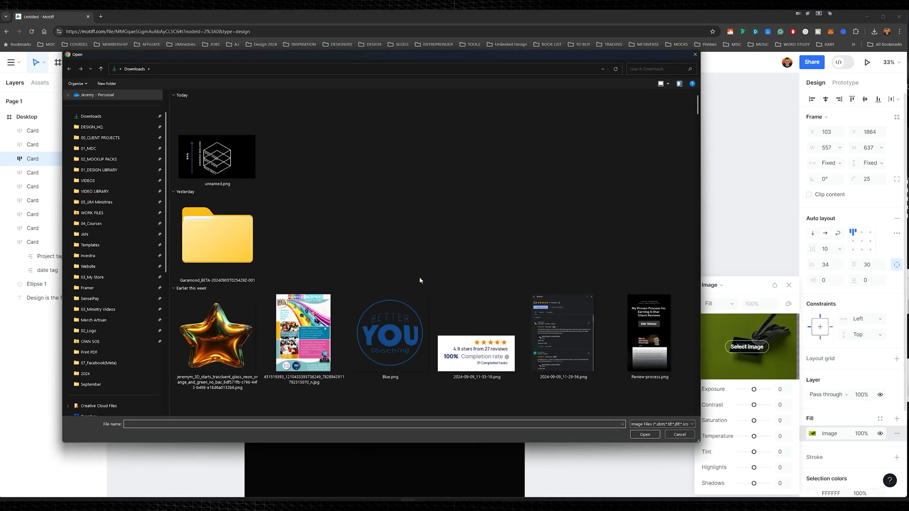
{"action": "scroll", "coordinate": [419, 280], "scroll_direction": "down", "scroll_amount": 15}
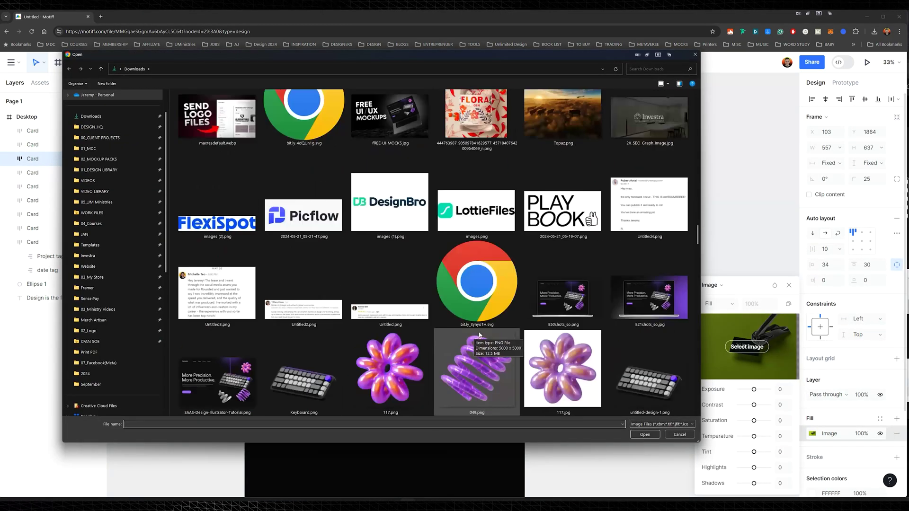
{"action": "scroll", "coordinate": [584, 312], "scroll_direction": "down", "scroll_amount": 10}
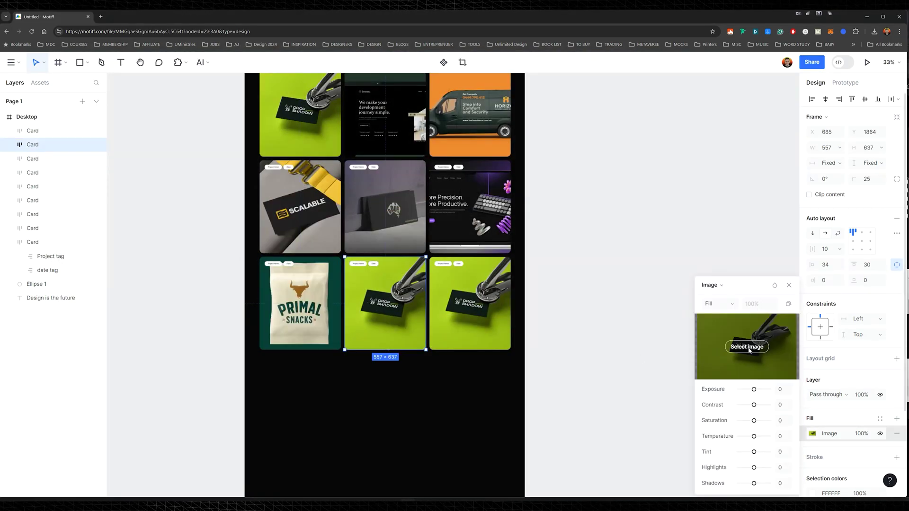
Fill the third row's middle card with the coffee cup mockup and its last card with the PixelForge phone picture.
{"action": "left_click", "coordinate": [747, 347]}
{"action": "scroll", "coordinate": [446, 335], "scroll_direction": "down", "scroll_amount": 15}
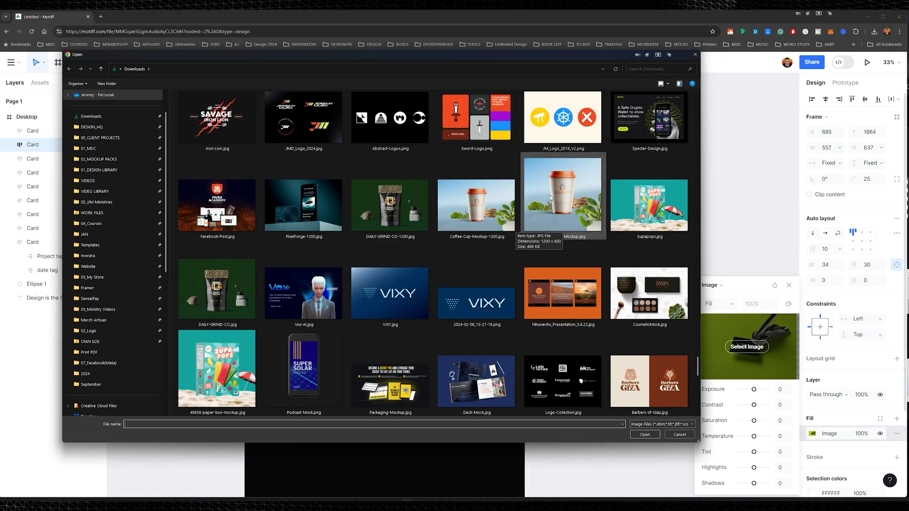
{"action": "double_click", "coordinate": [562, 198]}
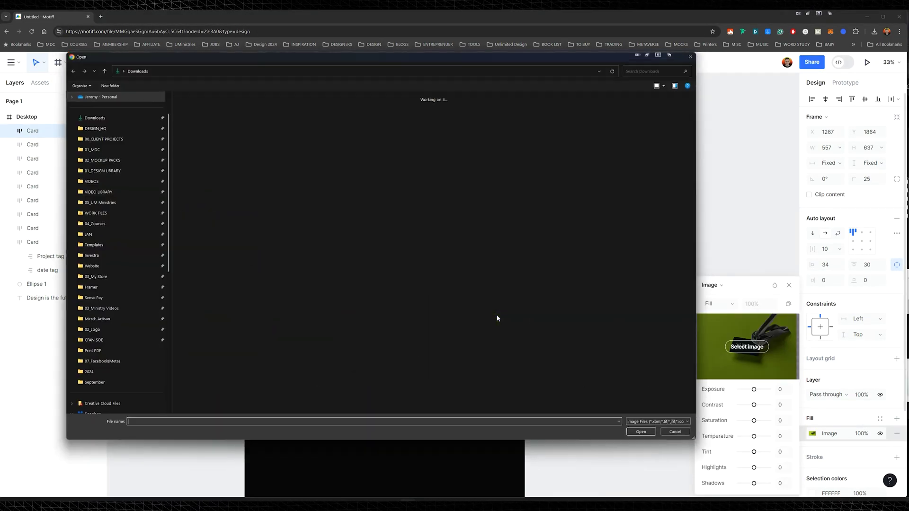
{"action": "scroll", "coordinate": [497, 331], "scroll_direction": "down", "scroll_amount": 15}
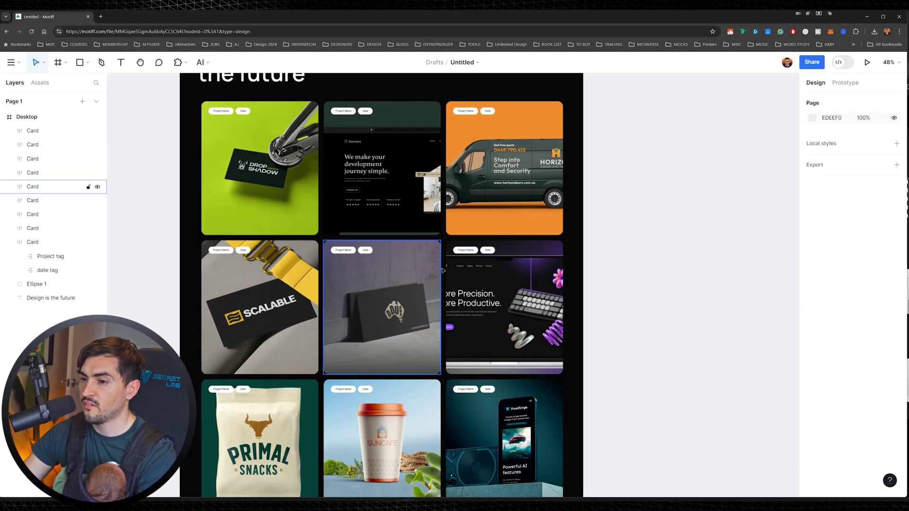
Change the project tag on the first green card to Dropshadow.
{"action": "left_click_drag", "start_coordinate": [688, 343], "coordinate": [689, 270]}
{"action": "scroll", "coordinate": [403, 241], "scroll_direction": "up", "scroll_amount": 3}
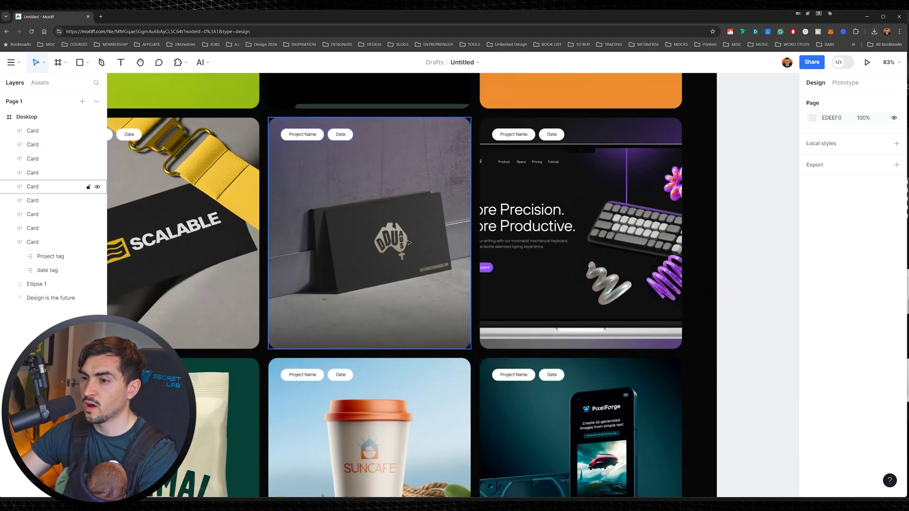
{"action": "scroll", "coordinate": [404, 243], "scroll_direction": "down", "scroll_amount": 2}
{"action": "left_click_drag", "start_coordinate": [449, 210], "coordinate": [494, 335]}
{"action": "left_click_drag", "start_coordinate": [494, 335], "coordinate": [494, 180]}
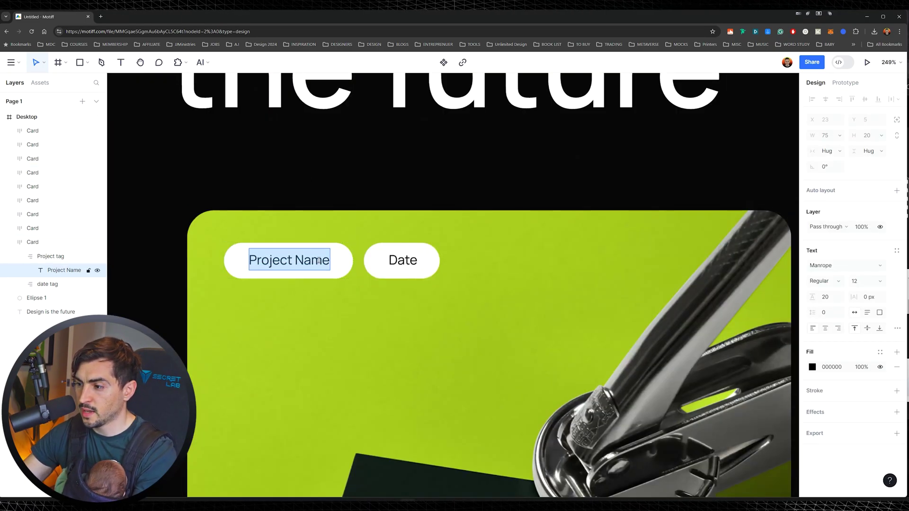
{"action": "type", "text": "Dropshadow"}
{"action": "key", "text": "Escape"}
Change the date tag on the first green card to 2024.
{"action": "scroll", "coordinate": [349, 263], "scroll_direction": "right", "scroll_amount": 5}
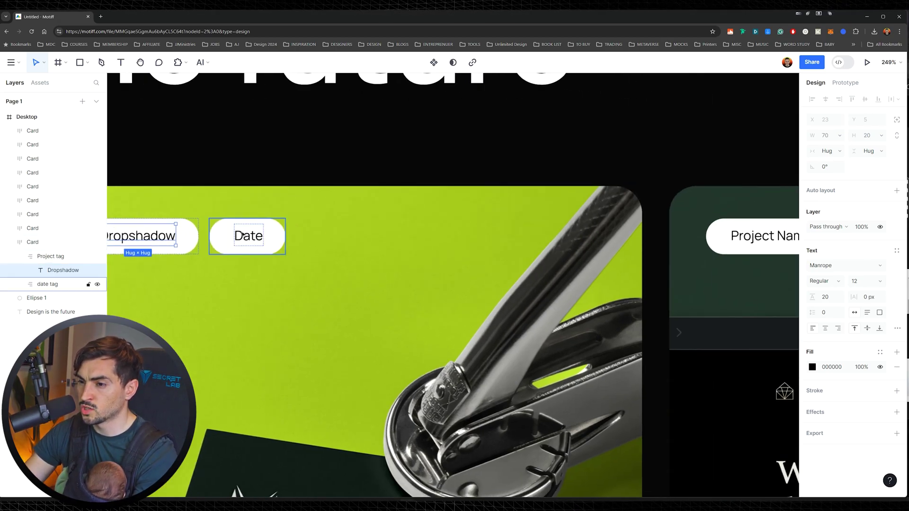
{"action": "double_click", "coordinate": [247, 235]}
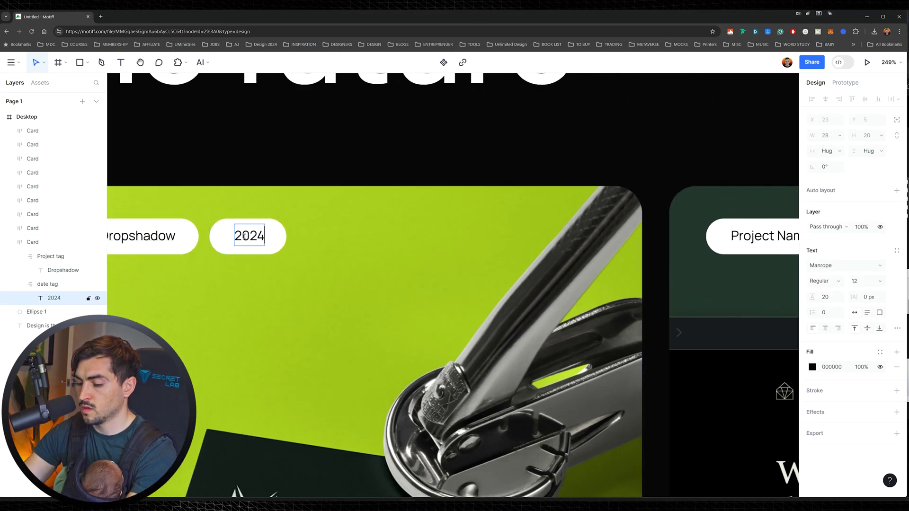
{"action": "left_click", "coordinate": [317, 135]}
Add a white PORTFOLIO label at size 23 in the page header and narrow its text box to 131 wide.
{"action": "scroll", "coordinate": [318, 134], "scroll_direction": "down", "scroll_amount": 10}
{"action": "scroll", "coordinate": [310, 163], "scroll_direction": "up", "scroll_amount": 6}
{"action": "left_click_drag", "start_coordinate": [507, 102], "coordinate": [371, 143]}
{"action": "scroll", "coordinate": [398, 149], "scroll_direction": "up", "scroll_amount": 3}
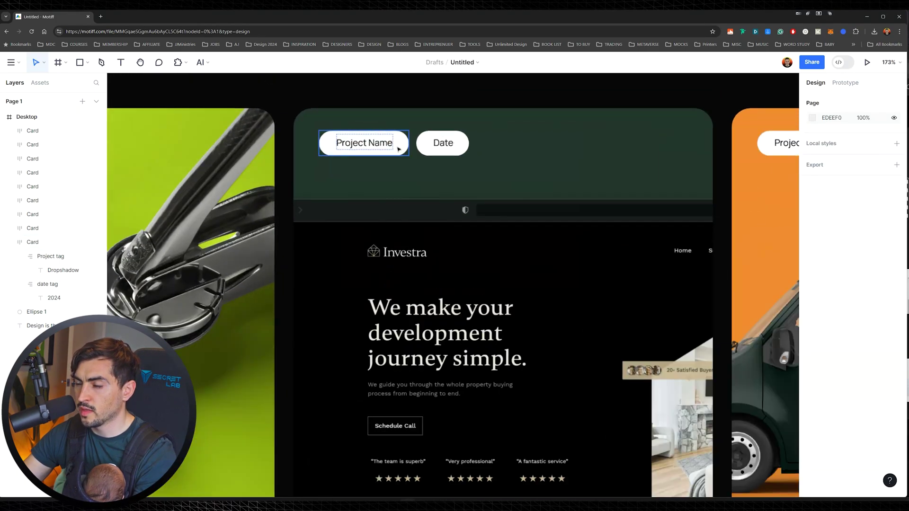
{"action": "scroll", "coordinate": [398, 149], "scroll_direction": "down", "scroll_amount": 6}
{"action": "left_click_drag", "start_coordinate": [681, 141], "coordinate": [657, 206]}
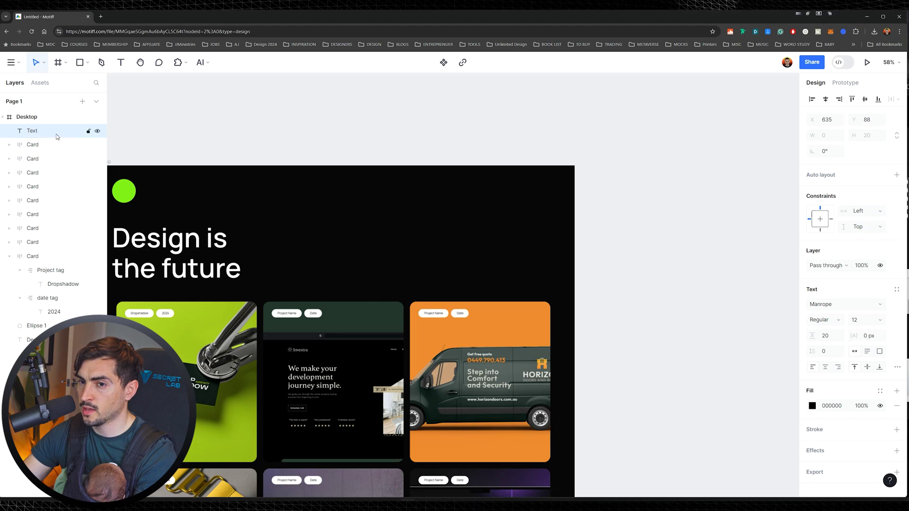
{"action": "left_click", "coordinate": [324, 143]}
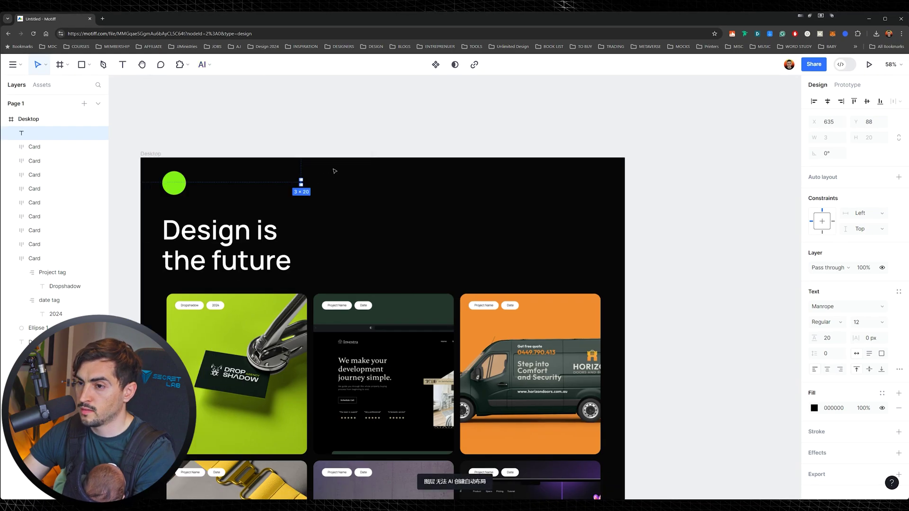
{"action": "scroll", "coordinate": [301, 183], "scroll_direction": "up", "scroll_amount": 4}
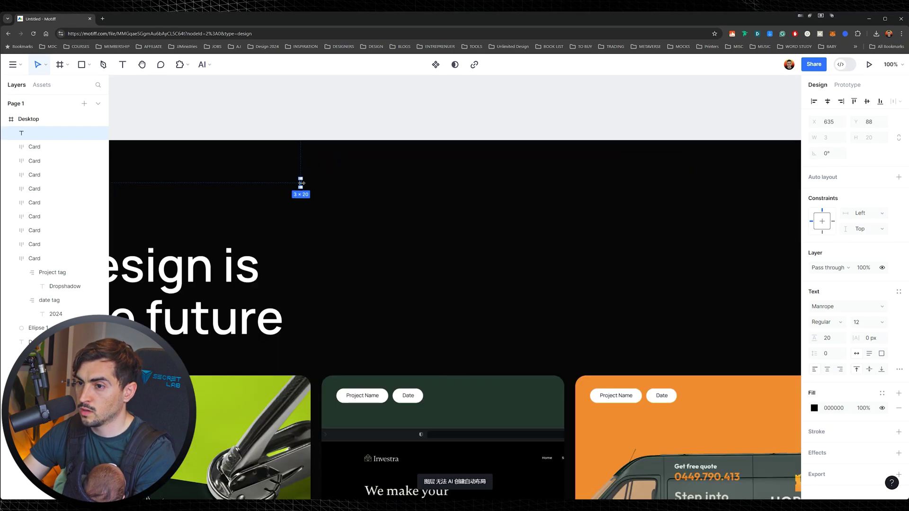
{"action": "double_click", "coordinate": [322, 185]}
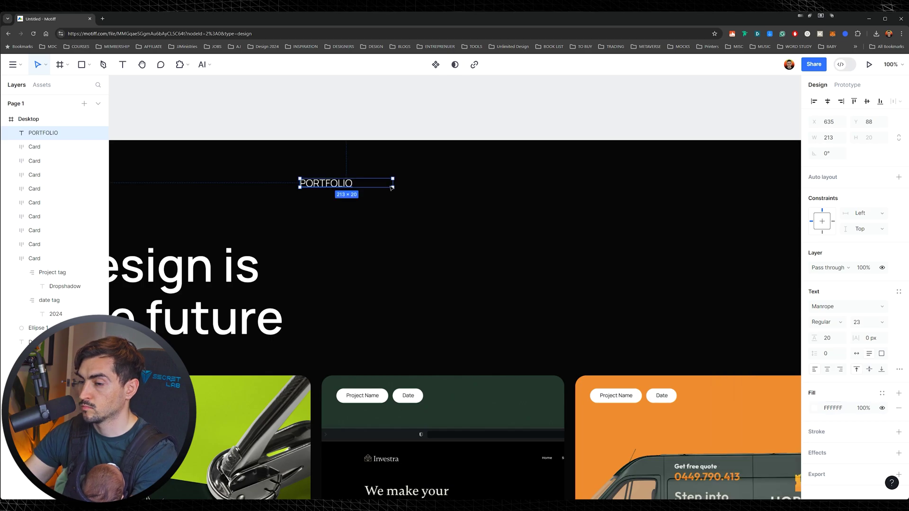
{"action": "left_click_drag", "start_coordinate": [393, 183], "coordinate": [357, 183]}
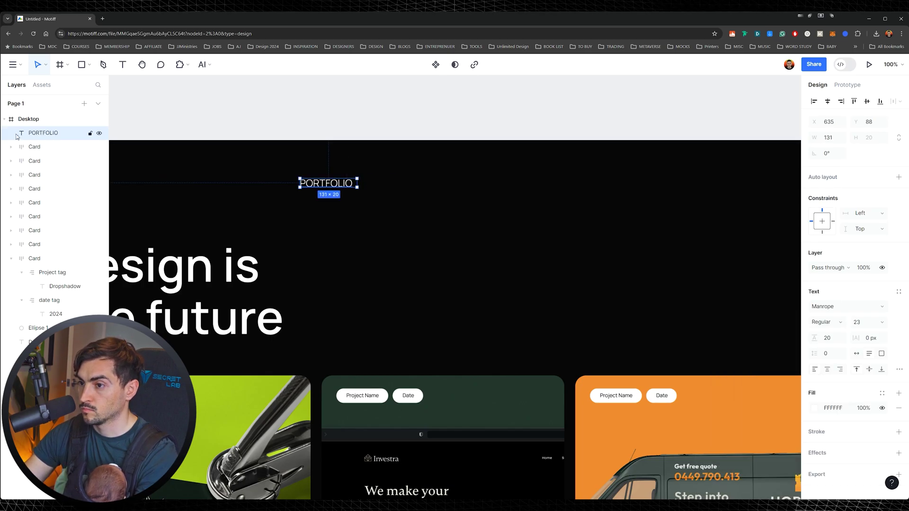
Duplicate the PORTFOLIO label twice along the header row and change the copies to ABOUT and CONTACT.
{"action": "double_click", "coordinate": [416, 184]}
{"action": "left_click_drag", "start_coordinate": [322, 184], "coordinate": [497, 184]}
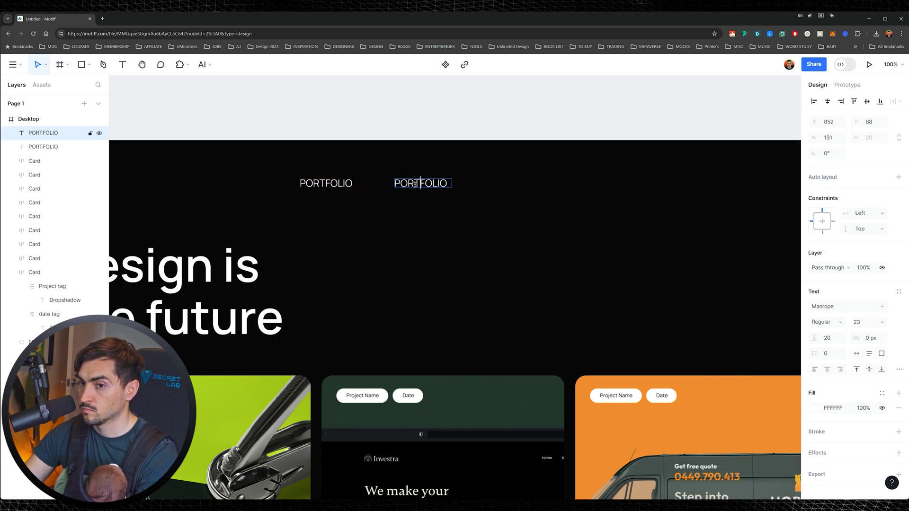
{"action": "double_click", "coordinate": [414, 184]}
{"action": "type", "text": "ABV"}
{"action": "key", "text": "Escape"}
{"action": "left_click", "coordinate": [431, 181]}
{"action": "key", "text": "t"}
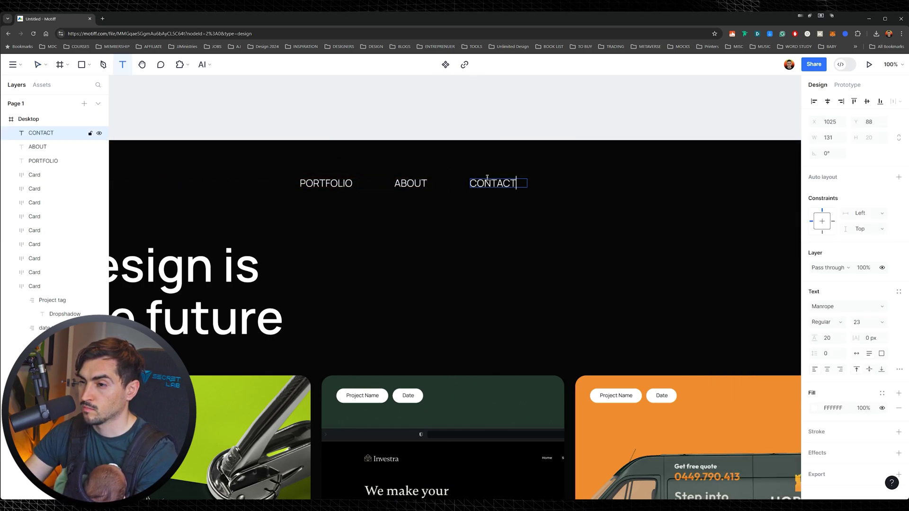
{"action": "key", "text": "Escape"}
Select the PORTFOLIO, ABOUT and CONTACT labels and generate an auto layout for them with AI.
{"action": "left_click", "coordinate": [327, 184]}
{"action": "left_click", "coordinate": [411, 183], "text": "shift"}
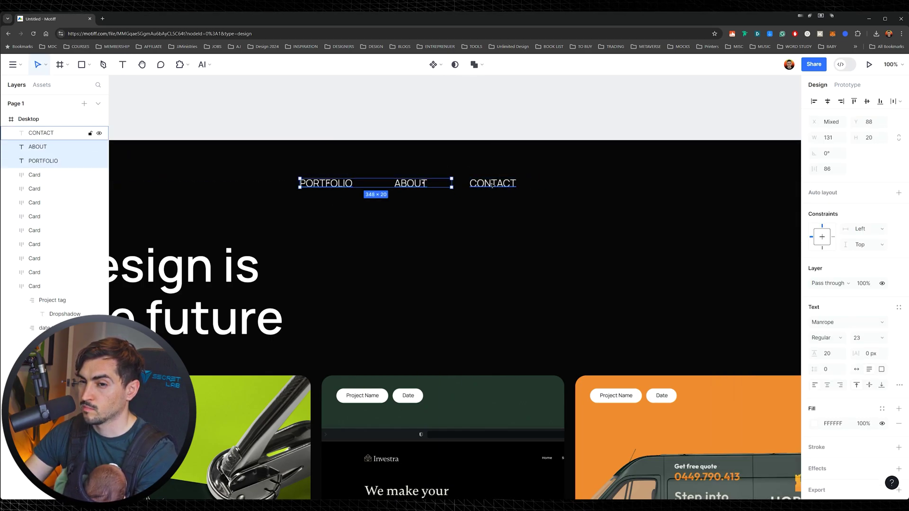
{"action": "left_click", "coordinate": [492, 183], "text": "shift"}
{"action": "left_click", "coordinate": [204, 64]}
{"action": "mouse_move", "coordinate": [197, 132]}
{"action": "left_click", "coordinate": [295, 144]}
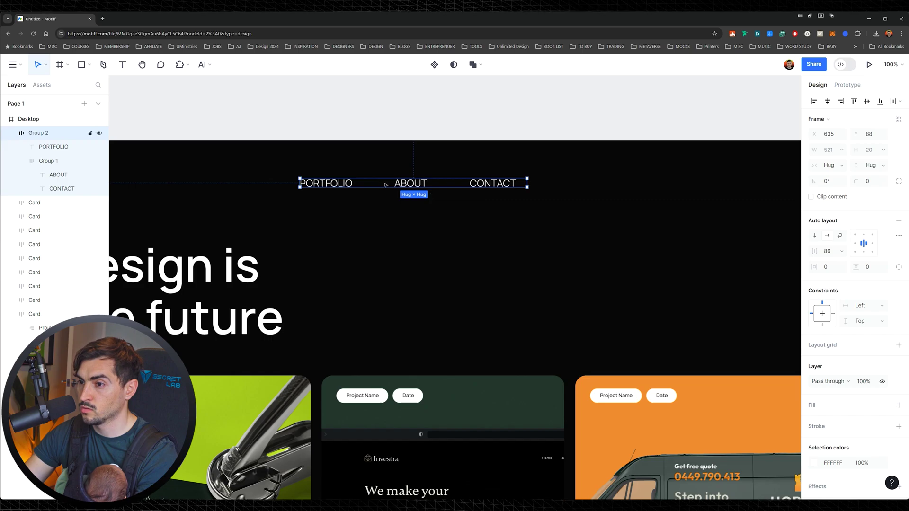
Move the PORTFOLIO layer into Group 1 above ABOUT and CONTACT, and take Group 1 out of Group 2.
{"action": "left_click", "coordinate": [811, 197]}
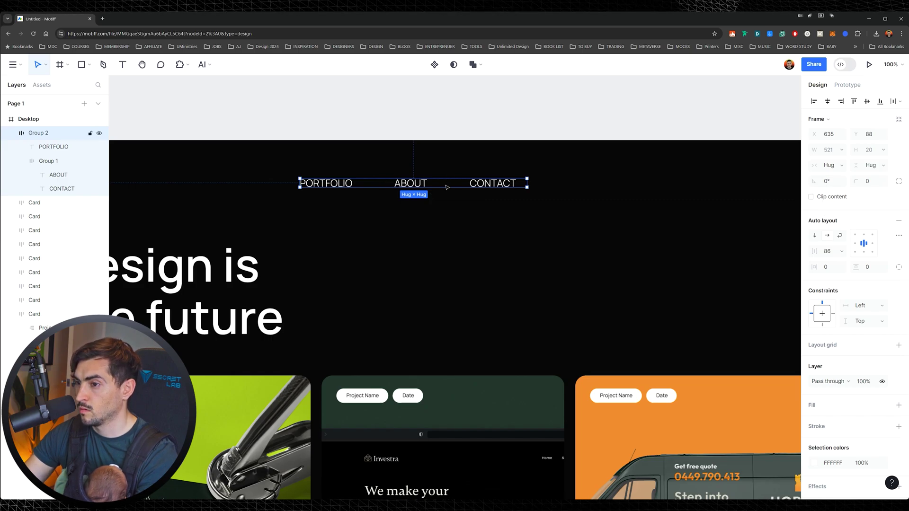
{"action": "left_click_drag", "start_coordinate": [54, 146], "coordinate": [62, 163]}
{"action": "left_click", "coordinate": [56, 143]}
{"action": "left_click", "coordinate": [67, 171]}
{"action": "left_click", "coordinate": [64, 150]}
Move the navigation label group to the right end of the header, above the van card.
{"action": "scroll", "coordinate": [494, 187], "scroll_direction": "down", "scroll_amount": 5}
{"action": "scroll", "coordinate": [494, 184], "scroll_direction": "up", "scroll_amount": 2}
{"action": "left_click_drag", "start_coordinate": [497, 186], "coordinate": [681, 186]}
{"action": "left_click", "coordinate": [698, 177]}
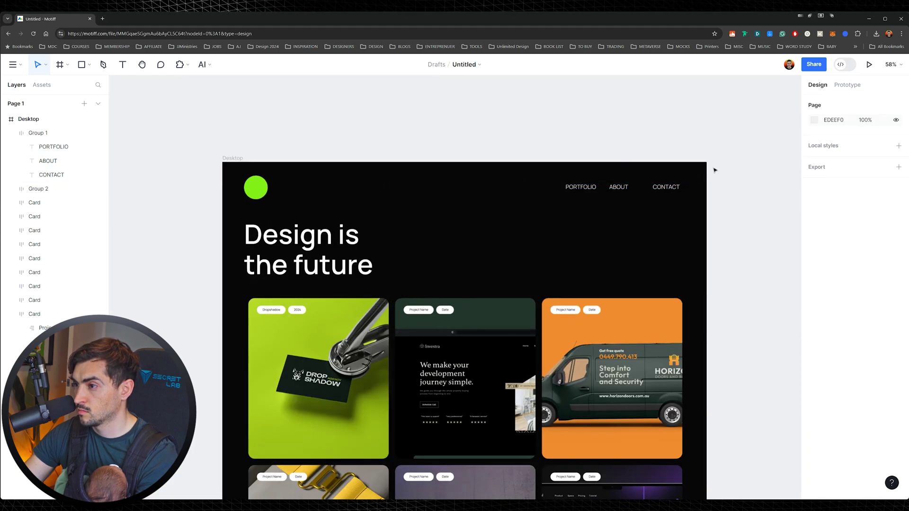
{"action": "key", "text": "f"}
{"action": "left_click", "coordinate": [668, 192]}
{"action": "key", "text": "ctrl+z"}
Set the width of the ABOUT label in the navigation group to hug its contents.
{"action": "left_click", "coordinate": [667, 191]}
{"action": "double_click", "coordinate": [622, 188]}
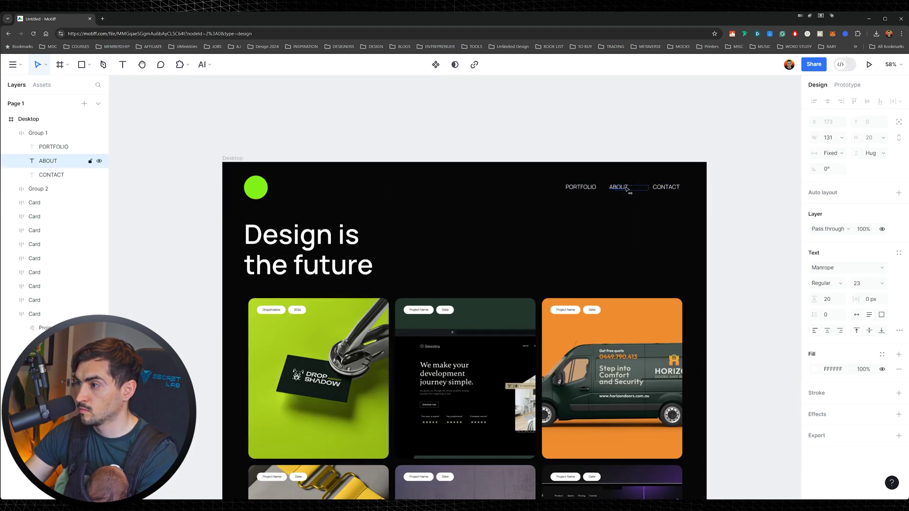
{"action": "scroll", "coordinate": [646, 183], "scroll_direction": "up", "scroll_amount": 5}
{"action": "left_click", "coordinate": [829, 153]}
{"action": "left_click", "coordinate": [836, 178]}
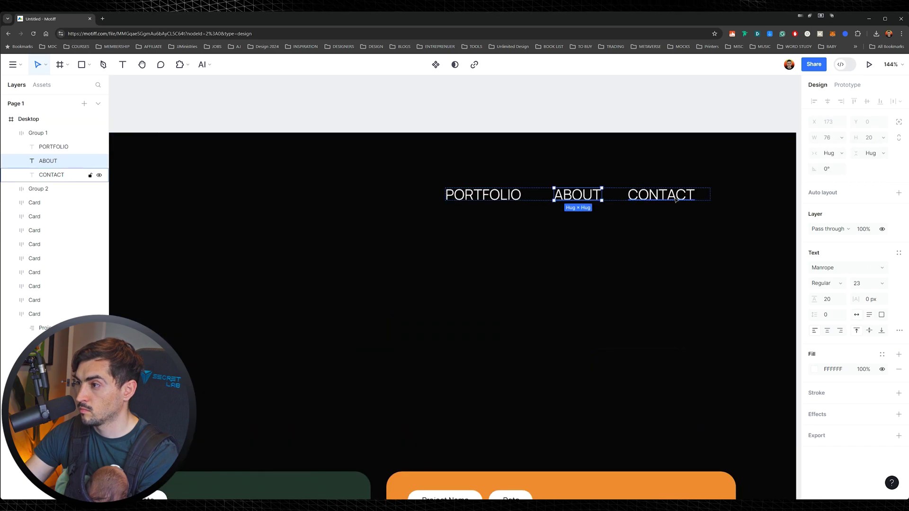
{"action": "left_click", "coordinate": [71, 175]}
{"action": "key", "text": "ctrl+z"}
{"action": "left_click_drag", "start_coordinate": [690, 166], "coordinate": [599, 174]}
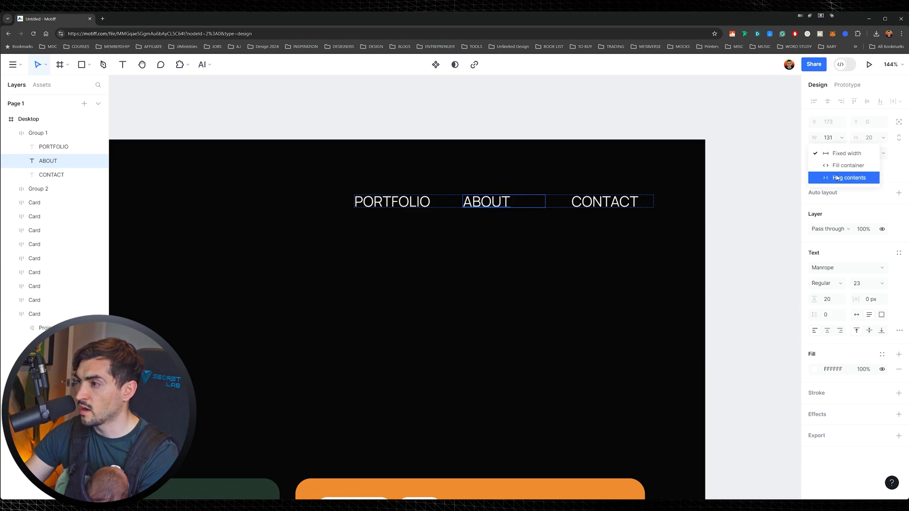
{"action": "left_click", "coordinate": [839, 178]}
Set the widths of the CONTACT and PORTFOLIO labels to hug their contents.
{"action": "key", "text": "Tab"}
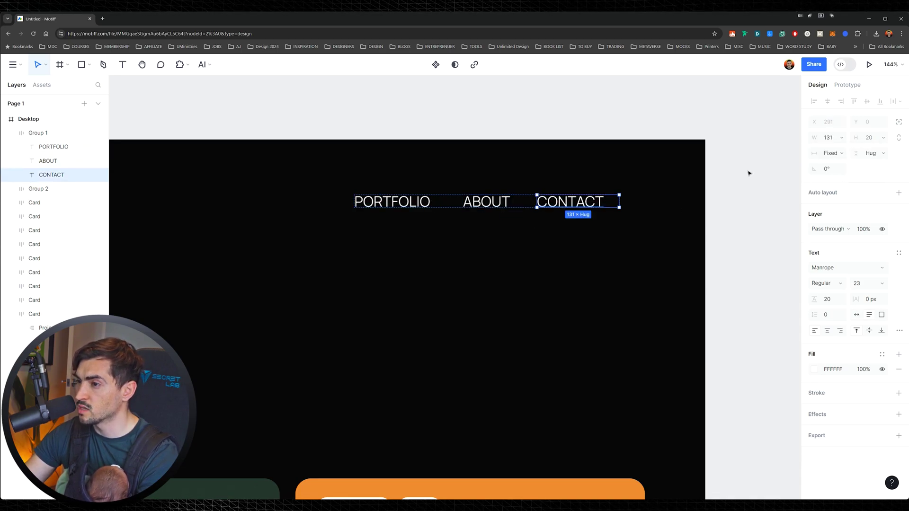
{"action": "left_click", "coordinate": [831, 153]}
{"action": "left_click", "coordinate": [838, 178]}
{"action": "key", "text": "Tab"}
{"action": "left_click", "coordinate": [831, 153]}
{"action": "left_click", "coordinate": [827, 178]}
Select all three labels in the navigation group, set their weight to SemiBold and their letter spacing to 1 px.
{"action": "scroll", "coordinate": [594, 134], "scroll_direction": "down", "scroll_amount": 5}
{"action": "left_click", "coordinate": [592, 157]}
{"action": "scroll", "coordinate": [599, 155], "scroll_direction": "up", "scroll_amount": 4}
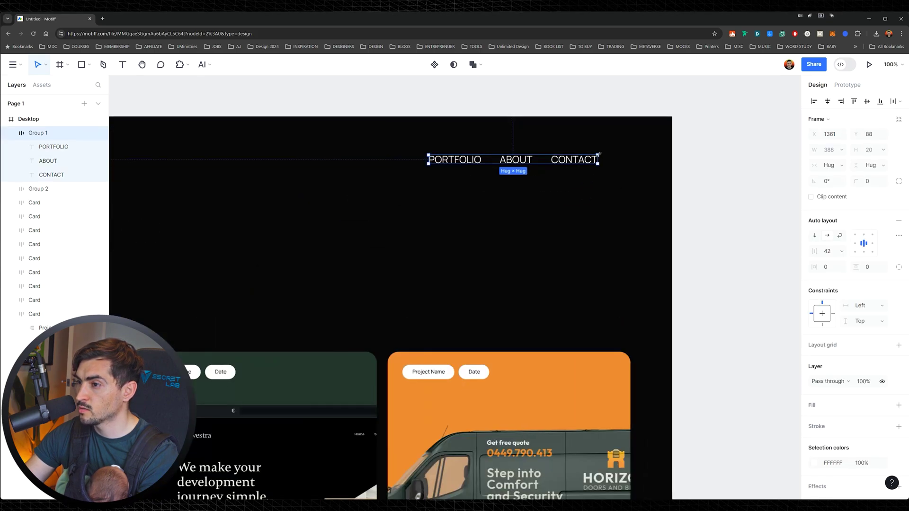
{"action": "scroll", "coordinate": [853, 368], "scroll_direction": "down", "scroll_amount": 2}
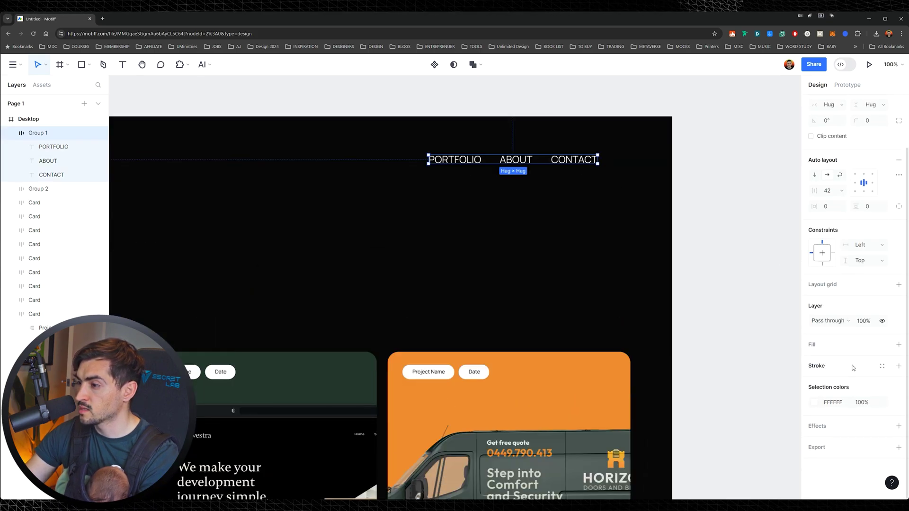
{"action": "key", "text": "Return"}
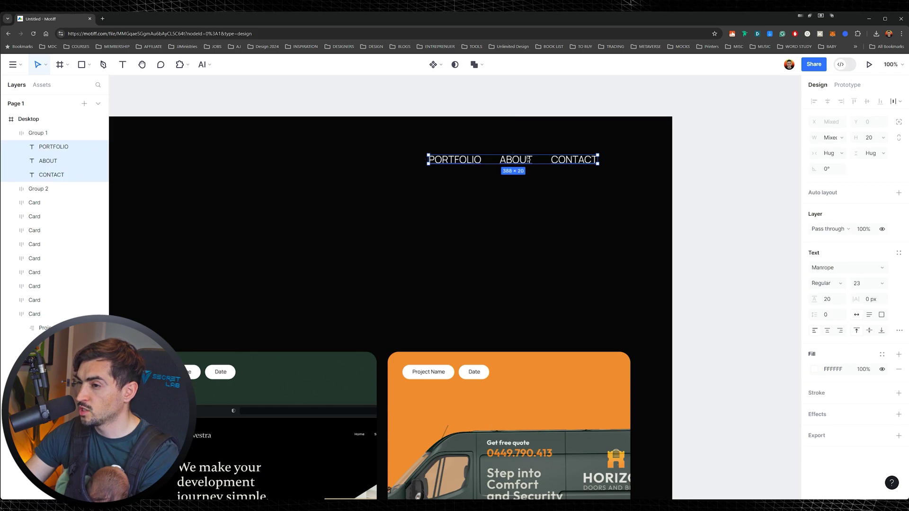
{"action": "left_click", "coordinate": [839, 283]}
{"action": "left_click", "coordinate": [829, 307]}
{"action": "scroll", "coordinate": [667, 229], "scroll_direction": "up", "scroll_amount": 1}
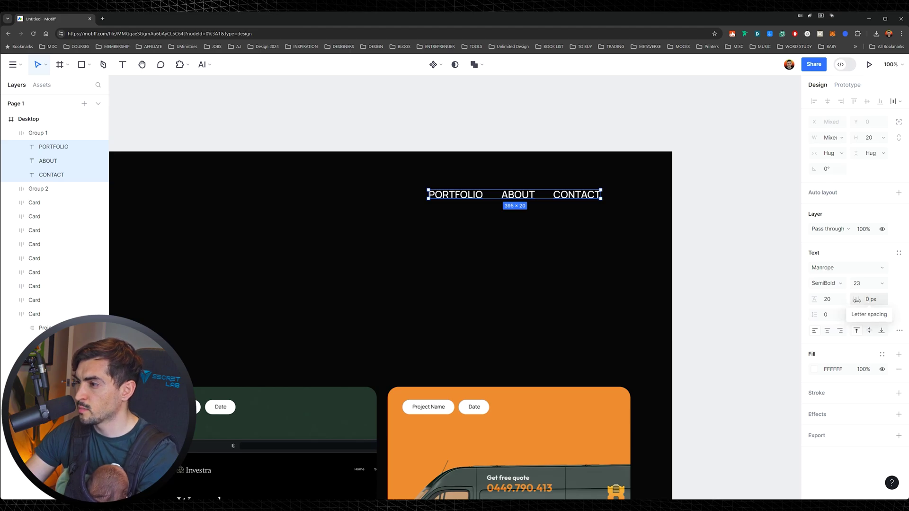
{"action": "type", "text": "1"}
{"action": "key", "text": "Return"}
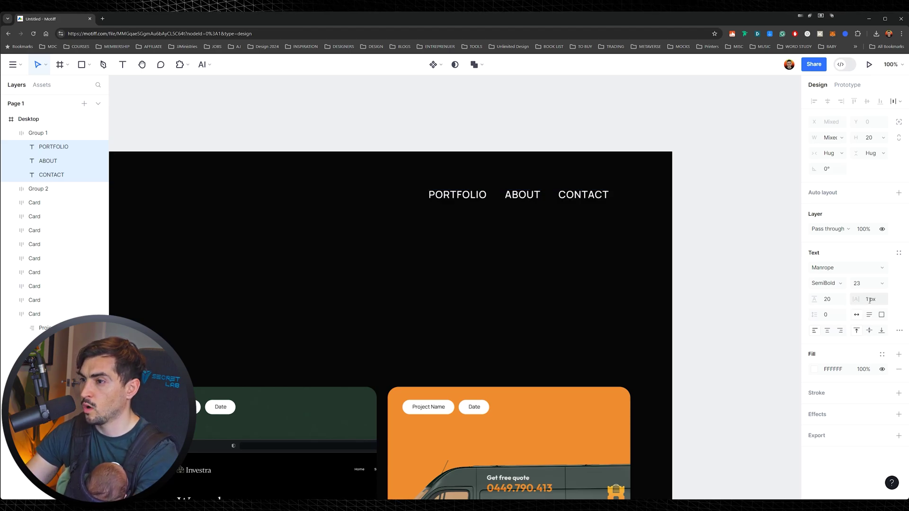
{"action": "left_click", "coordinate": [698, 144]}
Try moving the navigation label group down beside the "Design is the future" headline.
{"action": "scroll", "coordinate": [698, 144], "scroll_direction": "down", "scroll_amount": 5}
{"action": "scroll", "coordinate": [668, 159], "scroll_direction": "up", "scroll_amount": 2}
{"action": "left_click", "coordinate": [657, 169], "text": "ctrl"}
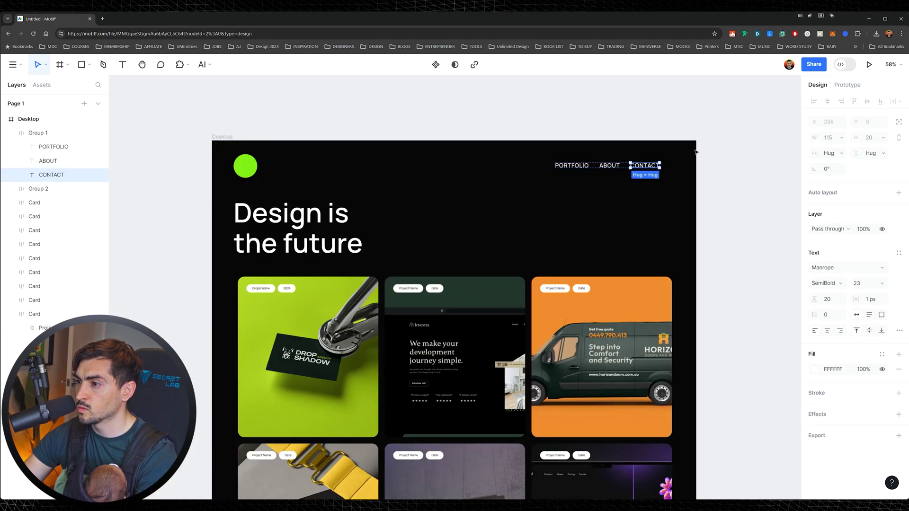
{"action": "left_click_drag", "start_coordinate": [700, 147], "coordinate": [677, 213]}
{"action": "left_click", "coordinate": [734, 162]}
{"action": "scroll", "coordinate": [734, 162], "scroll_direction": "down", "scroll_amount": 5}
{"action": "scroll", "coordinate": [739, 164], "scroll_direction": "up", "scroll_amount": 3}
{"action": "left_click", "coordinate": [726, 175]}
{"action": "scroll", "coordinate": [726, 175], "scroll_direction": "up", "scroll_amount": 2}
{"action": "scroll", "coordinate": [726, 174], "scroll_direction": "down", "scroll_amount": 3}
{"action": "key", "text": "ctrl+z"}
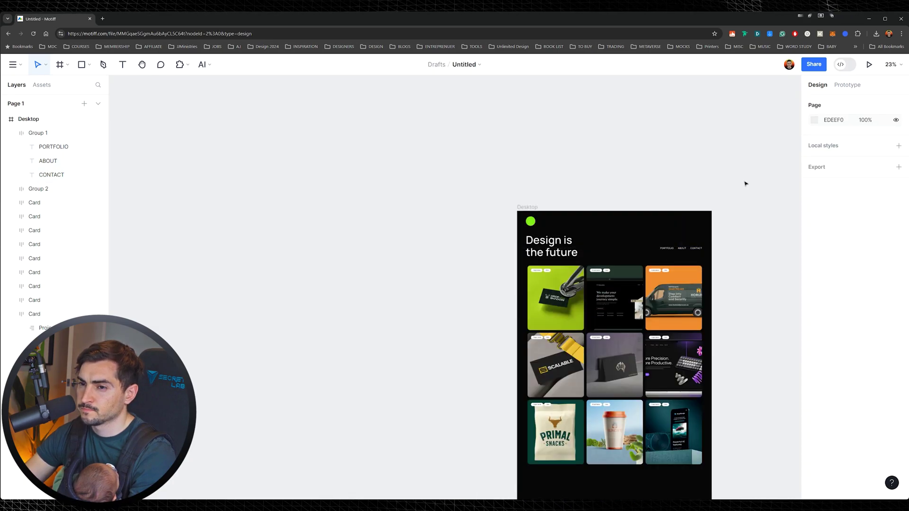
{"action": "key", "text": "ctrl+z"}
{"action": "scroll", "coordinate": [762, 255], "scroll_direction": "up", "scroll_amount": 2}
{"action": "left_click_drag", "start_coordinate": [759, 260], "coordinate": [641, 114]}
{"action": "left_click_drag", "start_coordinate": [623, 183], "coordinate": [548, 206]}
{"action": "left_click_drag", "start_coordinate": [558, 159], "coordinate": [523, 170]}
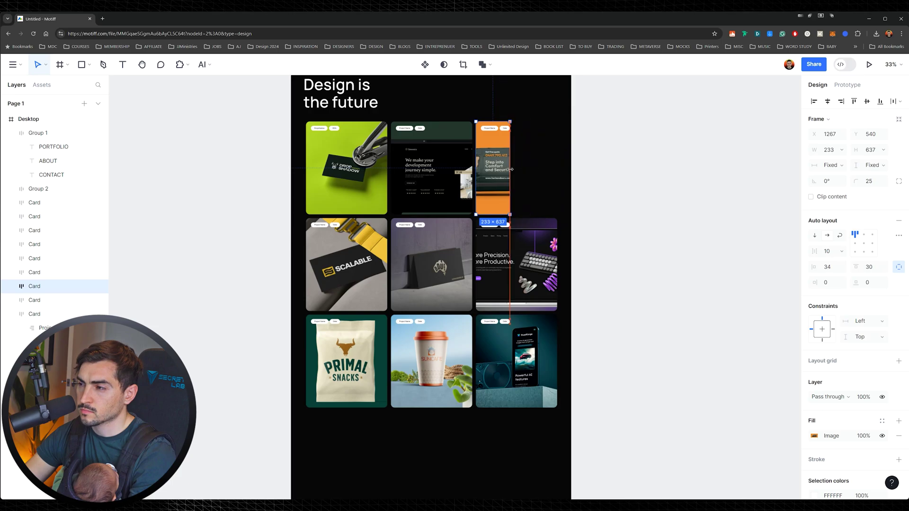
{"action": "left_click", "coordinate": [584, 161]}
{"action": "key", "text": "ctrl+z"}
{"action": "key", "text": "ctrl+z"}
Rename the file as My Portfolio 2024.
{"action": "left_click", "coordinate": [600, 152]}
{"action": "left_click", "coordinate": [211, 66]}
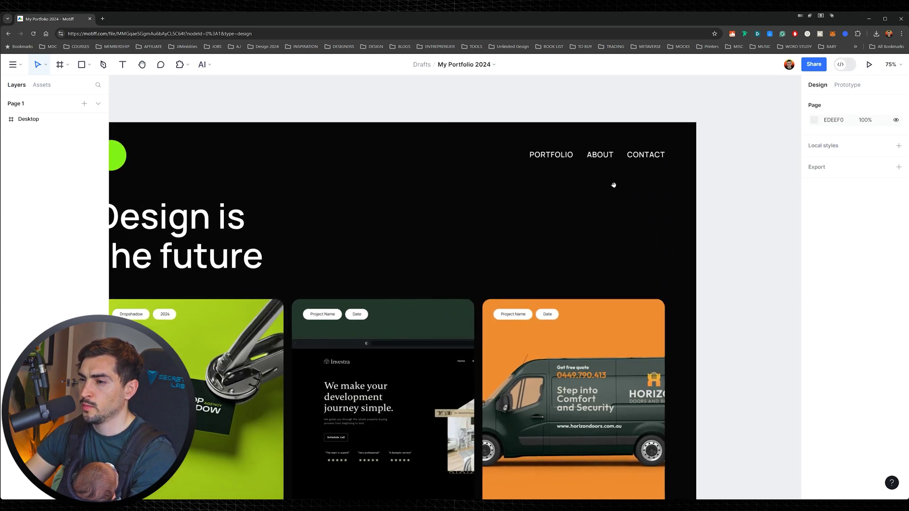
{"action": "left_click_drag", "start_coordinate": [716, 169], "coordinate": [663, 177]}
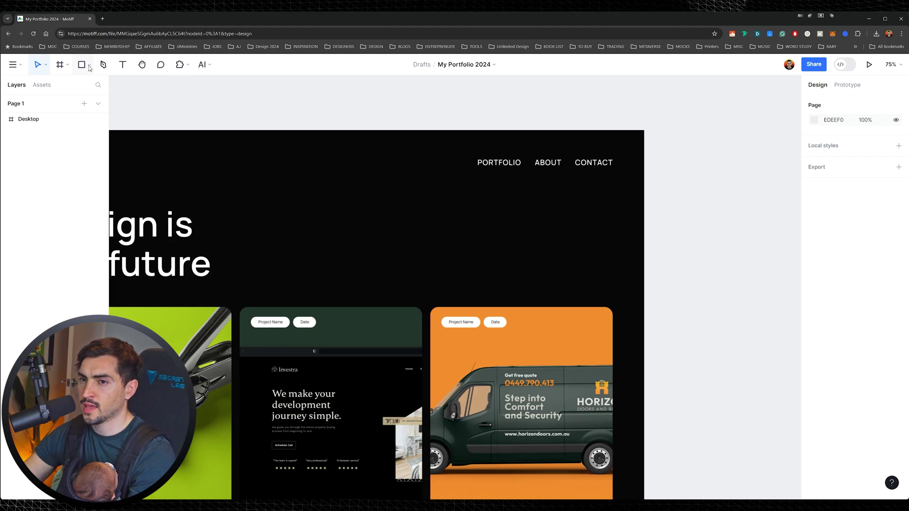
Draw a rectangle about 251 × 80 px above the van card and set its corner radius to 15.
{"action": "key", "text": "r"}
{"action": "left_click_drag", "start_coordinate": [479, 255], "coordinate": [563, 283]}
{"action": "scroll", "coordinate": [563, 279], "scroll_direction": "up", "scroll_amount": 5}
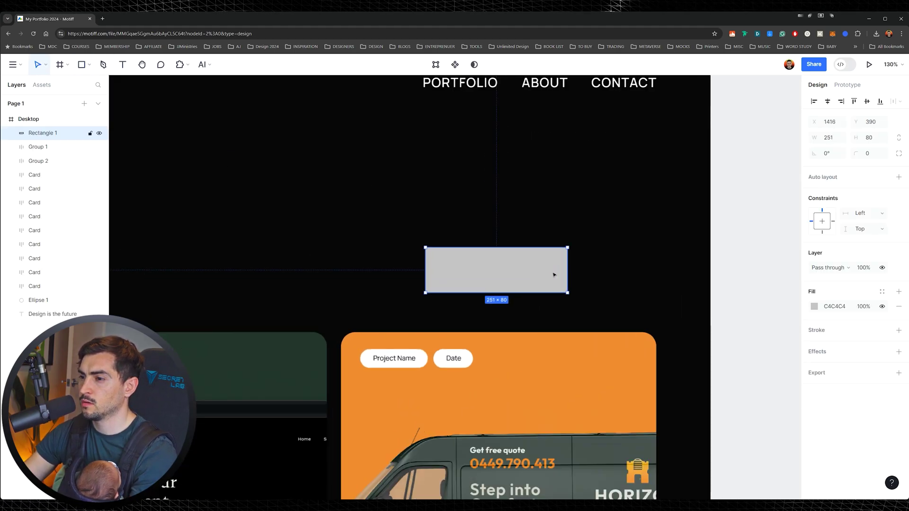
{"action": "key", "text": "f"}
{"action": "key", "text": "v"}
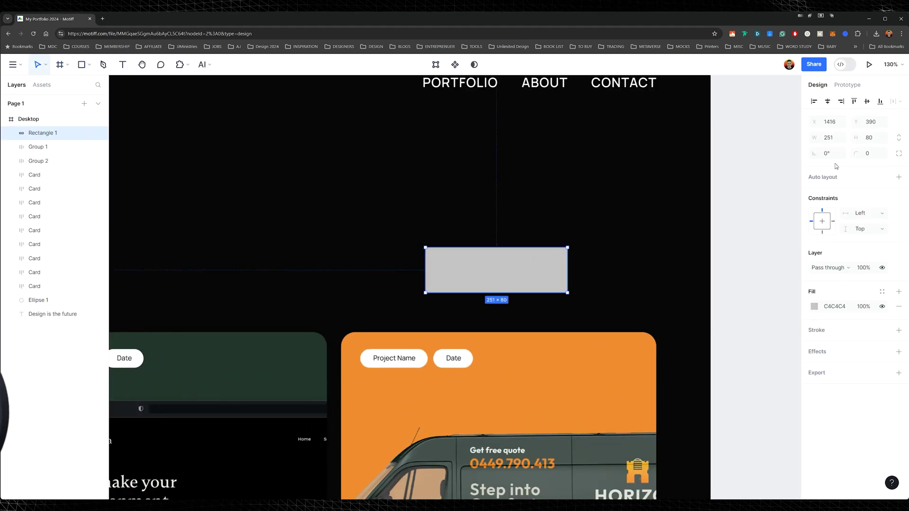
{"action": "left_click", "coordinate": [869, 155]}
{"action": "type", "text": "15"}
{"action": "key", "text": "Return"}
Fill the rectangle with green 82F115 sampled from the page and shrink it to about 180 × 57 px.
{"action": "left_click", "coordinate": [814, 306]}
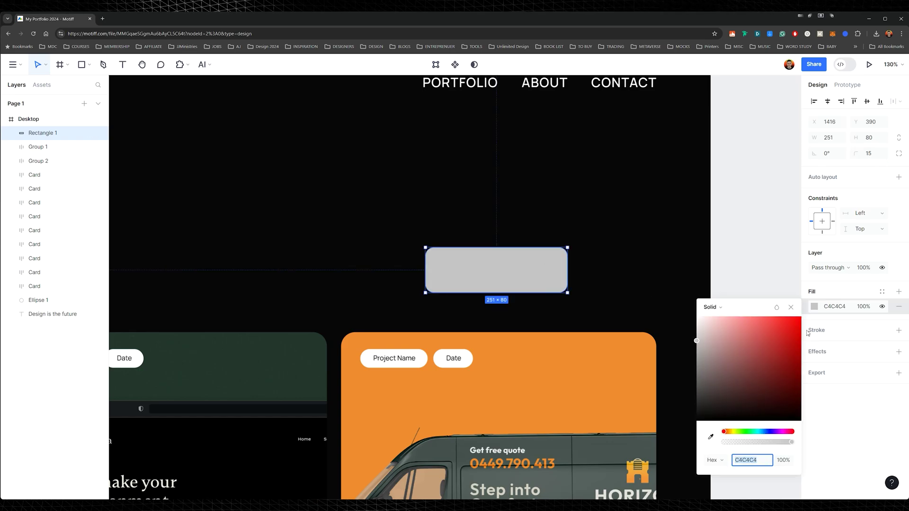
{"action": "left_click", "coordinate": [771, 435]}
{"action": "left_click", "coordinate": [710, 437]}
{"action": "left_click", "coordinate": [345, 204]}
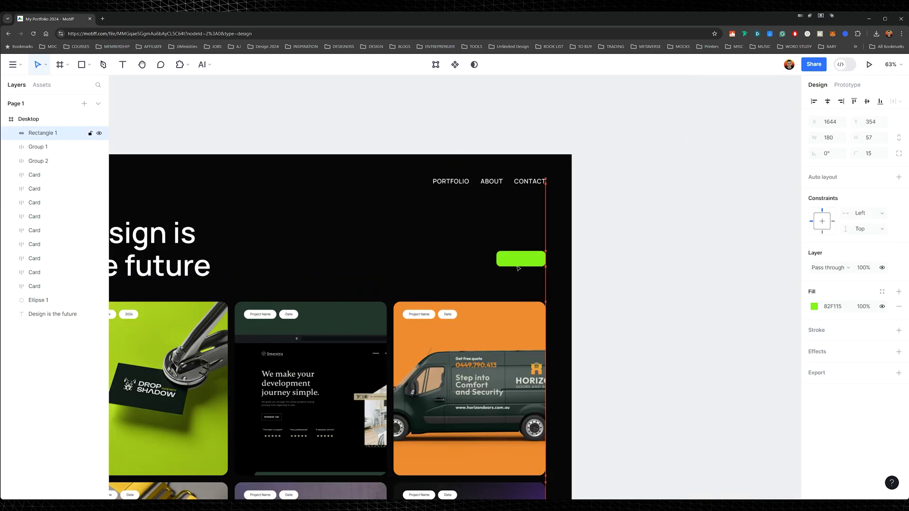
Move the green rectangle beside the second headline line and add the text "book call" over it.
{"action": "left_click_drag", "start_coordinate": [518, 269], "coordinate": [518, 283]}
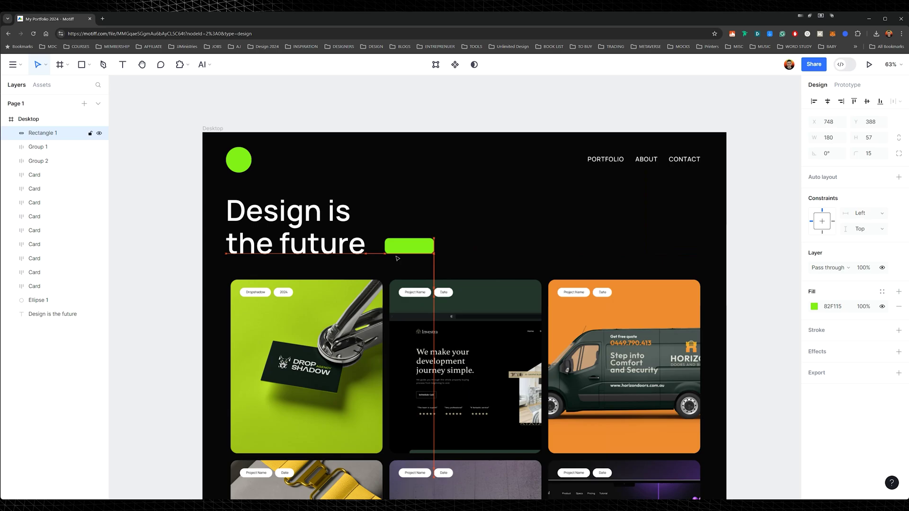
{"action": "scroll", "coordinate": [407, 231], "scroll_direction": "up", "scroll_amount": 5}
{"action": "key", "text": "t"}
{"action": "left_click", "coordinate": [394, 281]}
{"action": "type", "text": "book call"}
{"action": "key", "text": "Escape"}
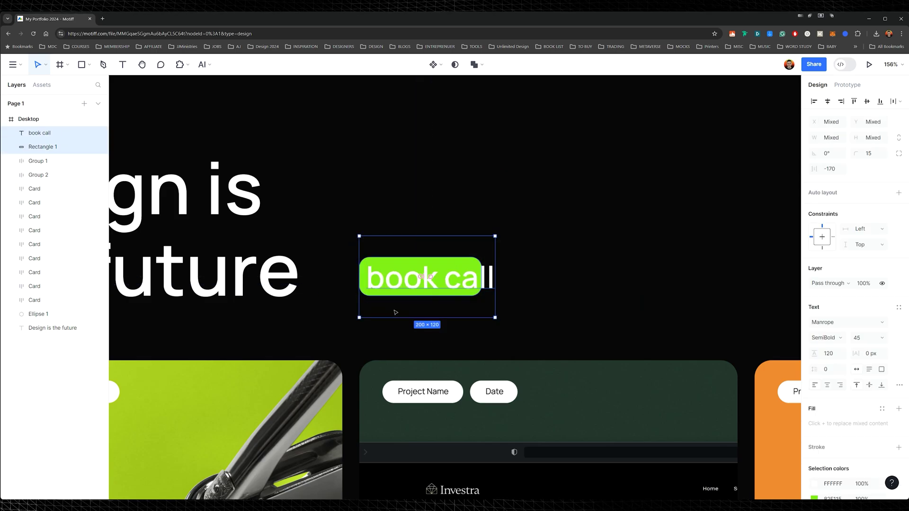
Apply AI auto layout to the "book call" text and the green rectangle.
{"action": "left_click", "coordinate": [205, 65]}
{"action": "mouse_move", "coordinate": [209, 132]}
{"action": "left_click", "coordinate": [290, 143]}
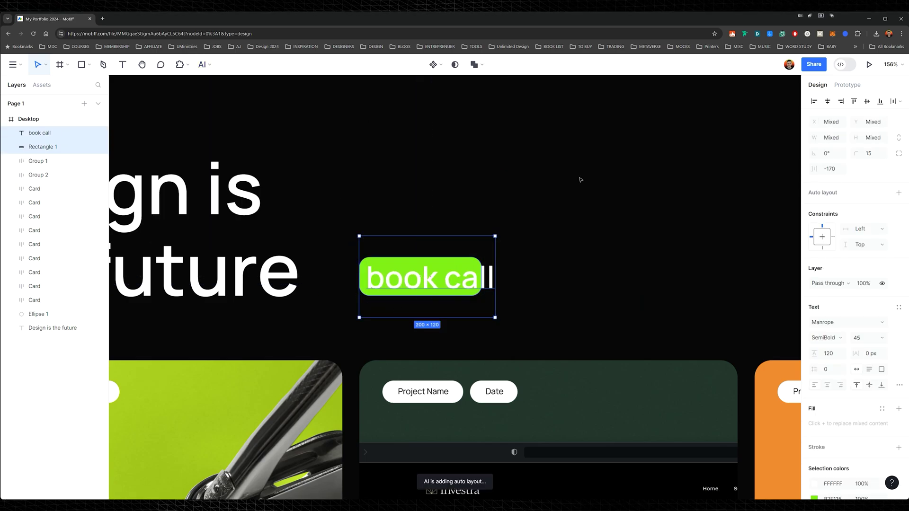
Reduce the "book call" text size to 28.
{"action": "scroll", "coordinate": [431, 285], "scroll_direction": "up", "scroll_amount": 3}
{"action": "double_click", "coordinate": [483, 280]}
{"action": "key", "text": "ctrl+a"}
{"action": "key", "text": "ctrl+shift+comma"}
{"action": "key", "text": "ctrl+shift+comma"}
{"action": "key", "text": "ctrl+shift+comma"}
{"action": "key", "text": "ctrl+shift+comma"}
{"action": "key", "text": "ctrl+shift+comma"}
{"action": "key", "text": "ctrl+shift+comma"}
{"action": "key", "text": "ctrl+shift+comma"}
{"action": "key", "text": "ctrl+shift+comma"}
{"action": "key", "text": "ctrl+shift+comma"}
{"action": "key", "text": "ctrl+shift+comma"}
{"action": "key", "text": "ctrl+shift+comma"}
{"action": "key", "text": "ctrl+shift+comma"}
{"action": "key", "text": "ctrl+shift+comma"}
{"action": "key", "text": "ctrl+shift+comma"}
{"action": "key", "text": "ctrl+shift+comma"}
{"action": "key", "text": "ctrl+shift+comma"}
{"action": "key", "text": "ctrl+shift+comma"}
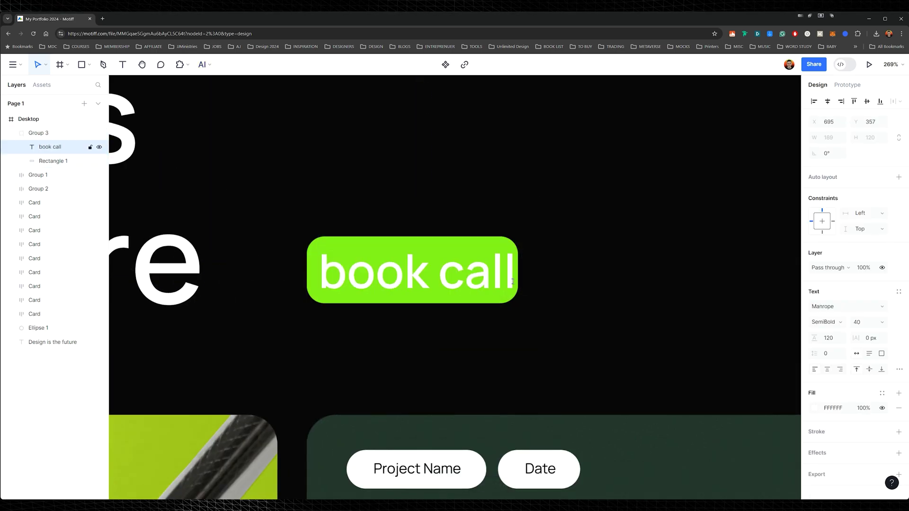
Colour the button text black (000000) and rewrite it as "BOOK CALL".
{"action": "left_click", "coordinate": [814, 408]}
{"action": "left_click_drag", "start_coordinate": [705, 391], "coordinate": [696, 443]}
{"action": "double_click", "coordinate": [441, 273]}
{"action": "key", "text": "ctrl+a"}
{"action": "type", "text": "BOOK CAL"}
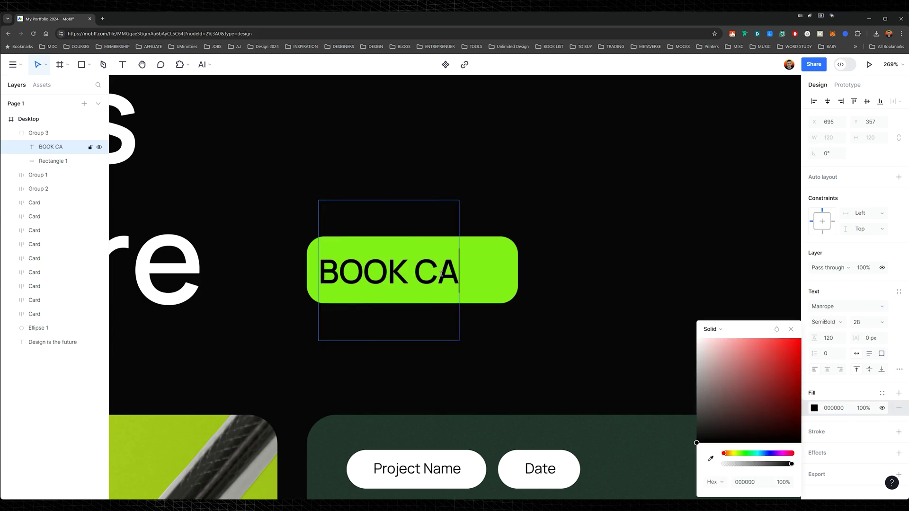
Reduce the BOOK CALL text size to 21.
{"action": "left_click_drag", "start_coordinate": [339, 270], "coordinate": [523, 274]}
{"action": "key", "text": "ctrl+a"}
{"action": "key", "text": "ctrl+shift+comma"}
{"action": "key", "text": "ctrl+shift+comma"}
{"action": "key", "text": "ctrl+shift+comma"}
{"action": "key", "text": "ctrl+shift+comma"}
{"action": "key", "text": "ctrl+shift+comma"}
{"action": "key", "text": "ctrl+shift+comma"}
{"action": "key", "text": "ctrl+shift+comma"}
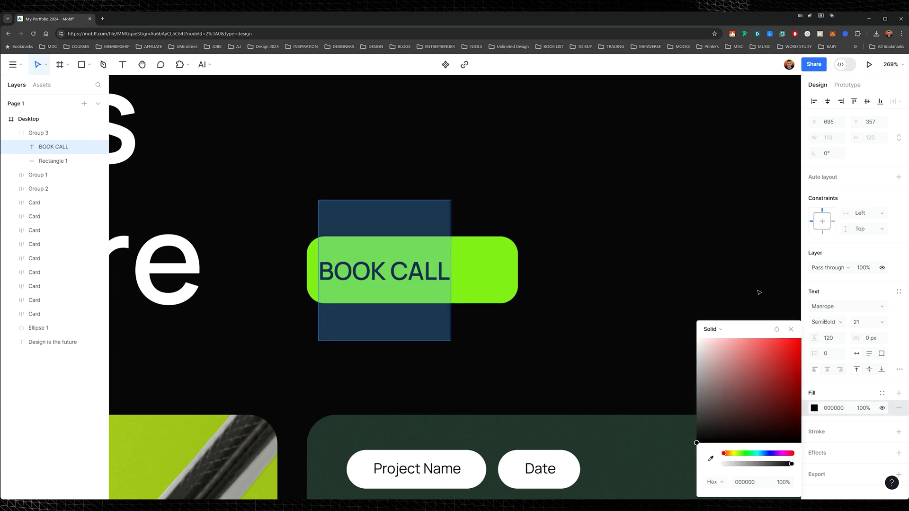
Widen the BOOK CALL text's letter spacing slightly and set its line height to 20.
{"action": "key", "text": "shift+Up"}
{"action": "key", "text": "shift+Up"}
{"action": "key", "text": "shift+Down"}
{"action": "key", "text": "shift+Down"}
{"action": "key", "text": "Tab"}
{"action": "key", "text": "Tab"}
{"action": "key", "text": "Up"}
{"action": "left_click", "coordinate": [597, 288]}
{"action": "left_click", "coordinate": [828, 338]}
{"action": "type", "text": "20"}
{"action": "key", "text": "Return"}
Centre the BOOK CALL text on the green rectangle and combine both into an auto layout frame.
{"action": "left_click_drag", "start_coordinate": [390, 212], "coordinate": [412, 272]}
{"action": "left_click", "coordinate": [490, 261]}
{"action": "key", "text": "shift+a"}
{"action": "left_click", "coordinate": [516, 209]}
{"action": "scroll", "coordinate": [552, 255], "scroll_direction": "down", "scroll_amount": 8}
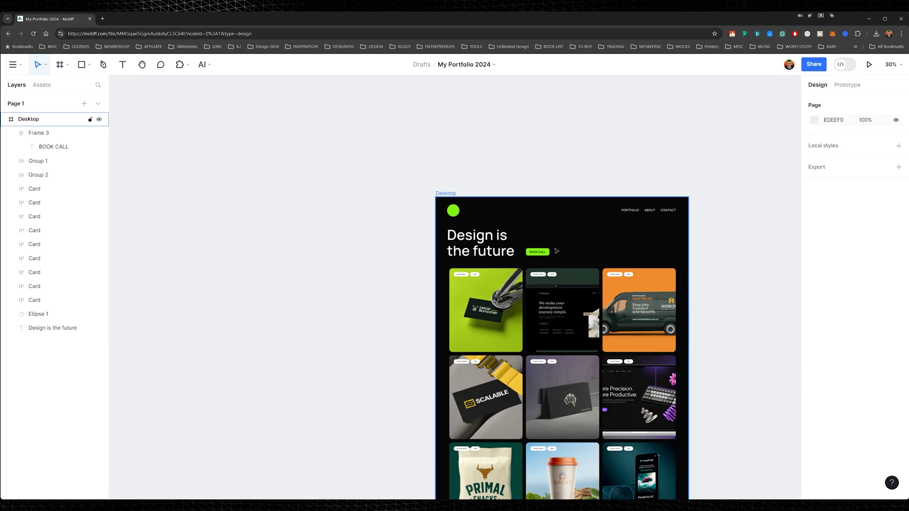
Change the BOOK CALL button's fill to a linear gradient and darken its end stop to 2E362C.
{"action": "scroll", "coordinate": [542, 249], "scroll_direction": "up", "scroll_amount": 8}
{"action": "left_click", "coordinate": [564, 243]}
{"action": "left_click", "coordinate": [813, 425]}
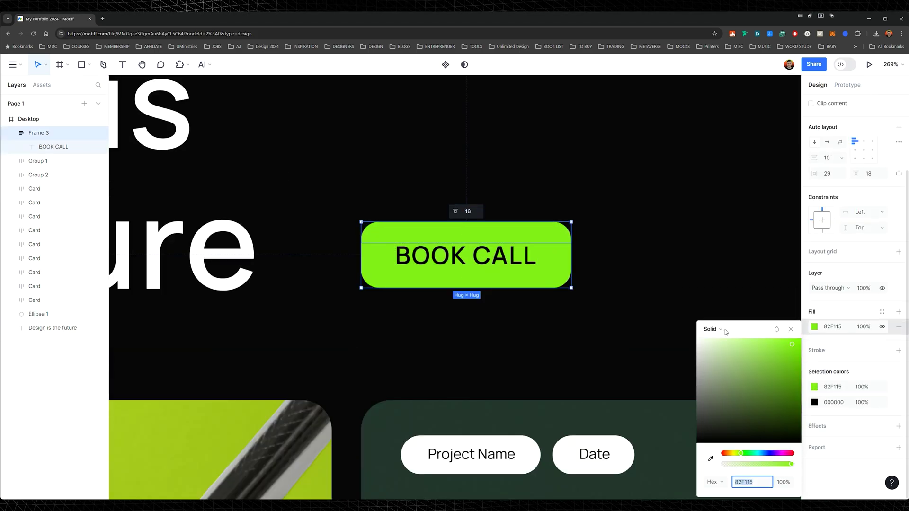
{"action": "left_click", "coordinate": [726, 329]}
{"action": "left_click", "coordinate": [734, 345]}
{"action": "left_click_drag", "start_coordinate": [761, 420], "coordinate": [716, 421]}
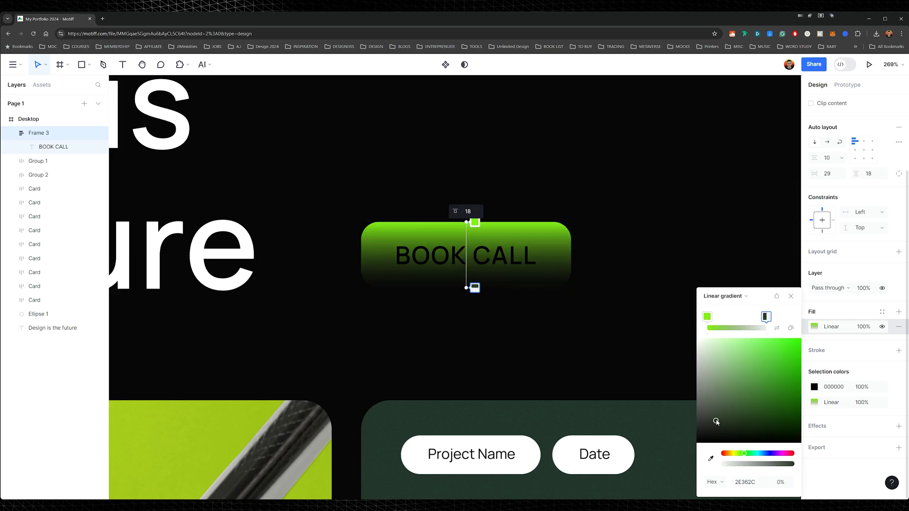
Shift the gradient's bright green stop toward the lower end and make the end stop opaque dark green 137707.
{"action": "left_click_drag", "start_coordinate": [707, 317], "coordinate": [746, 318]}
{"action": "left_click", "coordinate": [766, 318]}
{"action": "left_click_drag", "start_coordinate": [741, 463], "coordinate": [794, 464]}
{"action": "left_click_drag", "start_coordinate": [800, 385], "coordinate": [801, 402]}
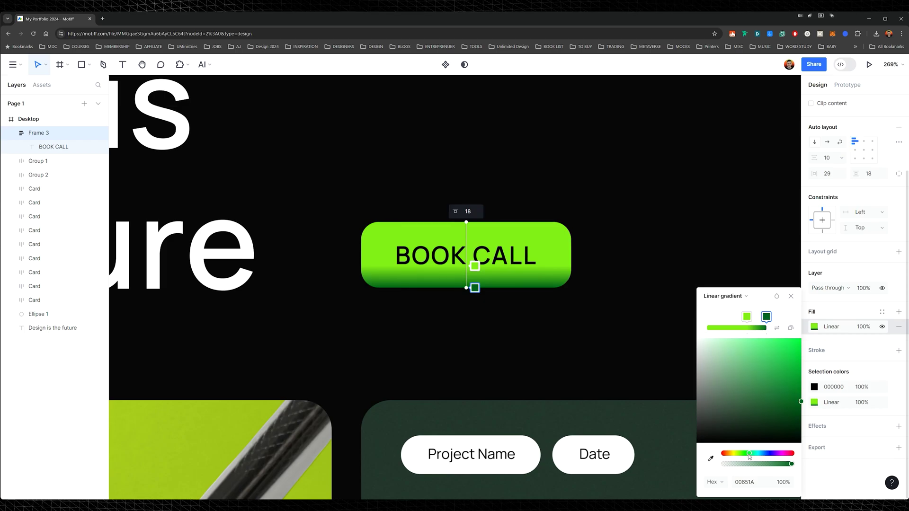
{"action": "left_click_drag", "start_coordinate": [800, 402], "coordinate": [794, 393]}
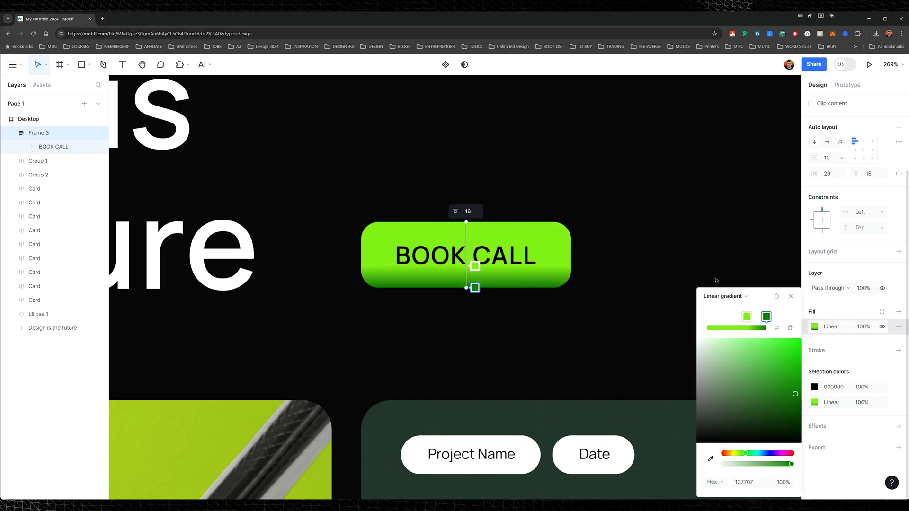
Turn the BOOK CALL button into a component.
{"action": "key", "text": "shift+1"}
{"action": "scroll", "coordinate": [739, 210], "scroll_direction": "up", "scroll_amount": 3}
{"action": "left_click_drag", "start_coordinate": [740, 210], "coordinate": [546, 167]}
{"action": "scroll", "coordinate": [459, 234], "scroll_direction": "up", "scroll_amount": 8}
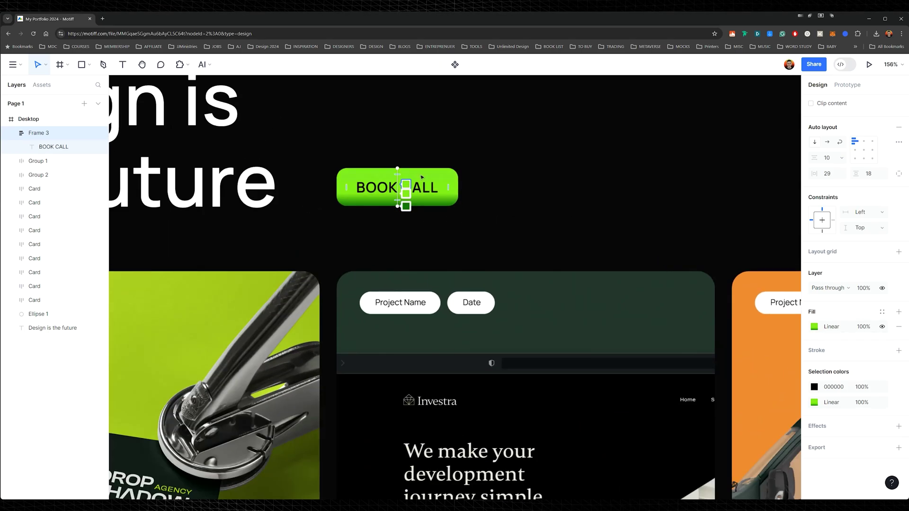
{"action": "left_click", "coordinate": [519, 206]}
{"action": "left_click_drag", "start_coordinate": [485, 184], "coordinate": [560, 244]}
{"action": "scroll", "coordinate": [559, 244], "scroll_direction": "up", "scroll_amount": 1}
{"action": "left_click", "coordinate": [524, 251]}
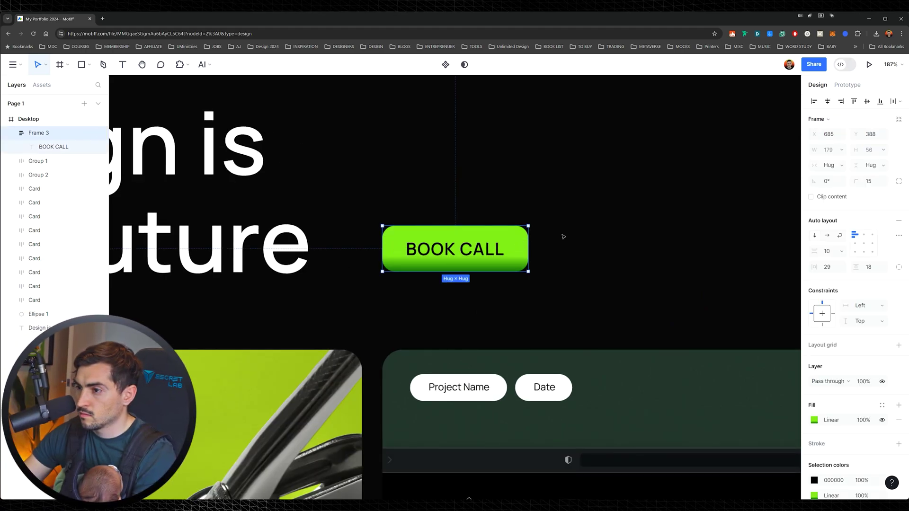
{"action": "left_click_drag", "start_coordinate": [552, 190], "coordinate": [416, 294]}
{"action": "right_click", "coordinate": [458, 251]}
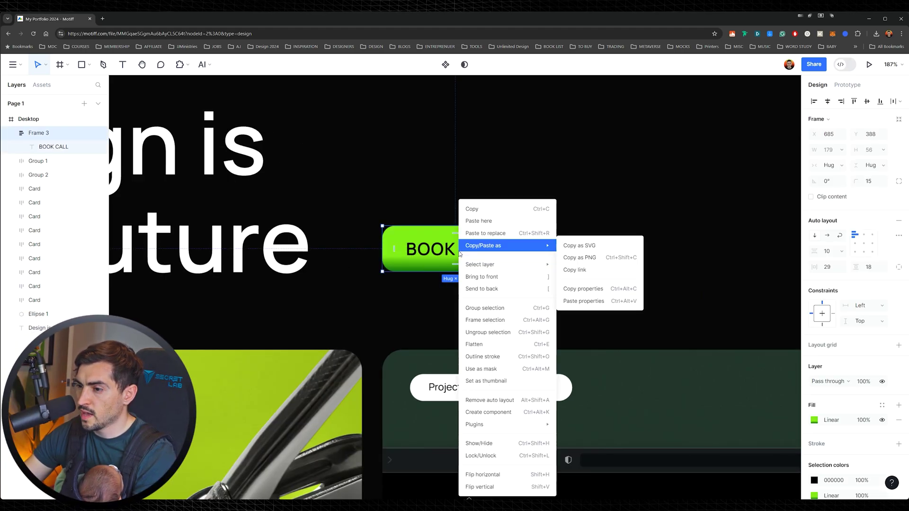
{"action": "left_click", "coordinate": [521, 417]}
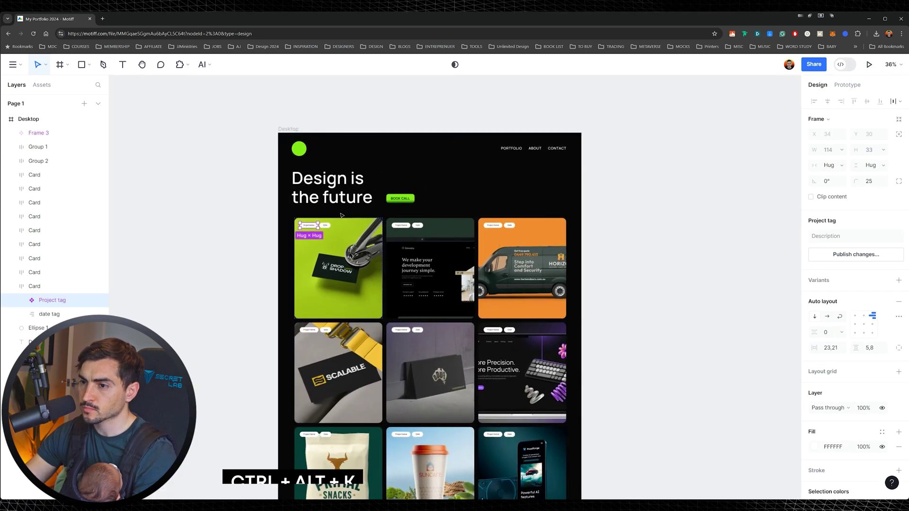
Turn the green Dropshadow project card into a component.
{"action": "left_click", "coordinate": [306, 250]}
{"action": "scroll", "coordinate": [306, 250], "scroll_direction": "up", "scroll_amount": 5}
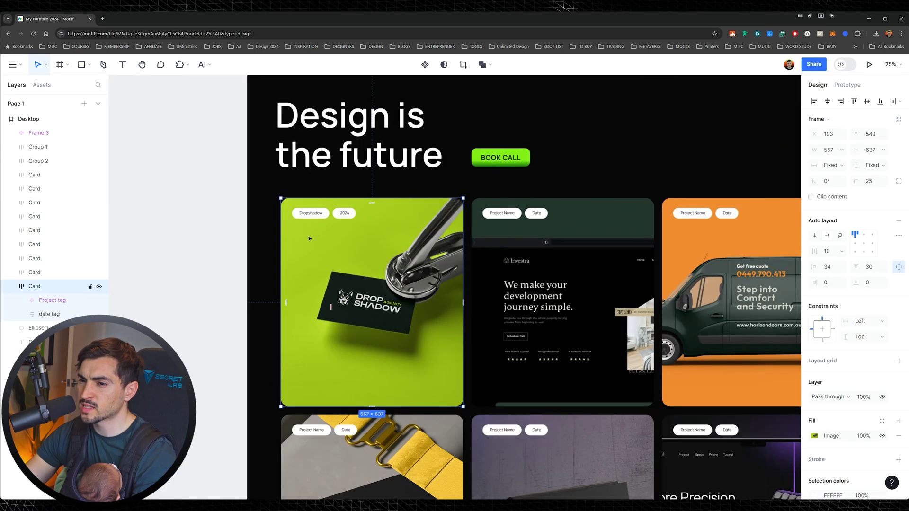
{"action": "right_click", "coordinate": [332, 199]}
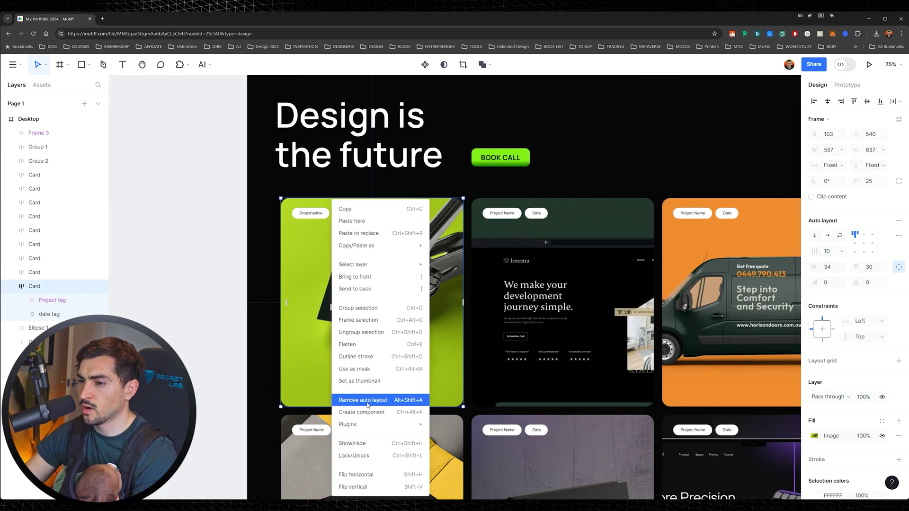
{"action": "left_click", "coordinate": [362, 412]}
Show the file's local component assets, including those in the Desktop frame.
{"action": "scroll", "coordinate": [219, 286], "scroll_direction": "down", "scroll_amount": 6}
{"action": "left_click", "coordinate": [223, 265]}
{"action": "left_click_drag", "start_coordinate": [236, 204], "coordinate": [350, 175]}
{"action": "left_click", "coordinate": [42, 85]}
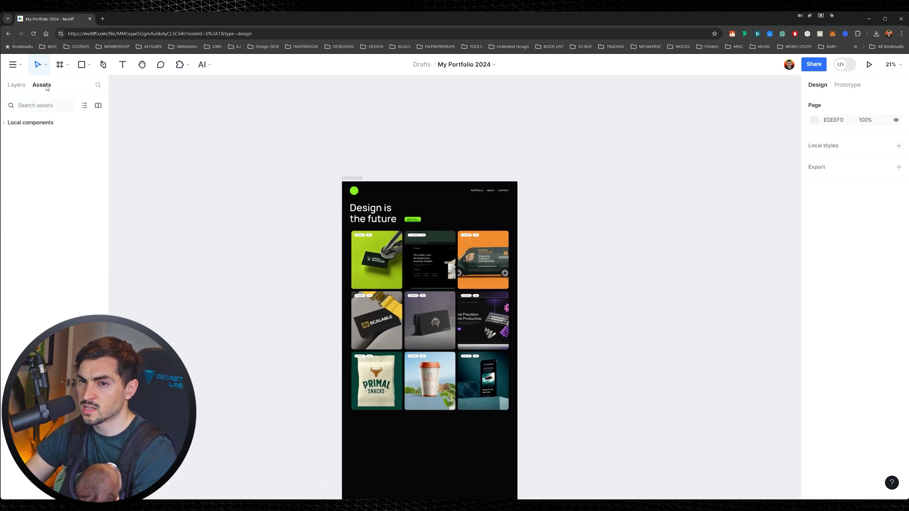
{"action": "left_click", "coordinate": [21, 166]}
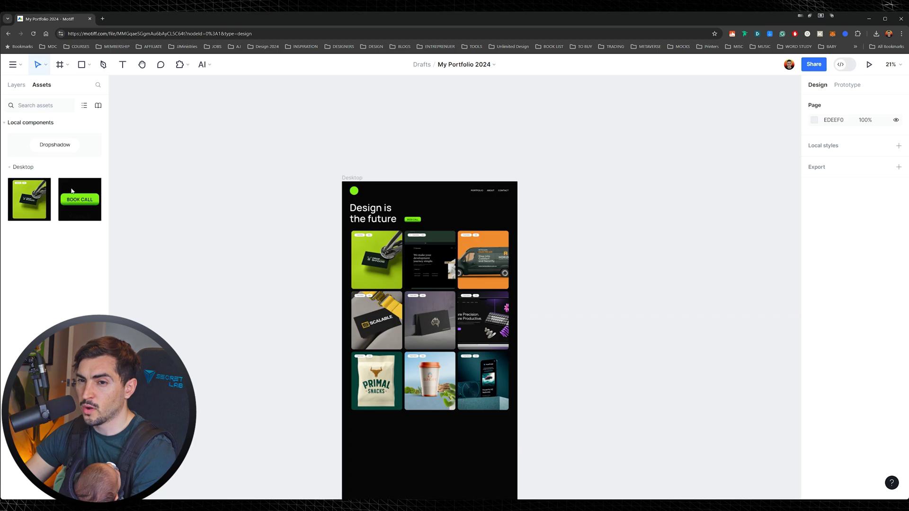
Place instances of the BOOK CALL button, the project card and the Dropshadow tag on the canvas beside the Desktop frame.
{"action": "left_click_drag", "start_coordinate": [75, 201], "coordinate": [204, 189]}
{"action": "left_click_drag", "start_coordinate": [29, 199], "coordinate": [194, 215]}
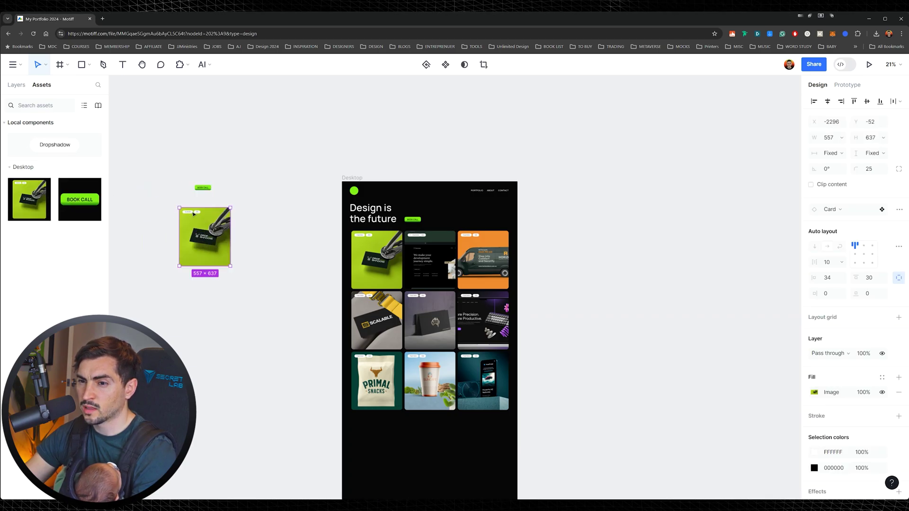
{"action": "left_click_drag", "start_coordinate": [43, 150], "coordinate": [204, 151]}
{"action": "left_click", "coordinate": [179, 150]}
{"action": "scroll", "coordinate": [173, 149], "scroll_direction": "up", "scroll_amount": 3}
Arrange the BOOK CALL button and Dropshadow tag instances side by side above the card instance.
{"action": "left_click_drag", "start_coordinate": [292, 135], "coordinate": [224, 249]}
{"action": "left_click", "coordinate": [252, 189]}
{"action": "left_click", "coordinate": [253, 242]}
{"action": "left_click_drag", "start_coordinate": [274, 228], "coordinate": [257, 246]}
{"action": "left_click", "coordinate": [261, 253]}
{"action": "scroll", "coordinate": [261, 251], "scroll_direction": "up", "scroll_amount": 1}
{"action": "scroll", "coordinate": [261, 252], "scroll_direction": "up", "scroll_amount": 1}
Try adding a second Dropshadow tag instance beside the first, and undo the latest canvas changes.
{"action": "key", "text": "ctrl+v"}
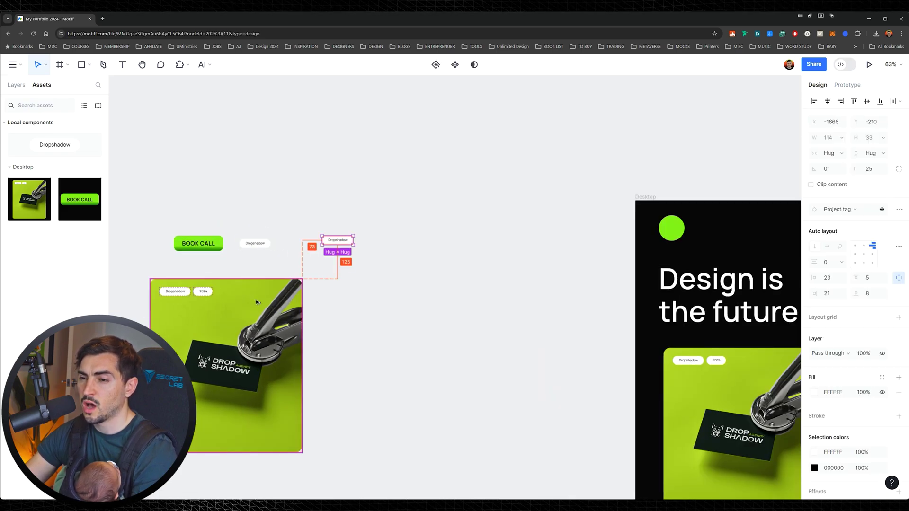
{"action": "left_click_drag", "start_coordinate": [257, 301], "coordinate": [385, 318]}
{"action": "left_click_drag", "start_coordinate": [197, 251], "coordinate": [301, 191]}
{"action": "key", "text": "ctrl+z"}
{"action": "key", "text": "ctrl+z"}
{"action": "key", "text": "ctrl+z"}
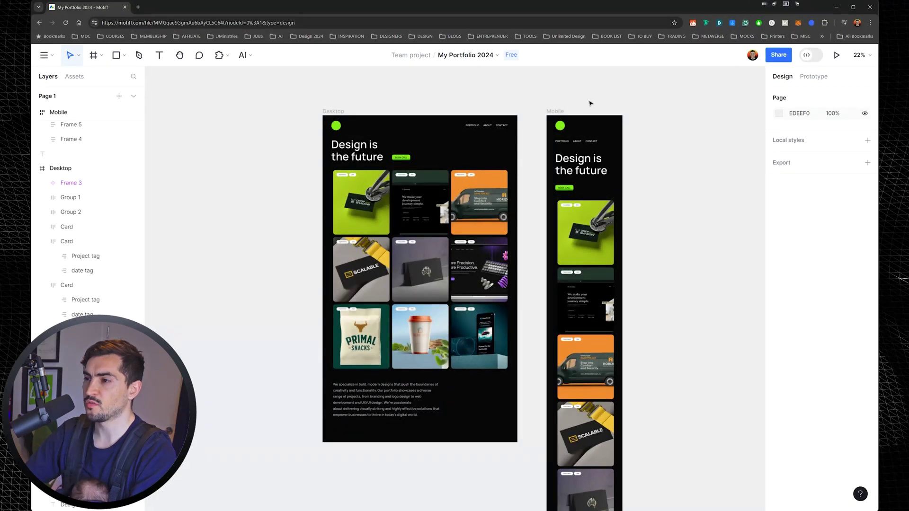
Examine the Mobile frame beside the Desktop frame, from its header and headline down through the stacked project cards.
{"action": "scroll", "coordinate": [590, 103], "scroll_direction": "up", "scroll_amount": 2}
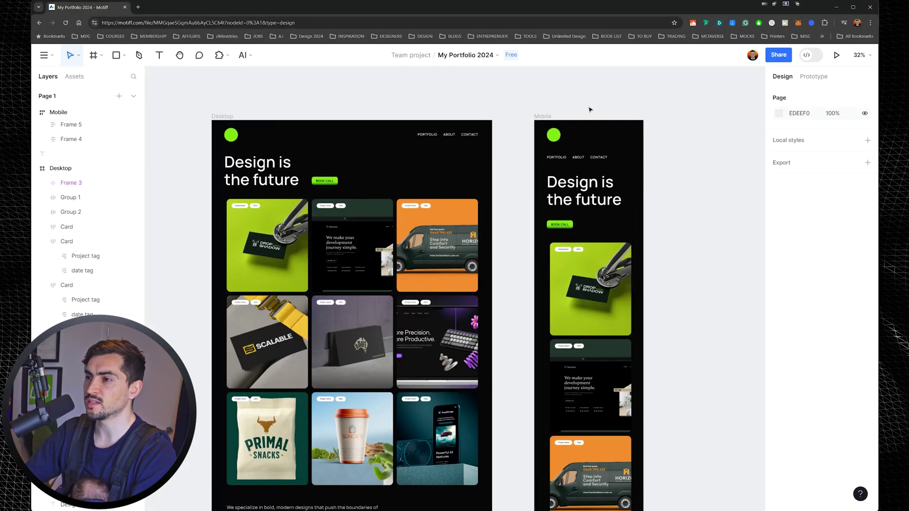
{"action": "scroll", "coordinate": [672, 142], "scroll_direction": "up", "scroll_amount": 3}
{"action": "scroll", "coordinate": [616, 213], "scroll_direction": "right", "scroll_amount": 2}
{"action": "left_click", "coordinate": [505, 163]}
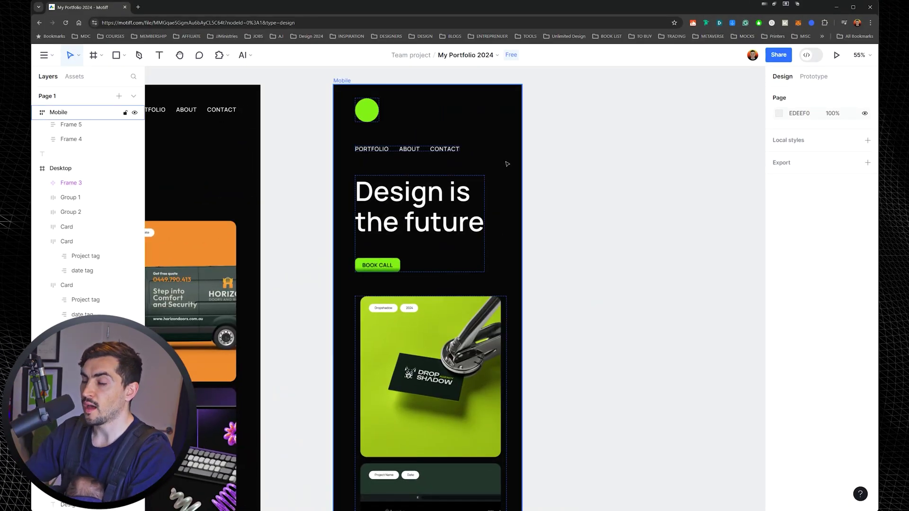
{"action": "scroll", "coordinate": [592, 207], "scroll_direction": "down", "scroll_amount": 10}
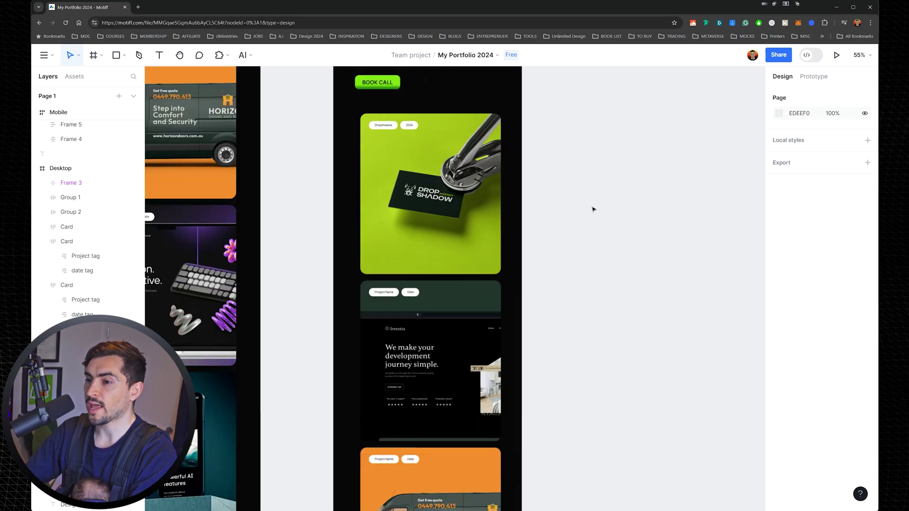
{"action": "scroll", "coordinate": [496, 236], "scroll_direction": "down", "scroll_amount": 15}
{"action": "scroll", "coordinate": [569, 193], "scroll_direction": "down", "scroll_amount": 5}
{"action": "left_click_drag", "start_coordinate": [580, 144], "coordinate": [520, 367]}
{"action": "left_click_drag", "start_coordinate": [555, 218], "coordinate": [518, 380]}
{"action": "left_click_drag", "start_coordinate": [558, 168], "coordinate": [615, 335]}
{"action": "scroll", "coordinate": [552, 173], "scroll_direction": "up", "scroll_amount": 3}
{"action": "left_click_drag", "start_coordinate": [638, 254], "coordinate": [553, 223]}
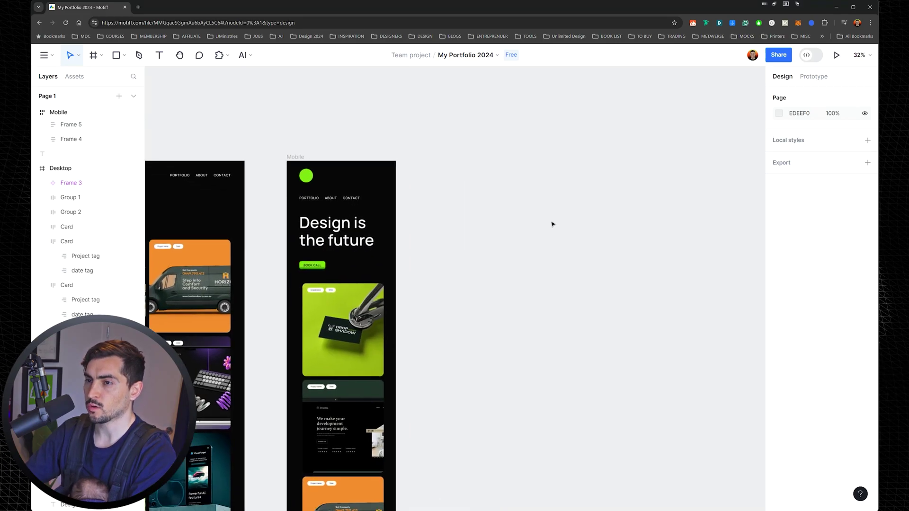
Open AI Generates UI and position its prompt window over an empty canvas area beyond the Mobile frame.
{"action": "left_click", "coordinate": [252, 56]}
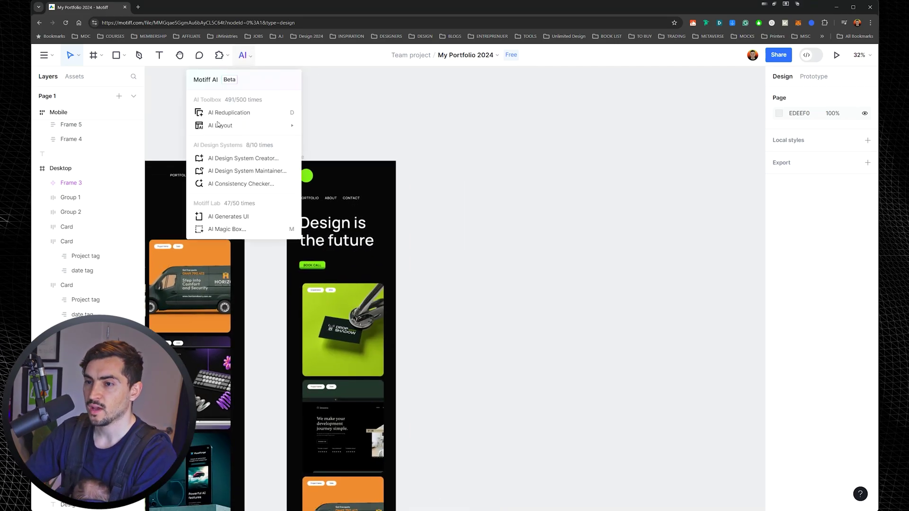
{"action": "left_click", "coordinate": [213, 217]}
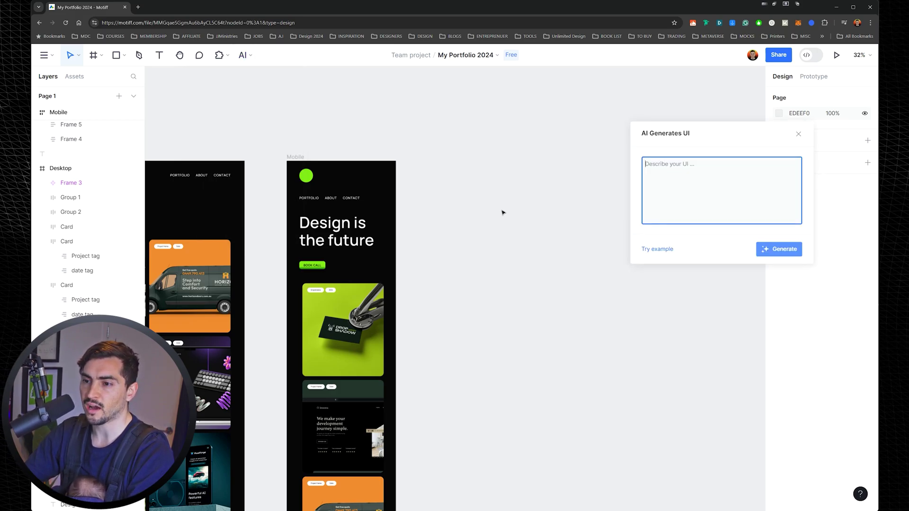
{"action": "left_click_drag", "start_coordinate": [707, 135], "coordinate": [552, 143]}
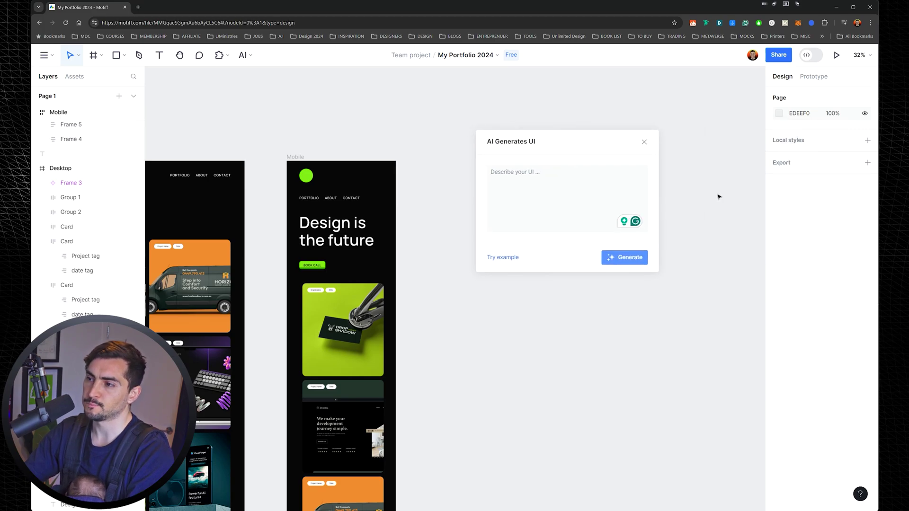
{"action": "scroll", "coordinate": [720, 197], "scroll_direction": "up", "scroll_amount": 2}
{"action": "left_click_drag", "start_coordinate": [422, 176], "coordinate": [300, 163]}
{"action": "left_click_drag", "start_coordinate": [534, 149], "coordinate": [453, 145]}
{"action": "left_click", "coordinate": [454, 171]}
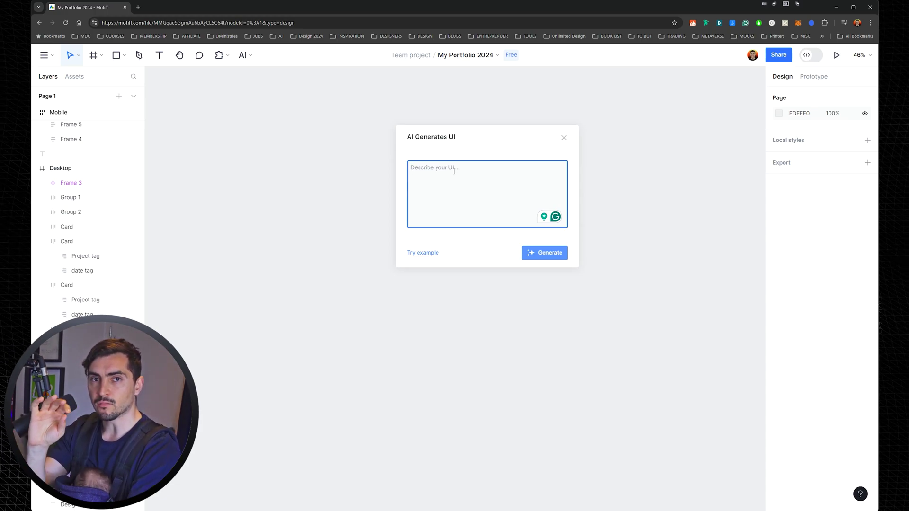
Describe a portfolio website with a light background showcasing brand design work, listing Hero image, Case studies and Services as its sections.
{"action": "type", "text": "A portfolio website with a light background, showcasing brand design work."}
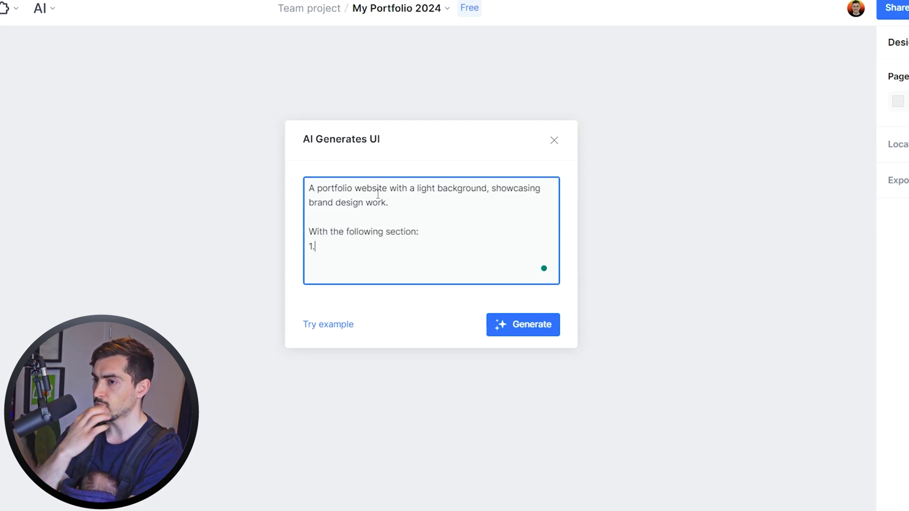
{"action": "type", "text": "studies"}
{"action": "key", "text": "Return"}
{"action": "type", "text": "3."}
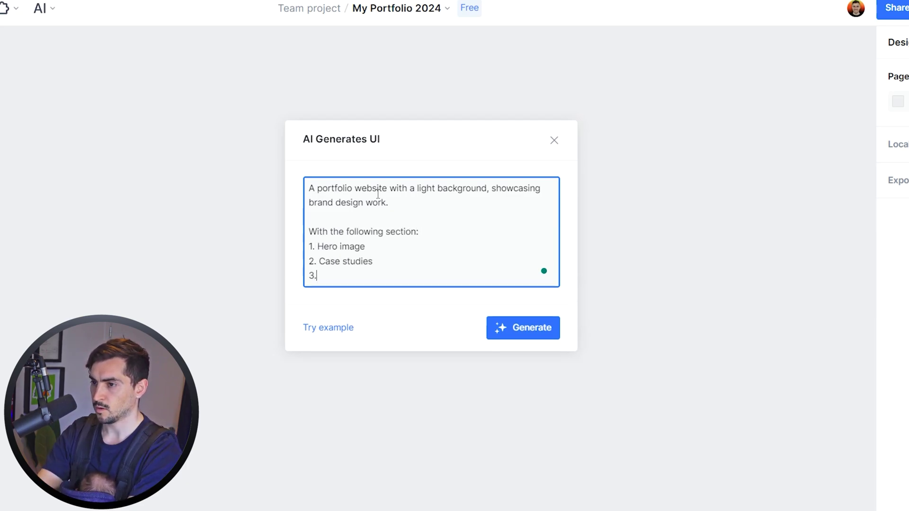
{"action": "type", "text": " Services"}
{"action": "key", "text": "Return"}
Add an About section describing the designer, FAQ and A Footer to the prompt, call the website sleek, and generate the UI.
{"action": "type", "text": "4. About d"}
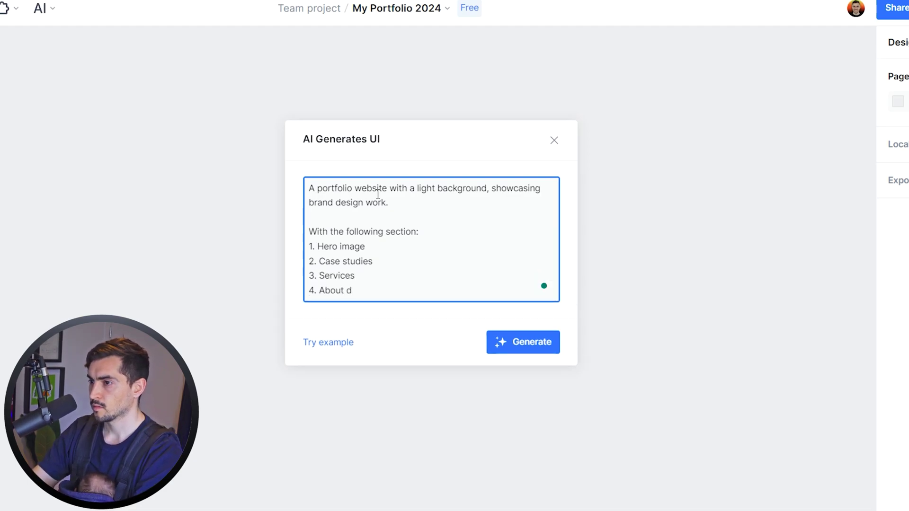
{"action": "type", "text": "signer"}
{"action": "key", "text": "Return"}
{"action": "type", "text": "5. FA"}
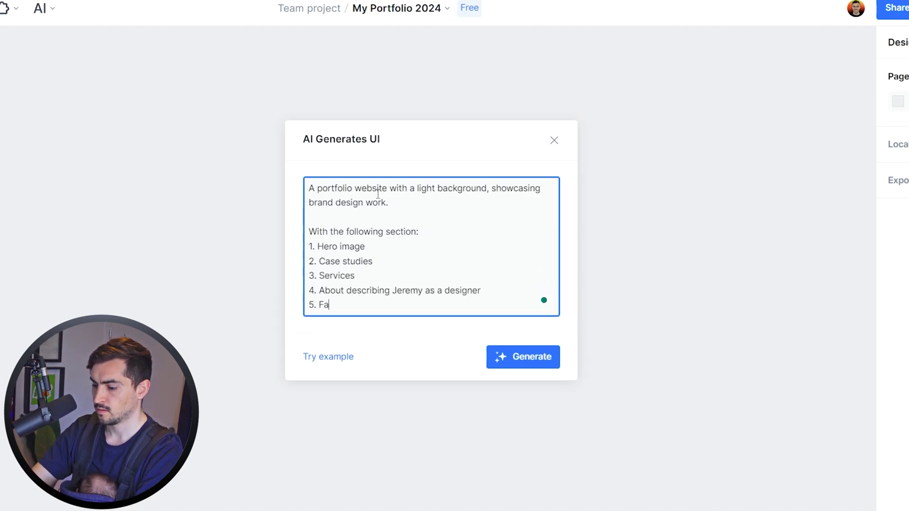
{"action": "type", "text": "Q"}
{"action": "key", "text": "Return"}
{"action": "type", "text": "6. A Footer"}
{"action": "key", "text": "Return"}
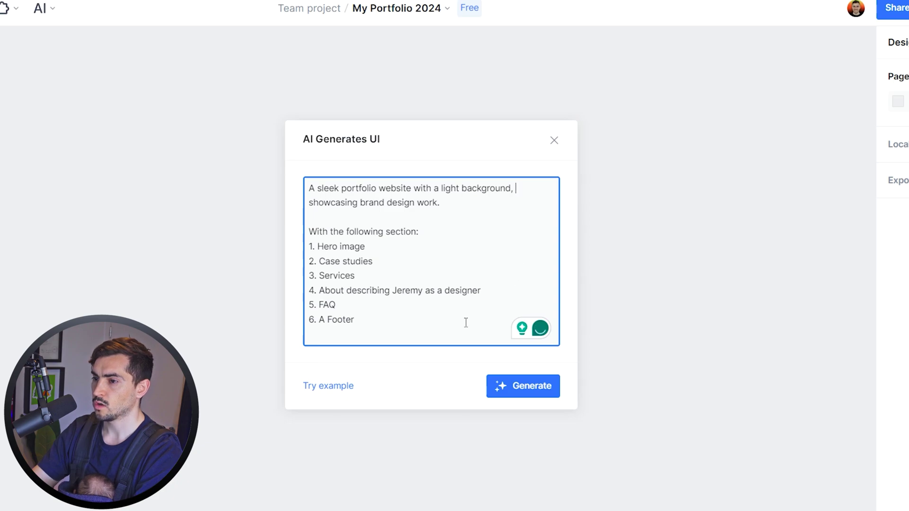
{"action": "left_click", "coordinate": [527, 393]}
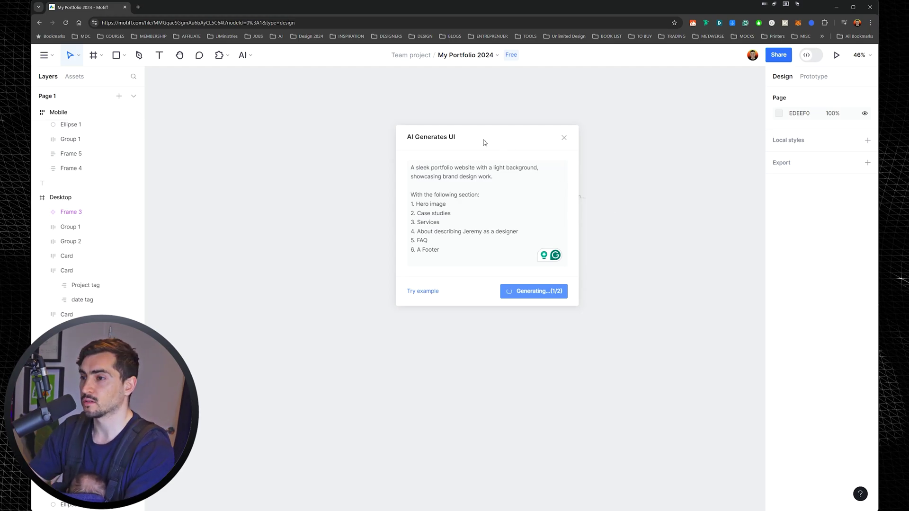
Move the AI Generates UI window off the generated screens and close it.
{"action": "left_click_drag", "start_coordinate": [518, 138], "coordinate": [337, 180]}
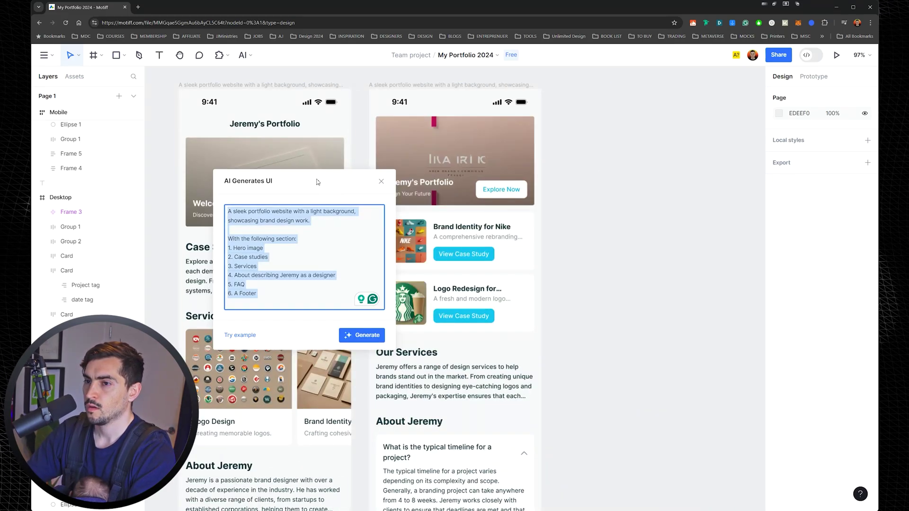
{"action": "left_click_drag", "start_coordinate": [324, 189], "coordinate": [638, 143]}
{"action": "left_click", "coordinate": [696, 137]}
{"action": "left_click_drag", "start_coordinate": [341, 71], "coordinate": [473, 113]}
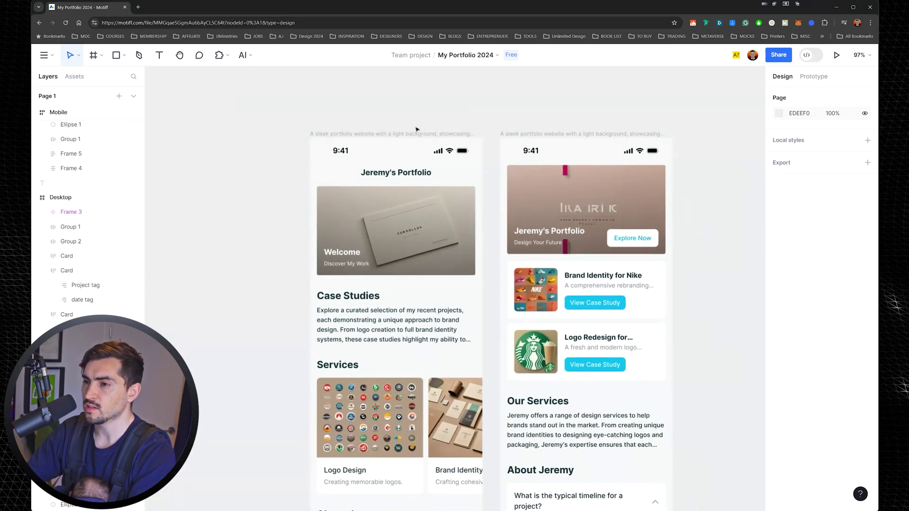
Examine the first generated mobile screen from its header image through Services, About and FAQ down to the contact section and footer.
{"action": "left_click", "coordinate": [411, 134]}
{"action": "left_click", "coordinate": [560, 134], "text": "shift"}
{"action": "scroll", "coordinate": [399, 136], "scroll_direction": "down", "scroll_amount": 2}
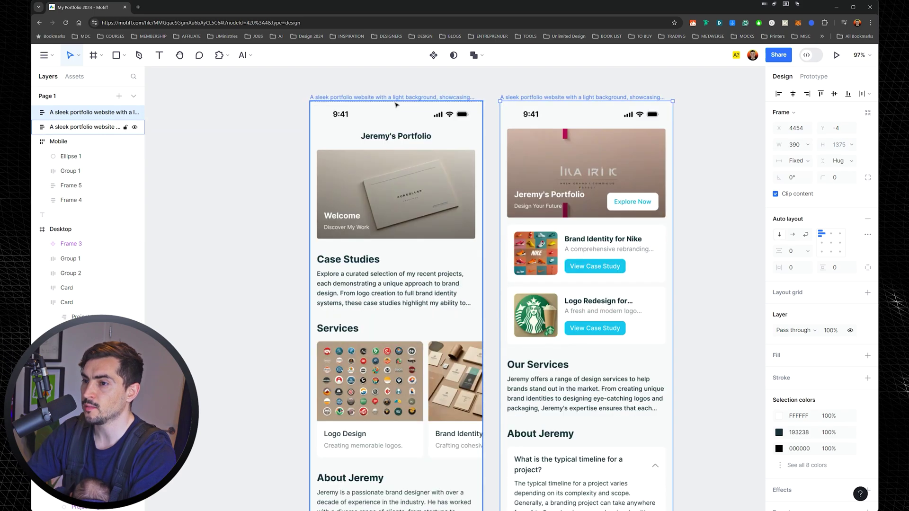
{"action": "scroll", "coordinate": [397, 105], "scroll_direction": "up", "scroll_amount": 5, "text": "ctrl"}
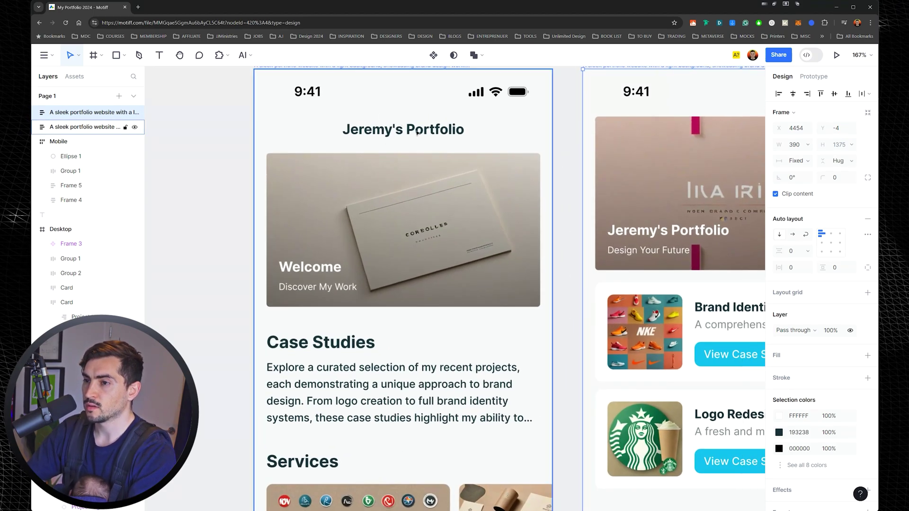
{"action": "scroll", "coordinate": [431, 139], "scroll_direction": "up", "scroll_amount": 8, "text": "ctrl"}
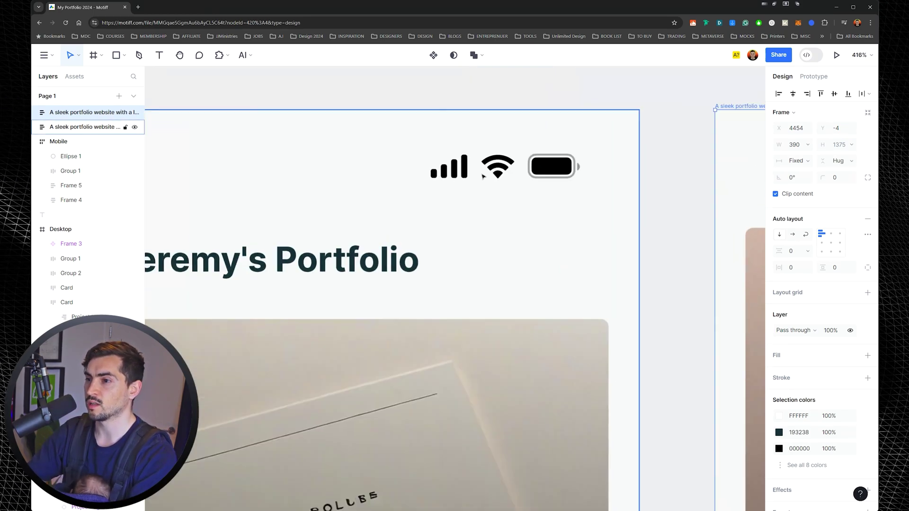
{"action": "scroll", "coordinate": [542, 168], "scroll_direction": "down", "scroll_amount": 8, "text": "ctrl"}
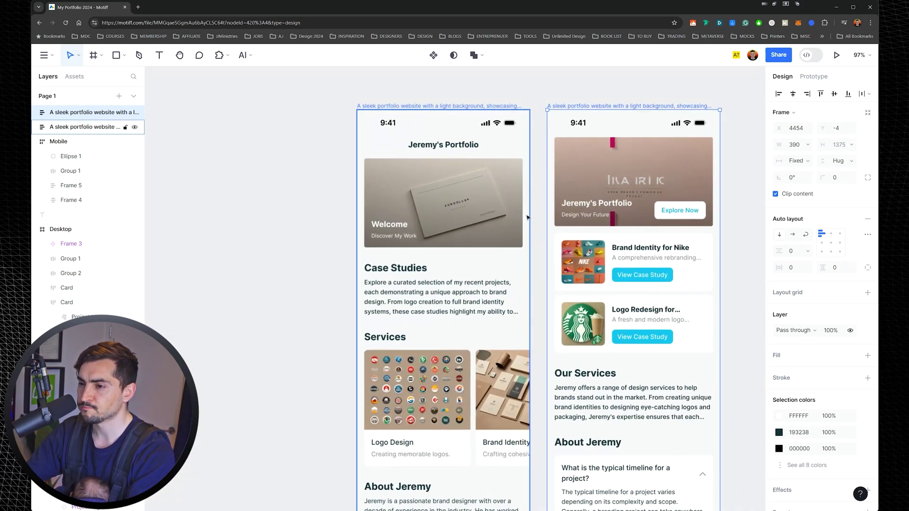
{"action": "scroll", "coordinate": [510, 219], "scroll_direction": "down", "scroll_amount": 5}
{"action": "scroll", "coordinate": [437, 271], "scroll_direction": "up", "scroll_amount": 5, "text": "ctrl"}
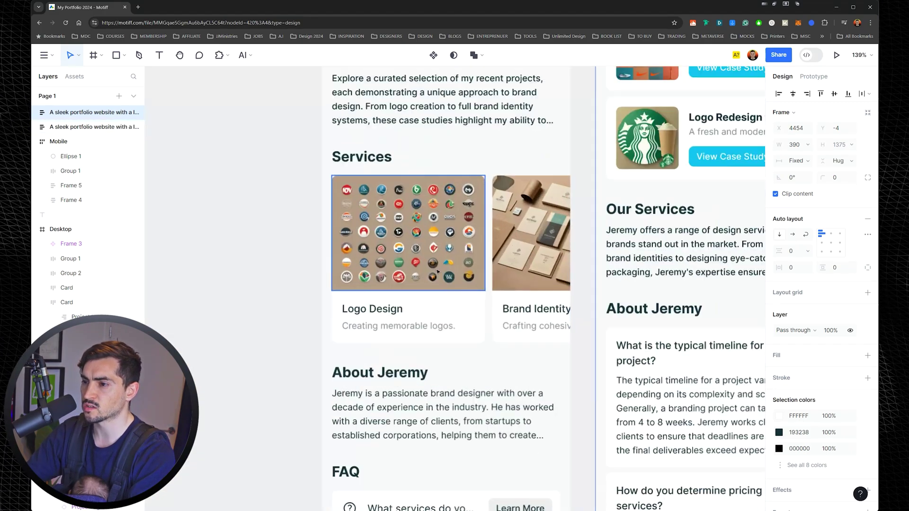
{"action": "scroll", "coordinate": [416, 279], "scroll_direction": "down", "scroll_amount": 1}
{"action": "scroll", "coordinate": [416, 279], "scroll_direction": "right", "scroll_amount": 1}
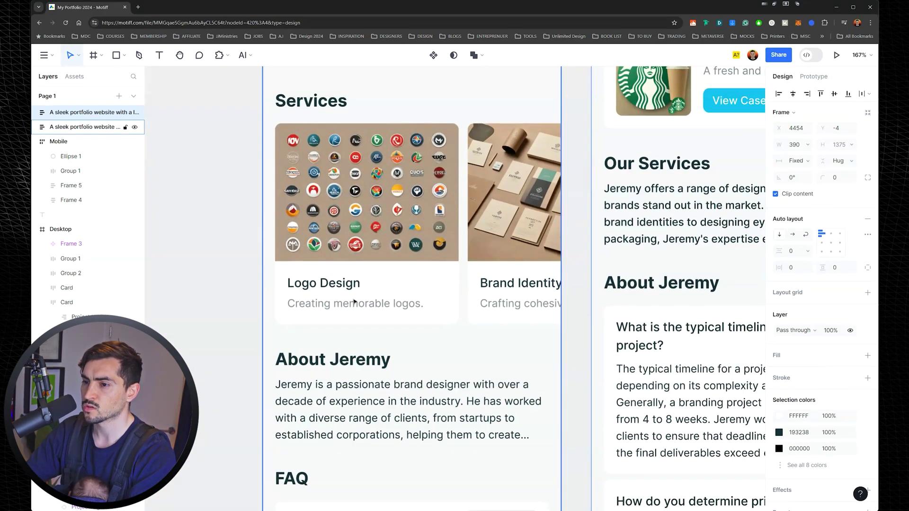
{"action": "scroll", "coordinate": [346, 210], "scroll_direction": "up", "scroll_amount": 2, "text": "ctrl"}
{"action": "scroll", "coordinate": [346, 210], "scroll_direction": "down", "scroll_amount": 8, "text": "ctrl"}
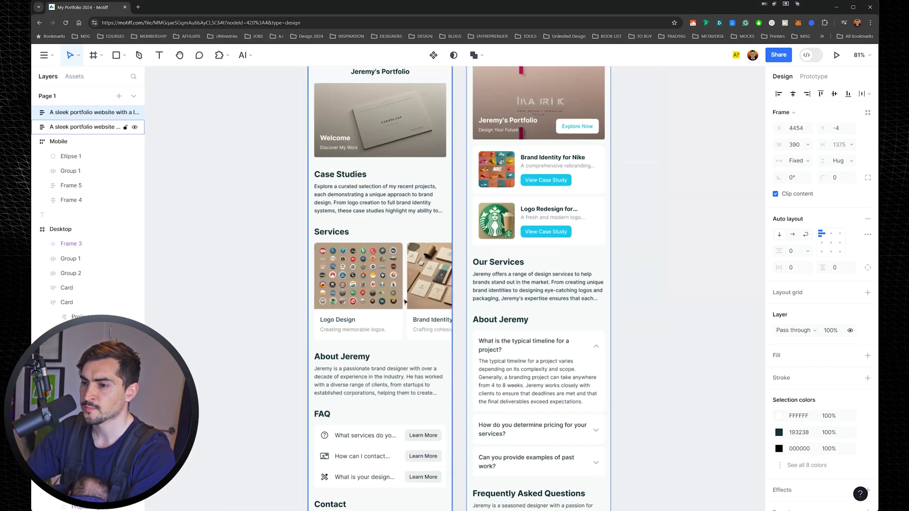
{"action": "scroll", "coordinate": [402, 209], "scroll_direction": "down", "scroll_amount": 5}
{"action": "scroll", "coordinate": [425, 207], "scroll_direction": "up", "scroll_amount": 3, "text": "ctrl"}
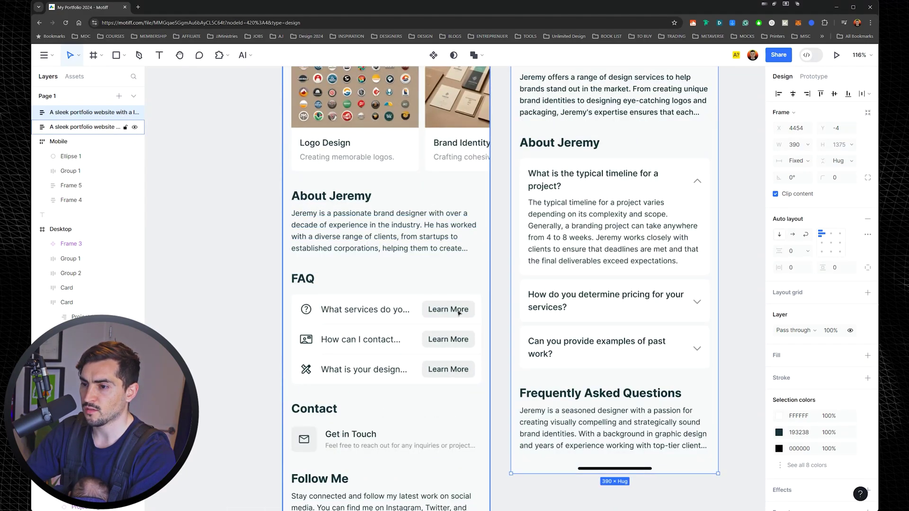
{"action": "scroll", "coordinate": [458, 312], "scroll_direction": "down", "scroll_amount": 5}
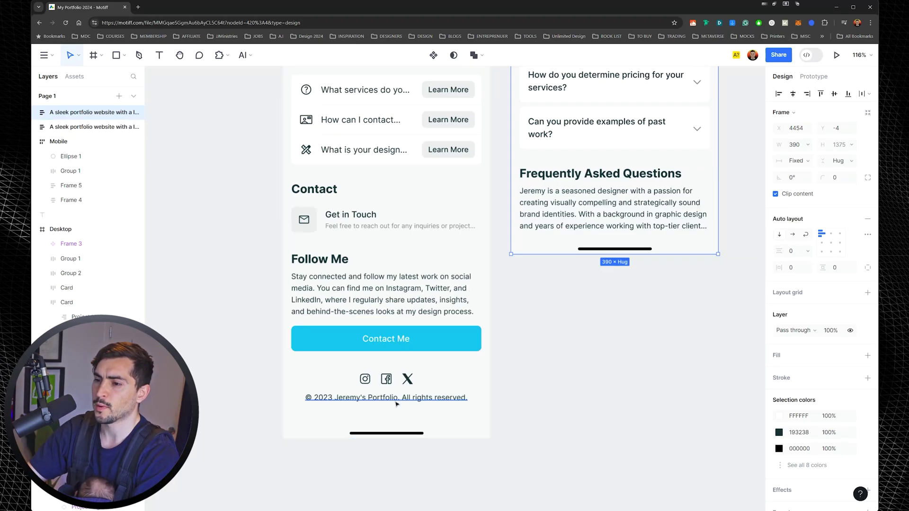
{"action": "scroll", "coordinate": [386, 379], "scroll_direction": "up", "scroll_amount": 3, "text": "ctrl"}
{"action": "scroll", "coordinate": [408, 370], "scroll_direction": "down", "scroll_amount": 5, "text": "ctrl"}
{"action": "scroll", "coordinate": [407, 371], "scroll_direction": "down", "scroll_amount": 4, "text": "ctrl"}
{"action": "scroll", "coordinate": [499, 311], "scroll_direction": "up", "scroll_amount": 3}
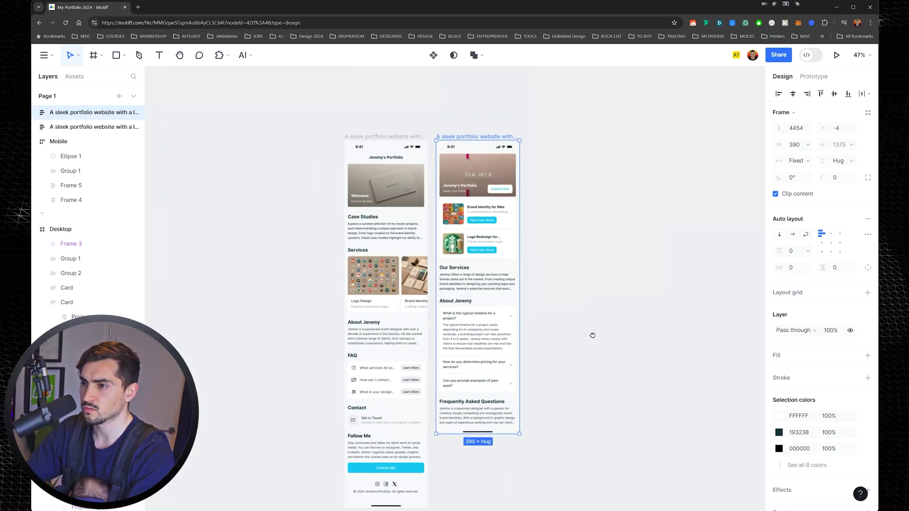
Examine the second generated screen's hero image and the Nike and Starbucks case study cards.
{"action": "left_click", "coordinate": [620, 328]}
{"action": "scroll", "coordinate": [622, 327], "scroll_direction": "up", "scroll_amount": 1, "text": "ctrl"}
{"action": "scroll", "coordinate": [537, 113], "scroll_direction": "up", "scroll_amount": 3}
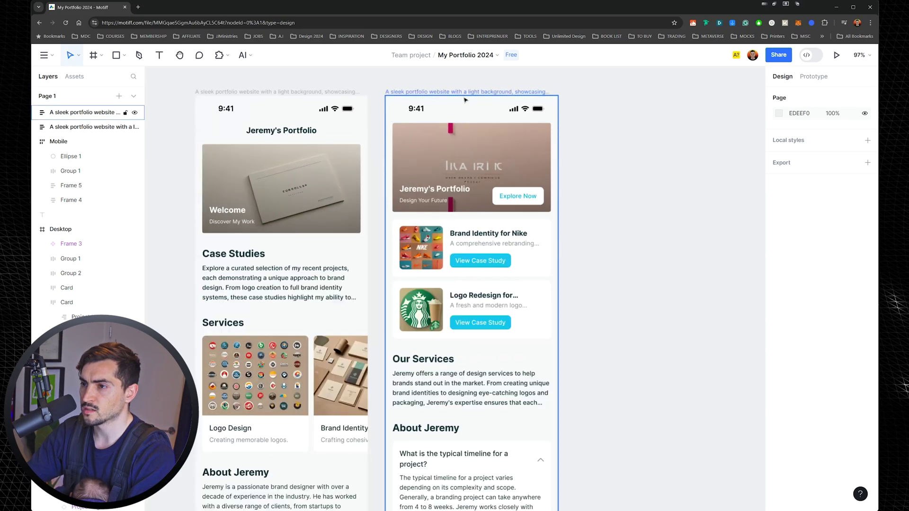
{"action": "left_click", "coordinate": [466, 94]}
{"action": "left_click", "coordinate": [620, 229]}
{"action": "left_click", "coordinate": [516, 127]}
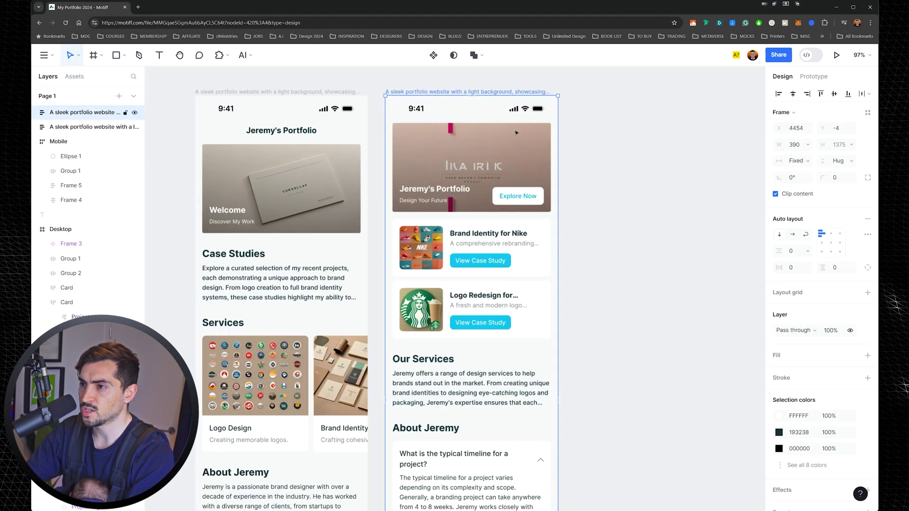
{"action": "scroll", "coordinate": [516, 127], "scroll_direction": "up", "scroll_amount": 2, "text": "ctrl"}
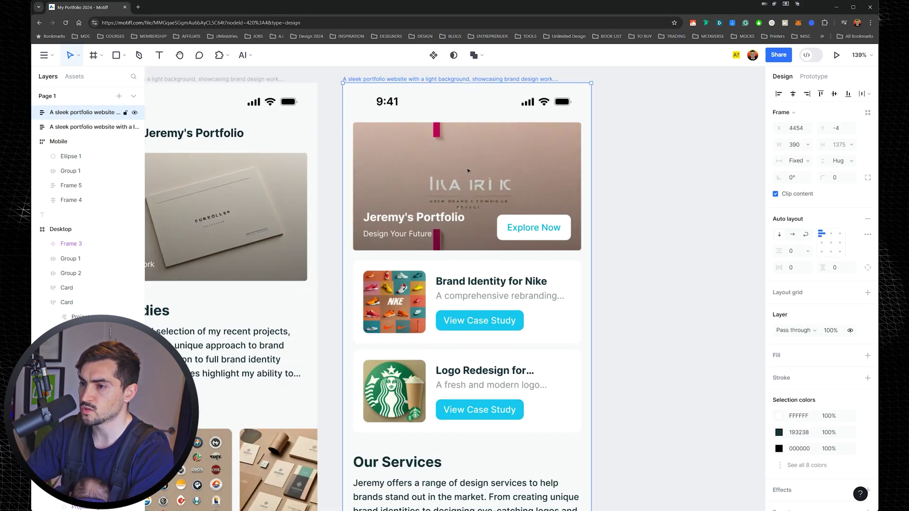
{"action": "scroll", "coordinate": [469, 214], "scroll_direction": "down", "scroll_amount": 1}
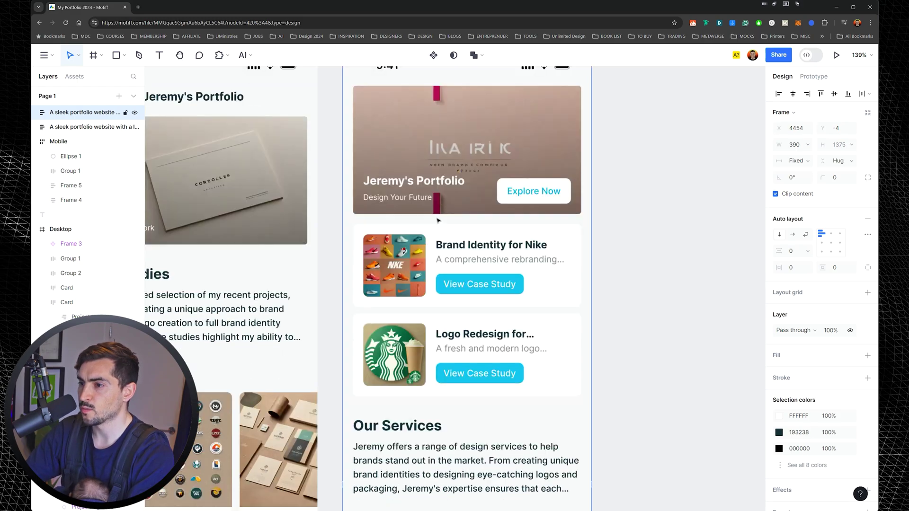
{"action": "scroll", "coordinate": [459, 228], "scroll_direction": "up", "scroll_amount": 3}
{"action": "scroll", "coordinate": [462, 234], "scroll_direction": "up", "scroll_amount": 2, "text": "ctrl"}
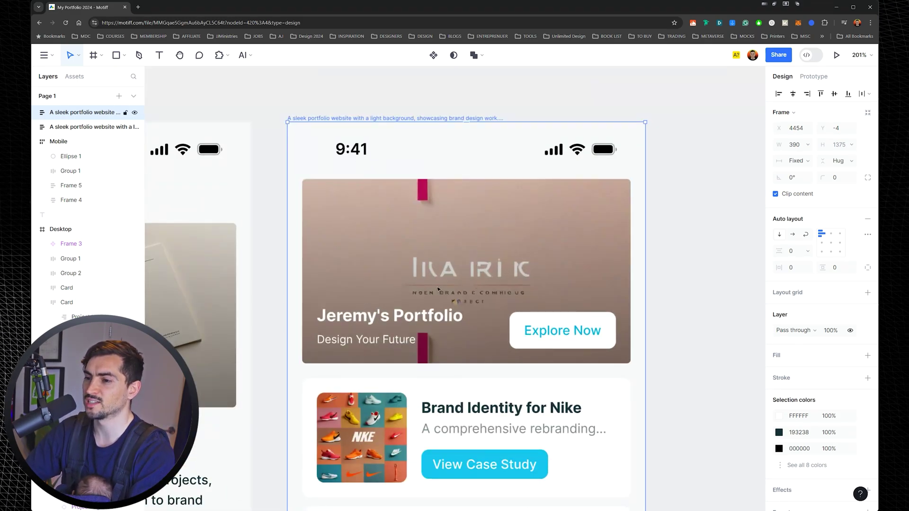
{"action": "scroll", "coordinate": [448, 285], "scroll_direction": "down", "scroll_amount": 2}
{"action": "left_click", "coordinate": [496, 177]}
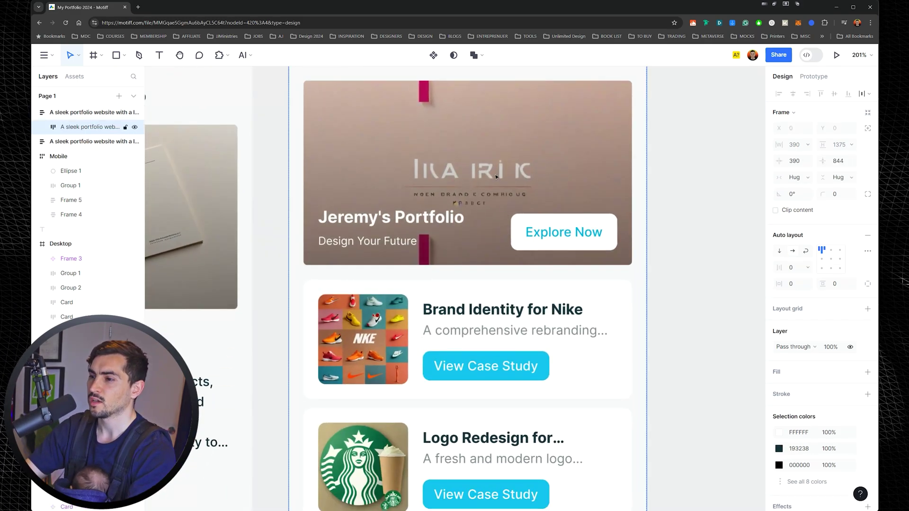
{"action": "double_click", "coordinate": [496, 177]}
{"action": "scroll", "coordinate": [546, 263], "scroll_direction": "down", "scroll_amount": 2}
{"action": "left_click", "coordinate": [682, 243]}
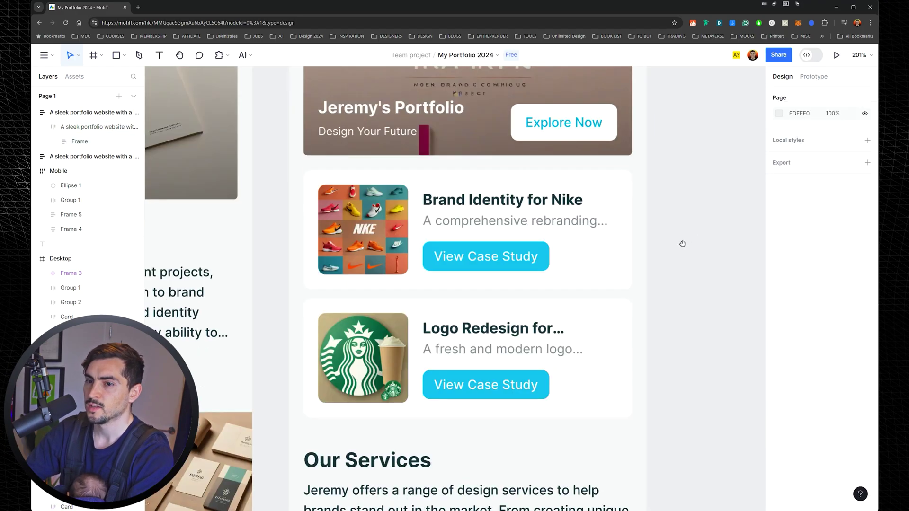
{"action": "left_click_drag", "start_coordinate": [636, 231], "coordinate": [626, 253]}
{"action": "scroll", "coordinate": [493, 248], "scroll_direction": "down", "scroll_amount": 1}
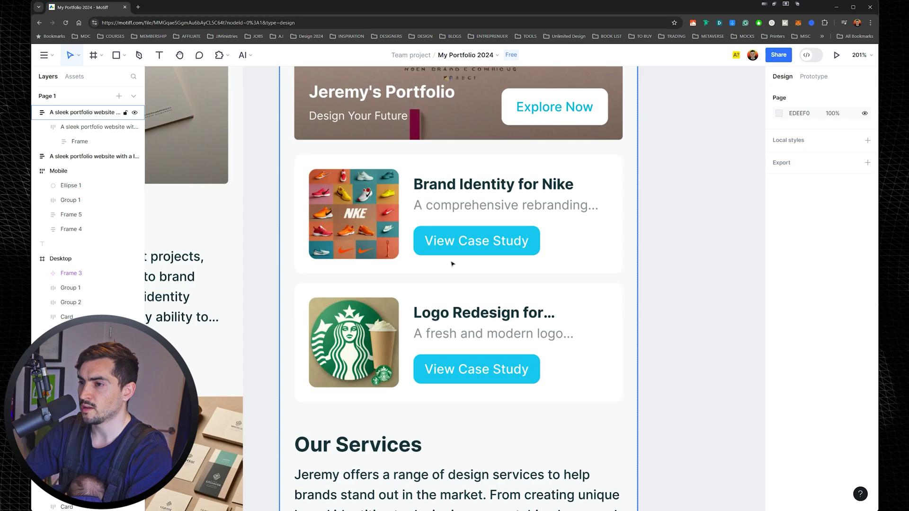
Examine the second screen's services, About and FAQ sections and compare both generated screens side by side.
{"action": "scroll", "coordinate": [452, 263], "scroll_direction": "down", "scroll_amount": 4}
{"action": "scroll", "coordinate": [478, 213], "scroll_direction": "down", "scroll_amount": 7}
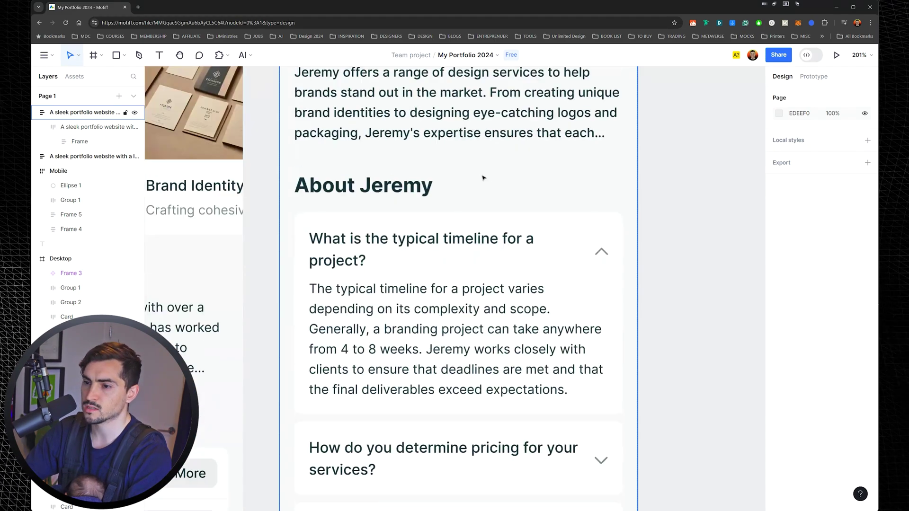
{"action": "scroll", "coordinate": [484, 178], "scroll_direction": "down", "scroll_amount": 7}
{"action": "scroll", "coordinate": [497, 202], "scroll_direction": "up", "scroll_amount": 3}
{"action": "scroll", "coordinate": [505, 211], "scroll_direction": "down", "scroll_amount": 5}
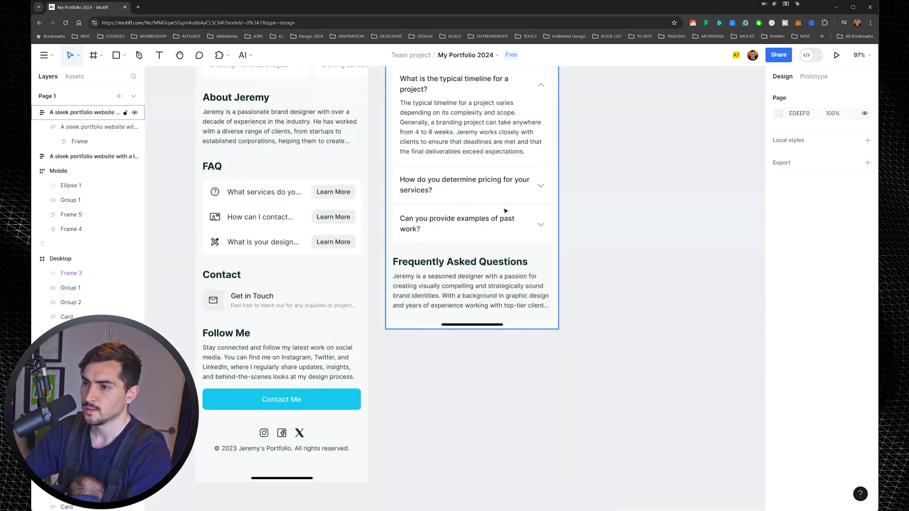
{"action": "scroll", "coordinate": [473, 296], "scroll_direction": "down", "scroll_amount": 8}
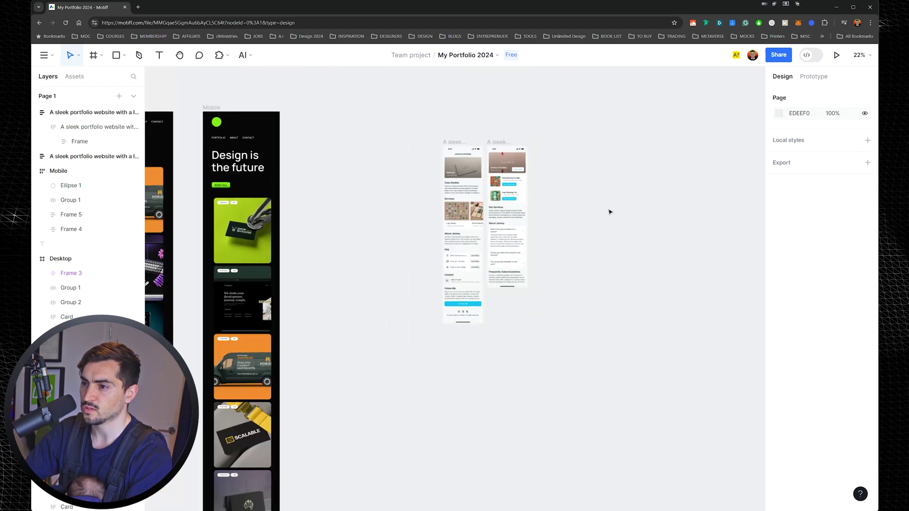
{"action": "scroll", "coordinate": [563, 260], "scroll_direction": "up", "scroll_amount": 4}
{"action": "left_click_drag", "start_coordinate": [548, 256], "coordinate": [577, 280]}
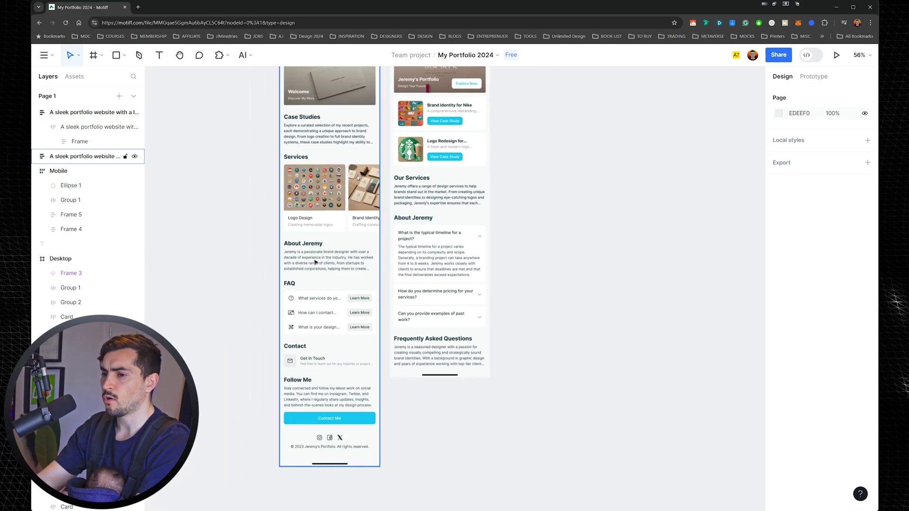
{"action": "scroll", "coordinate": [428, 248], "scroll_direction": "up", "scroll_amount": 3}
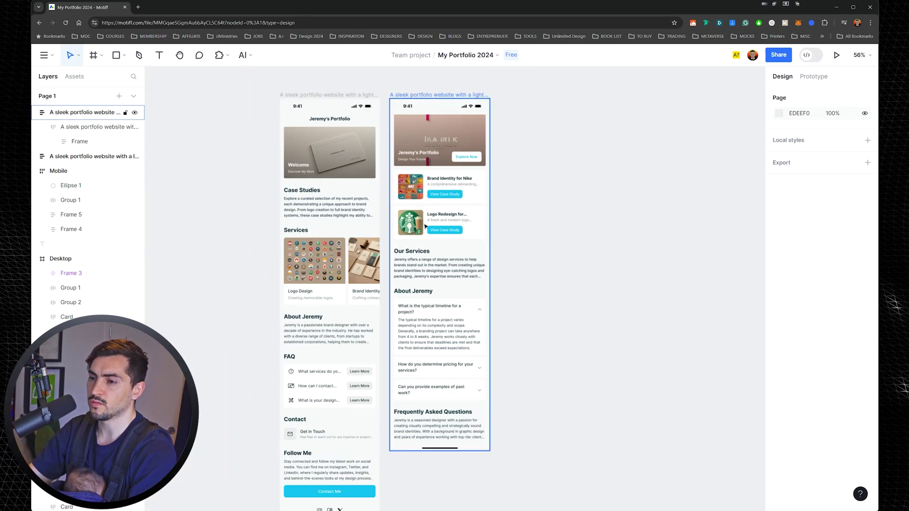
Add a solid white fill (FFFFFF) to the second generated screen's frame.
{"action": "left_click", "coordinate": [432, 96]}
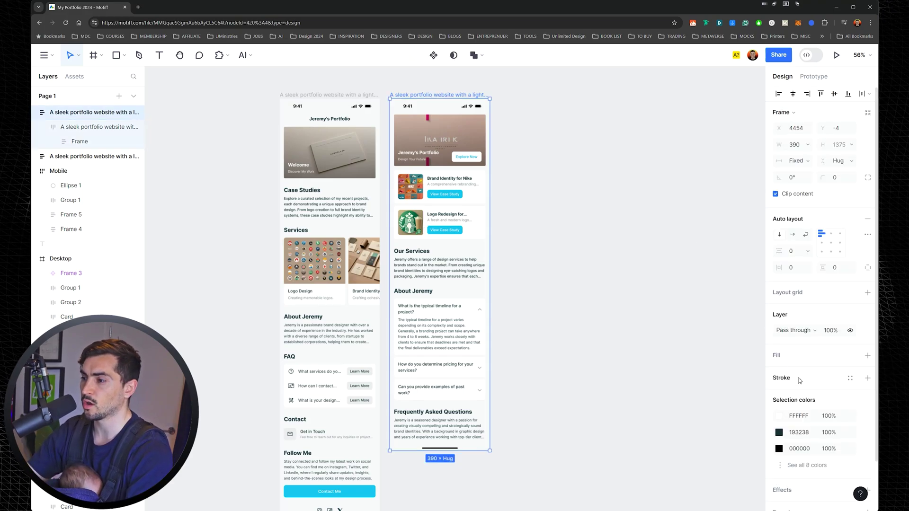
{"action": "scroll", "coordinate": [799, 384], "scroll_direction": "down", "scroll_amount": 1}
{"action": "left_click", "coordinate": [867, 319]}
{"action": "left_click", "coordinate": [779, 335]}
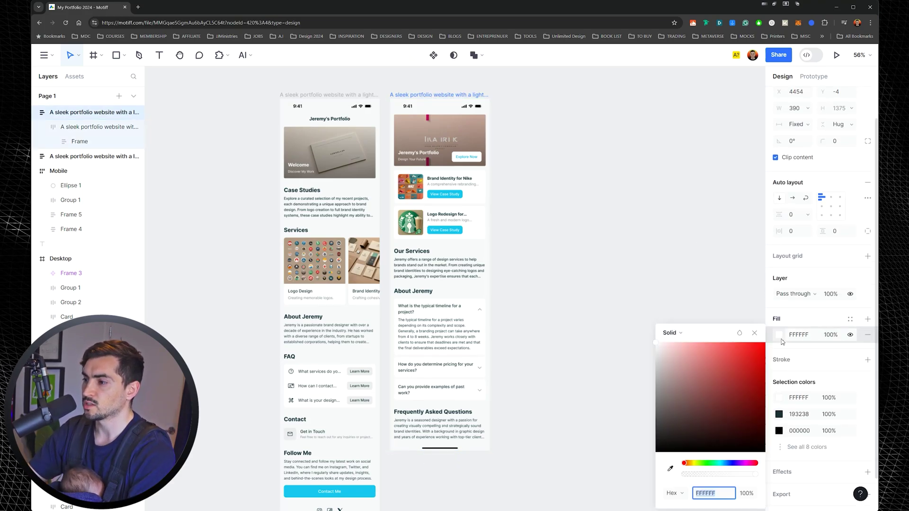
{"action": "left_click", "coordinate": [761, 358]}
{"action": "left_click", "coordinate": [758, 333]}
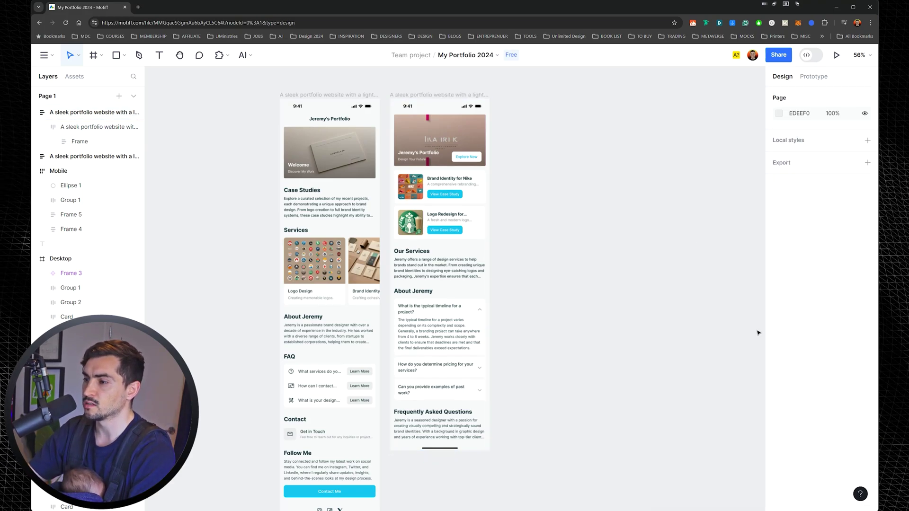
{"action": "left_click", "coordinate": [487, 252]}
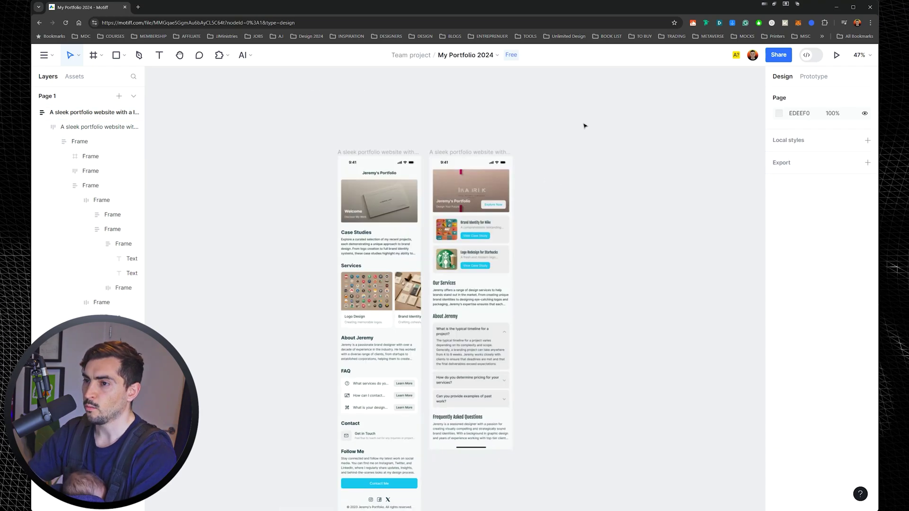
{"action": "left_click_drag", "start_coordinate": [584, 126], "coordinate": [322, 218]}
{"action": "left_click", "coordinate": [323, 218]}
{"action": "scroll", "coordinate": [459, 151], "scroll_direction": "up", "scroll_amount": 2}
{"action": "left_click", "coordinate": [253, 58]}
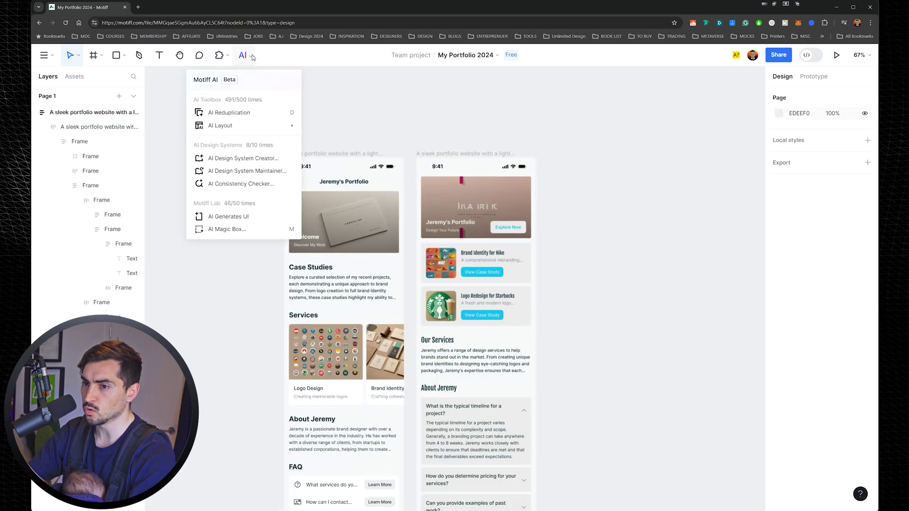
{"action": "left_click", "coordinate": [243, 159]}
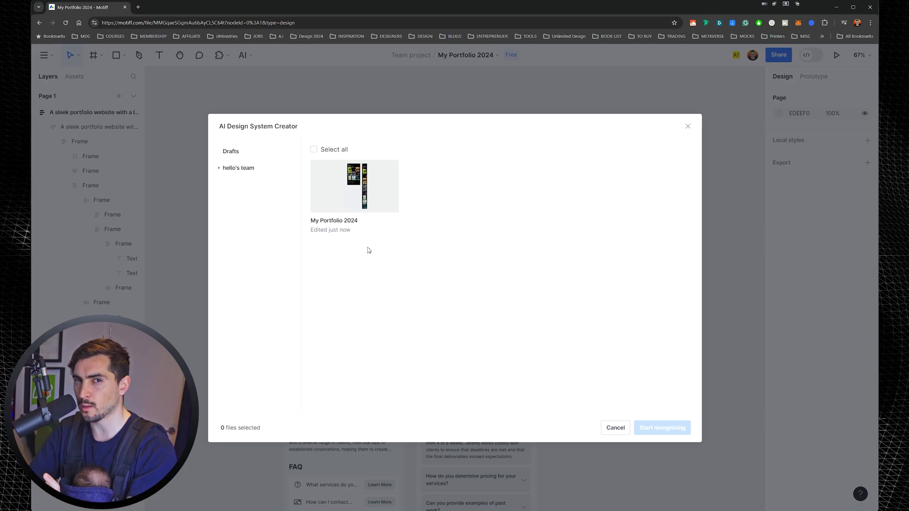
{"action": "mouse_move", "coordinate": [389, 209]}
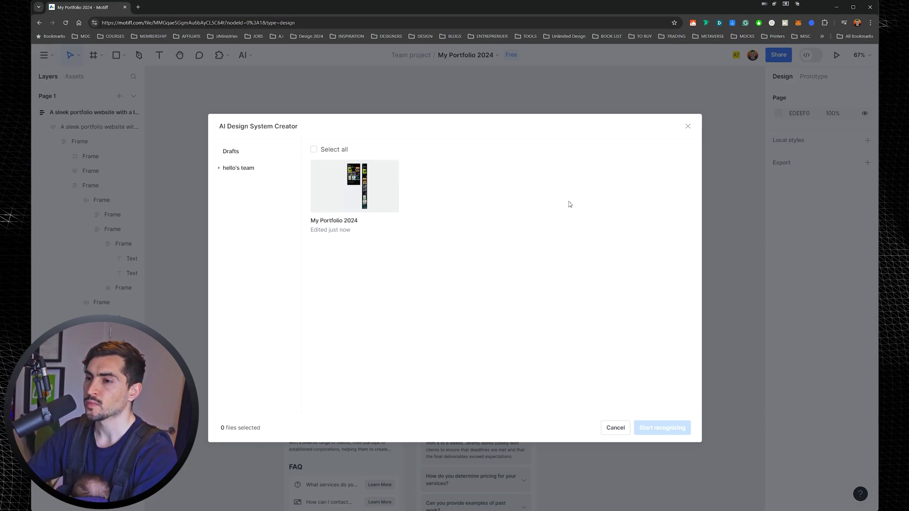
{"action": "left_click", "coordinate": [610, 431]}
Run the AI Design System Creator on the My Portfolio 2024 file from the team project.
{"action": "left_click", "coordinate": [480, 167]}
{"action": "scroll", "coordinate": [416, 267], "scroll_direction": "down", "scroll_amount": 5}
{"action": "scroll", "coordinate": [432, 279], "scroll_direction": "up", "scroll_amount": 4}
{"action": "scroll", "coordinate": [324, 233], "scroll_direction": "down", "scroll_amount": 5}
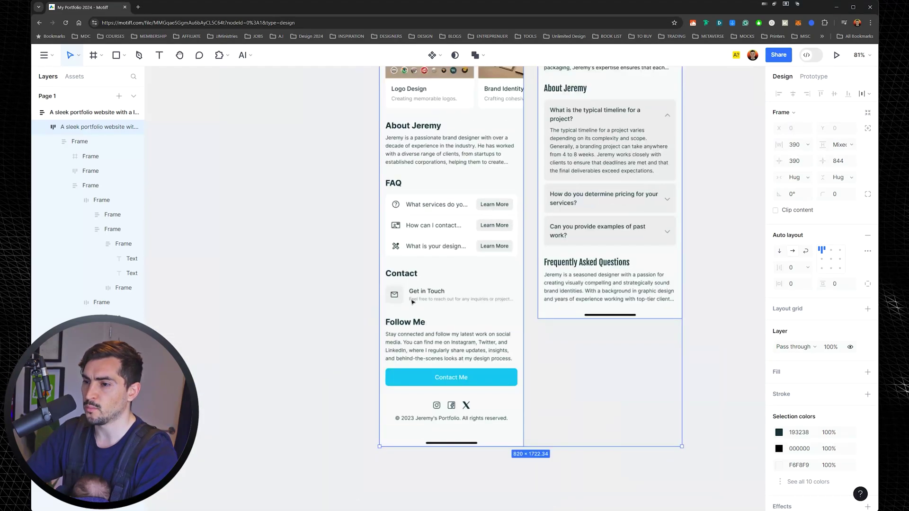
{"action": "scroll", "coordinate": [459, 346], "scroll_direction": "up", "scroll_amount": 6}
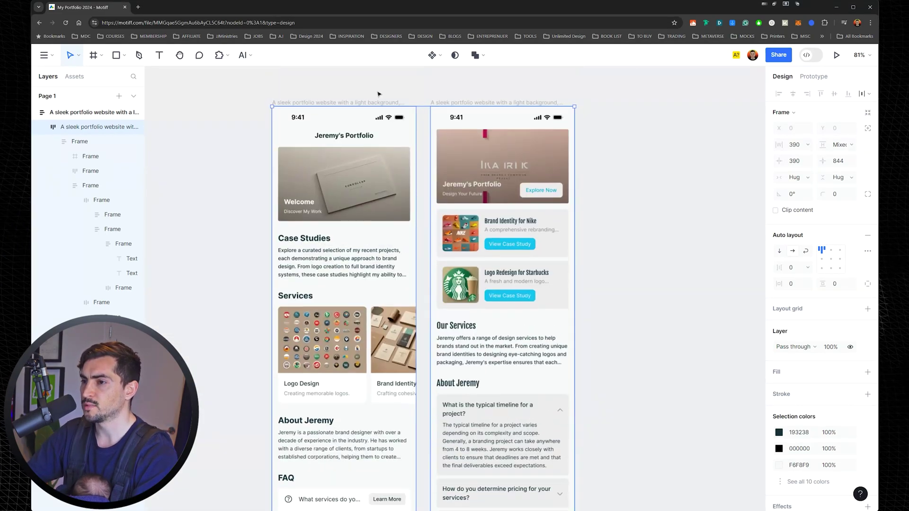
{"action": "scroll", "coordinate": [360, 81], "scroll_direction": "up", "scroll_amount": 1}
{"action": "left_click", "coordinate": [243, 55]}
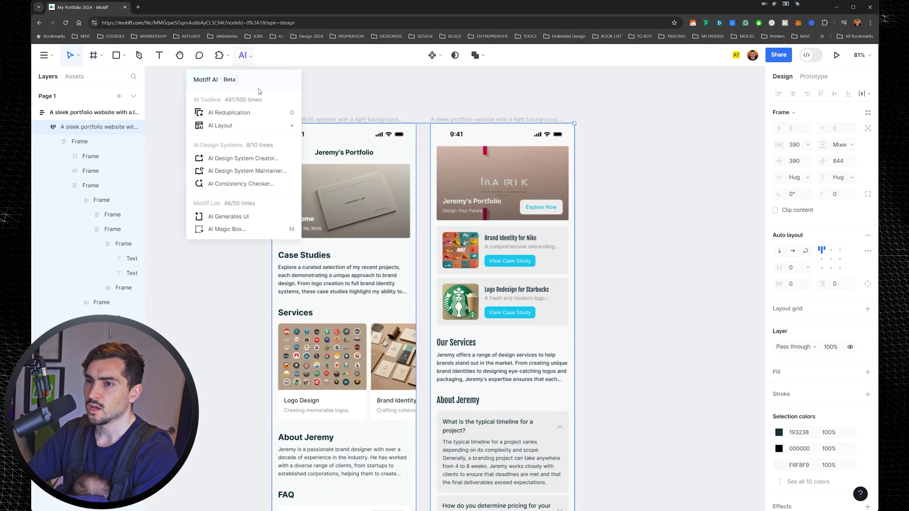
{"action": "left_click", "coordinate": [221, 159]}
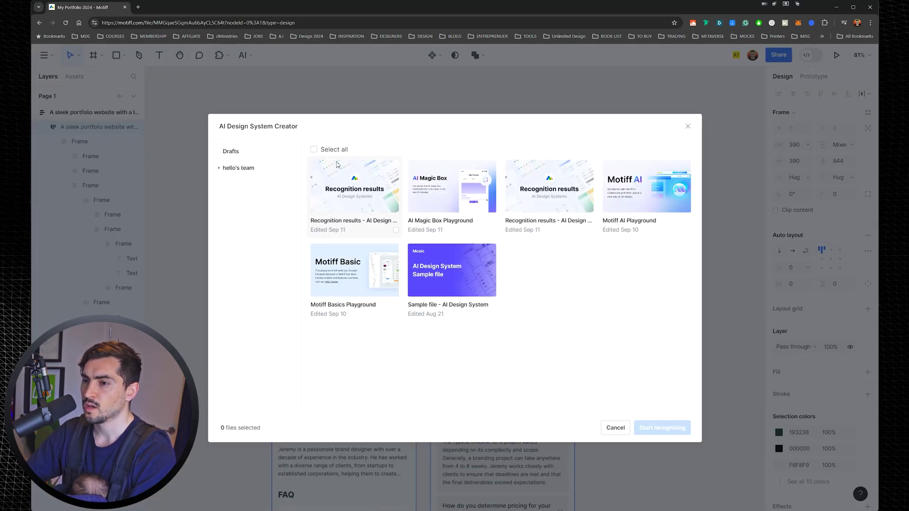
{"action": "left_click", "coordinate": [238, 168]}
{"action": "left_click", "coordinate": [251, 182]}
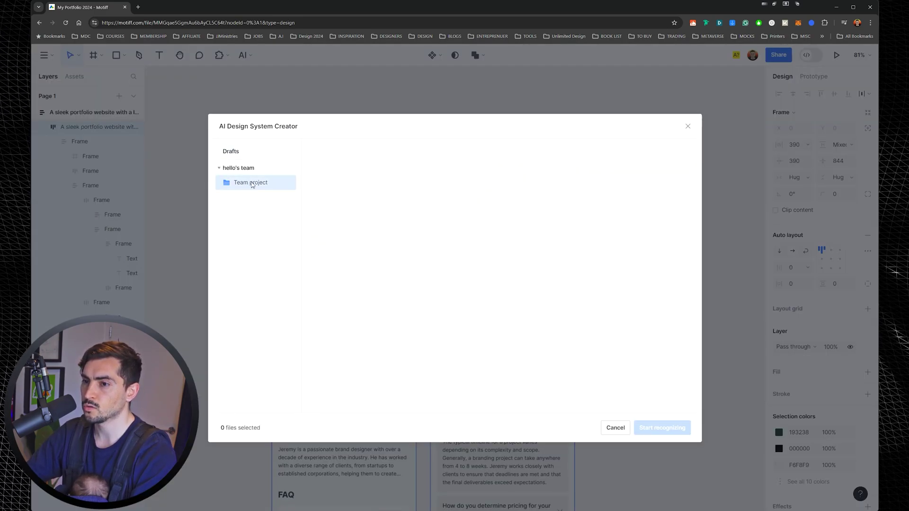
{"action": "left_click", "coordinate": [374, 218]}
{"action": "left_click", "coordinate": [662, 427]}
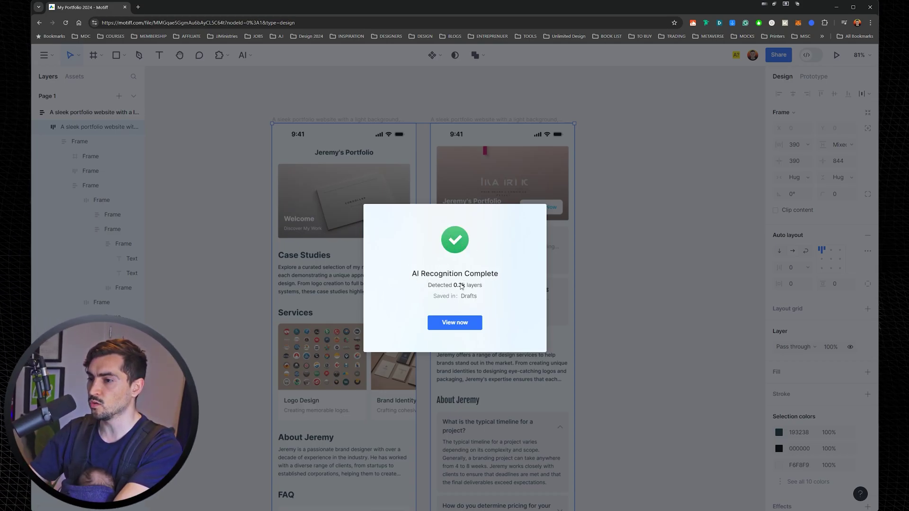
Open the AI recognition results and examine the Home page from the cover through Onboarding and Publish library to the AI Replaces Components extension.
{"action": "left_click", "coordinate": [455, 322]}
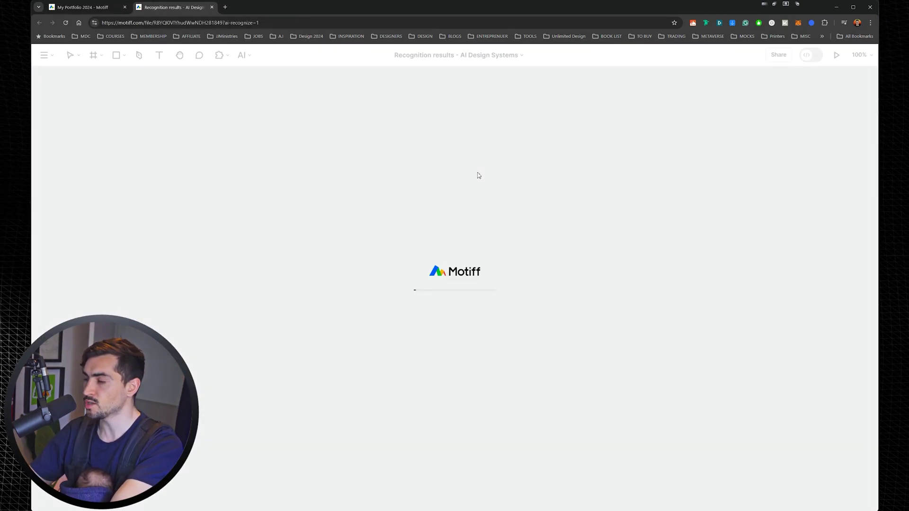
{"action": "scroll", "coordinate": [440, 168], "scroll_direction": "up", "scroll_amount": 5}
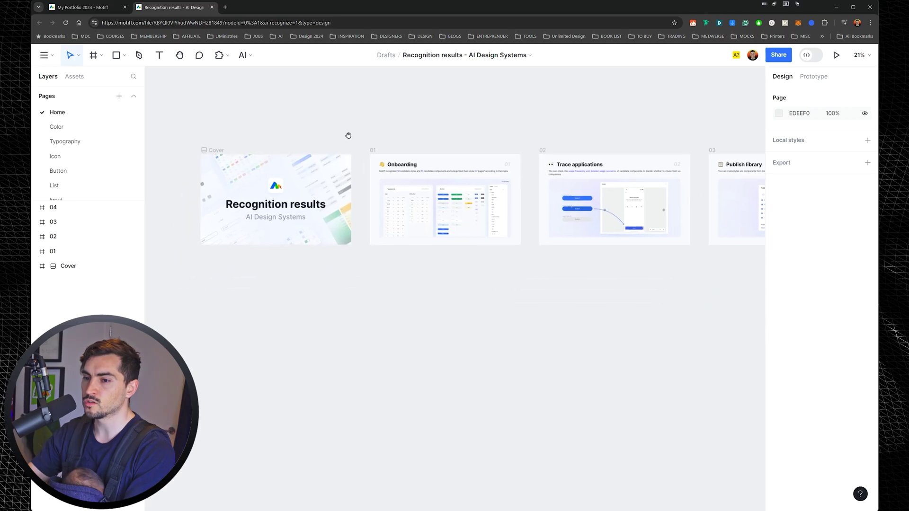
{"action": "left_click_drag", "start_coordinate": [584, 289], "coordinate": [431, 325]}
{"action": "left_click_drag", "start_coordinate": [606, 174], "coordinate": [176, 178]}
{"action": "left_click_drag", "start_coordinate": [637, 153], "coordinate": [364, 151]}
{"action": "left_click_drag", "start_coordinate": [493, 142], "coordinate": [313, 158]}
{"action": "left_click_drag", "start_coordinate": [386, 126], "coordinate": [550, 131]}
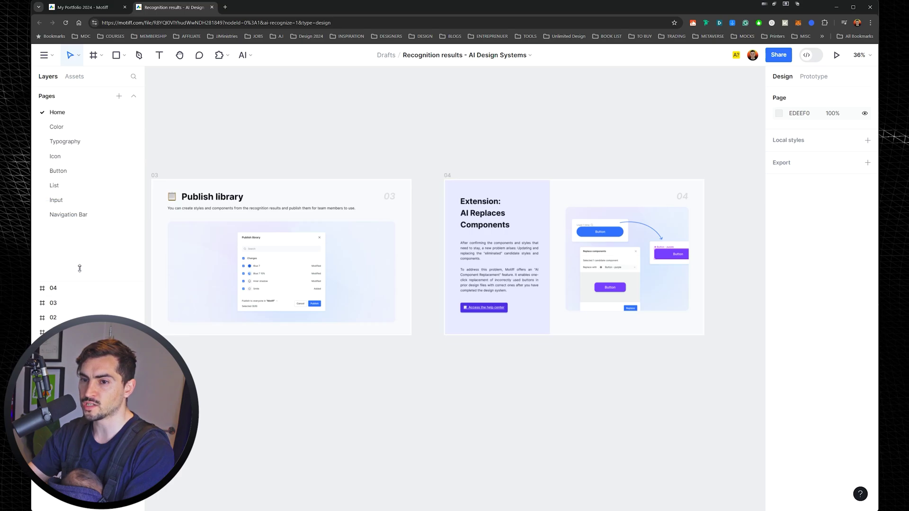
Examine the Color page's solid colors, trying a different shade on the 17C6ED swatch and undoing it.
{"action": "left_click", "coordinate": [73, 128]}
{"action": "scroll", "coordinate": [229, 237], "scroll_direction": "up", "scroll_amount": 5}
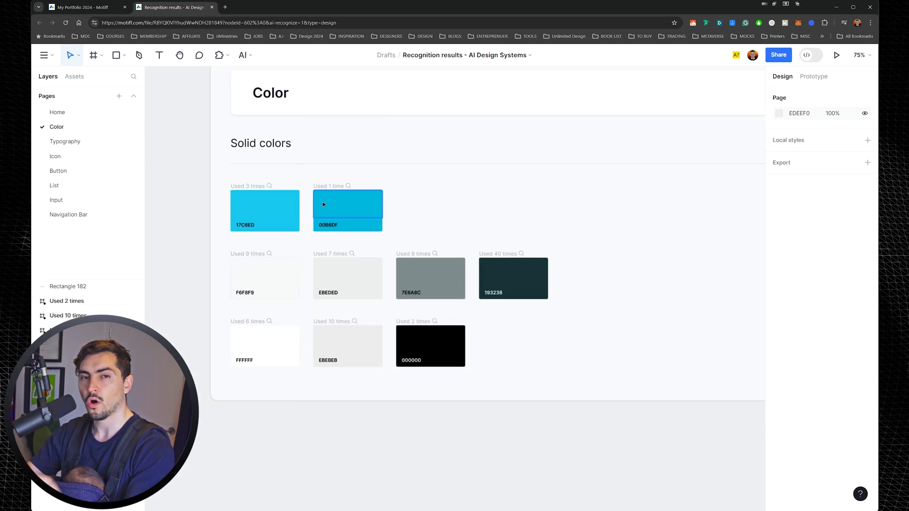
{"action": "left_click", "coordinate": [272, 217]}
{"action": "left_click", "coordinate": [780, 310]}
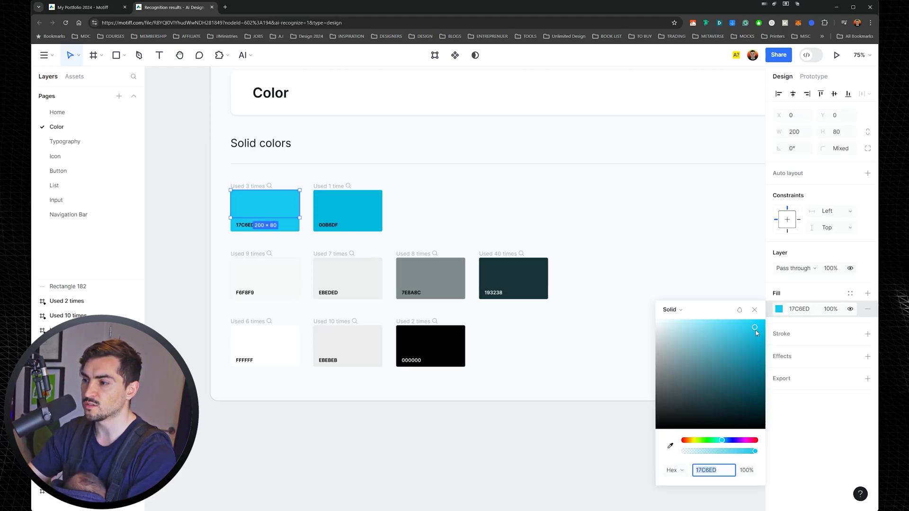
{"action": "left_click_drag", "start_coordinate": [755, 330], "coordinate": [718, 334]}
{"action": "key", "text": "ctrl+z"}
{"action": "left_click", "coordinate": [490, 191]}
{"action": "scroll", "coordinate": [490, 191], "scroll_direction": "down", "scroll_amount": 3}
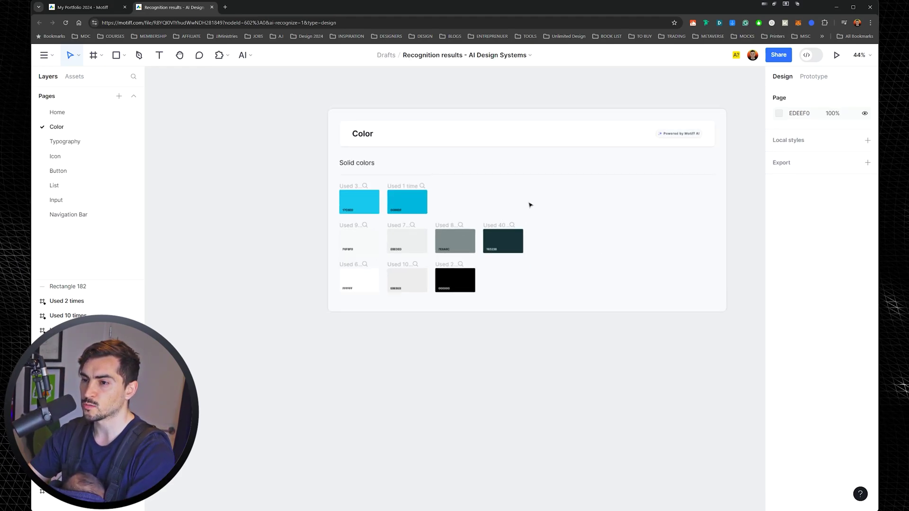
{"action": "left_click_drag", "start_coordinate": [530, 205], "coordinate": [478, 212]}
{"action": "scroll", "coordinate": [476, 189], "scroll_direction": "up", "scroll_amount": 1}
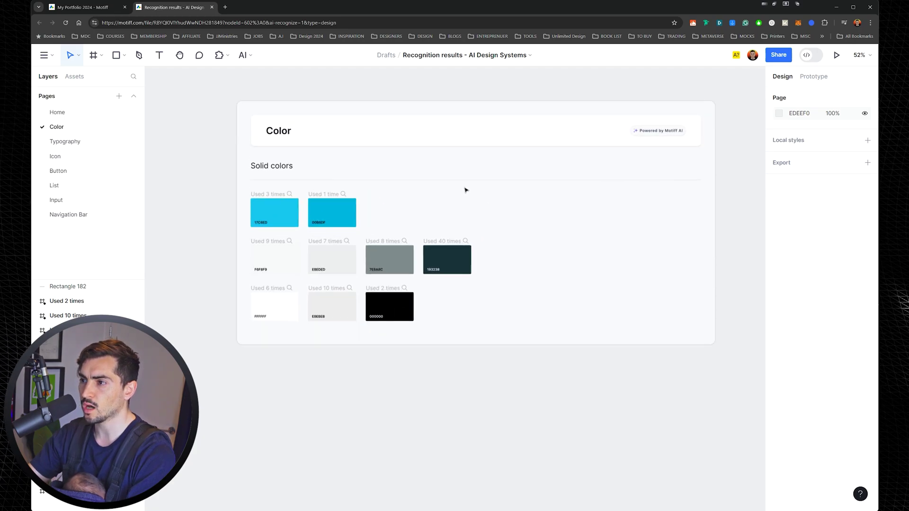
Open the Typography page and examine the size, weight and line height of the Fjalla One styles.
{"action": "left_click", "coordinate": [61, 141]}
{"action": "scroll", "coordinate": [509, 186], "scroll_direction": "up", "scroll_amount": 5}
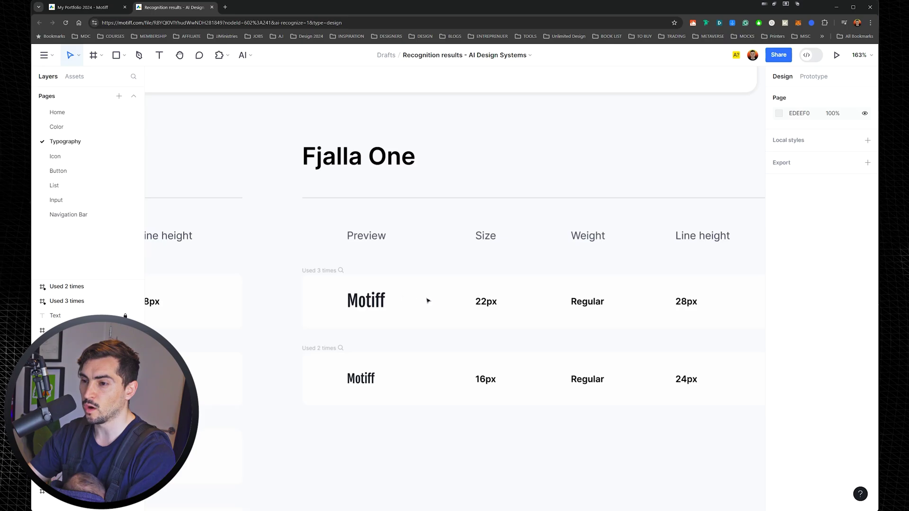
{"action": "scroll", "coordinate": [426, 300], "scroll_direction": "up", "scroll_amount": 2}
{"action": "scroll", "coordinate": [271, 254], "scroll_direction": "right", "scroll_amount": 3}
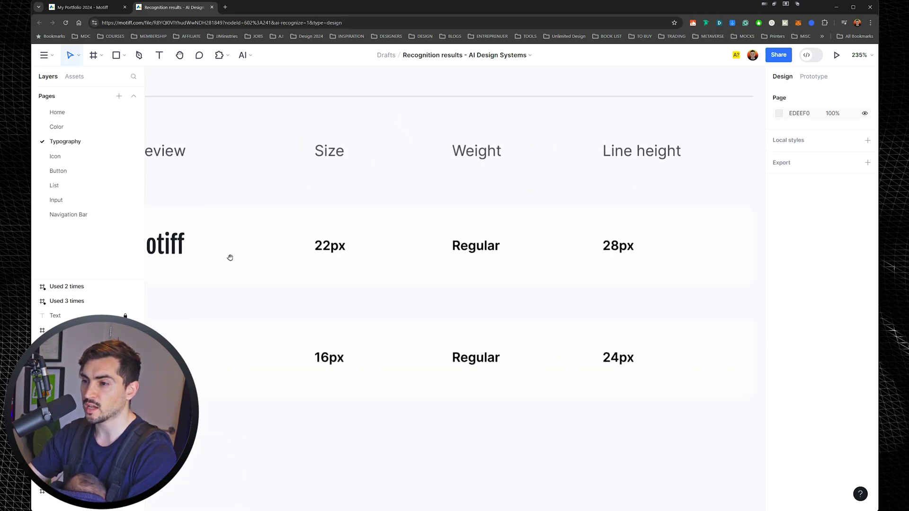
{"action": "left_click", "coordinate": [648, 246]}
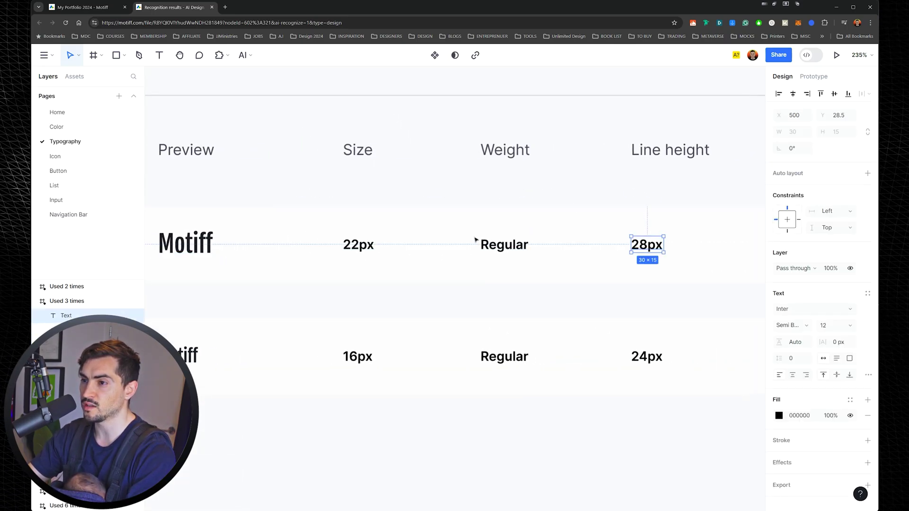
{"action": "left_click_drag", "start_coordinate": [256, 233], "coordinate": [418, 221]}
Compare the Inter and Fjalla One type scales and inspect the 22px Fjalla One style frame.
{"action": "scroll", "coordinate": [420, 219], "scroll_direction": "down", "scroll_amount": 10}
{"action": "scroll", "coordinate": [360, 211], "scroll_direction": "up", "scroll_amount": 5}
{"action": "left_click_drag", "start_coordinate": [468, 144], "coordinate": [242, 427]}
{"action": "left_click", "coordinate": [566, 336]}
{"action": "left_click", "coordinate": [748, 84]}
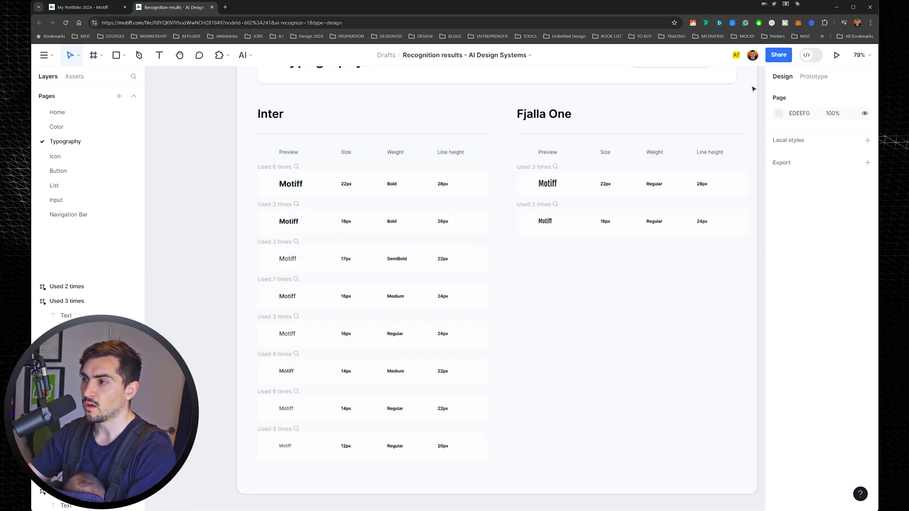
{"action": "scroll", "coordinate": [537, 172], "scroll_direction": "up", "scroll_amount": 6}
{"action": "left_click", "coordinate": [363, 218]}
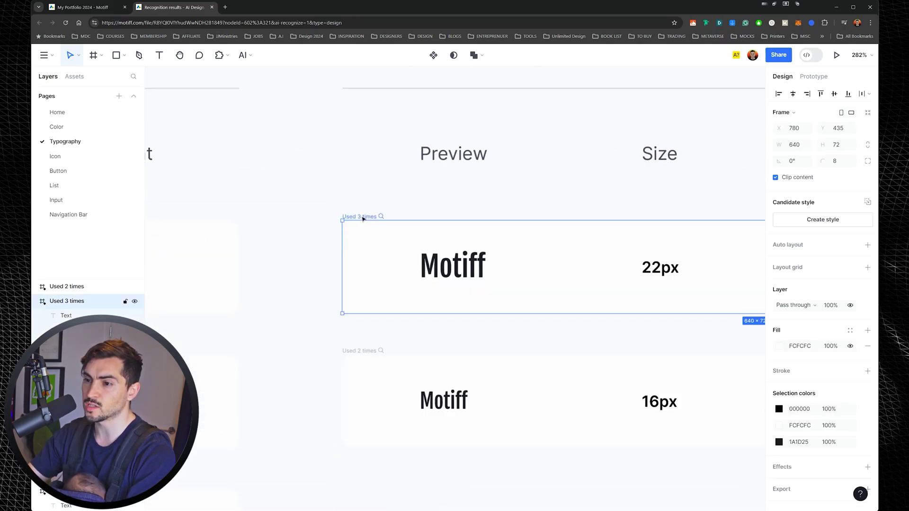
{"action": "scroll", "coordinate": [362, 219], "scroll_direction": "up", "scroll_amount": 1}
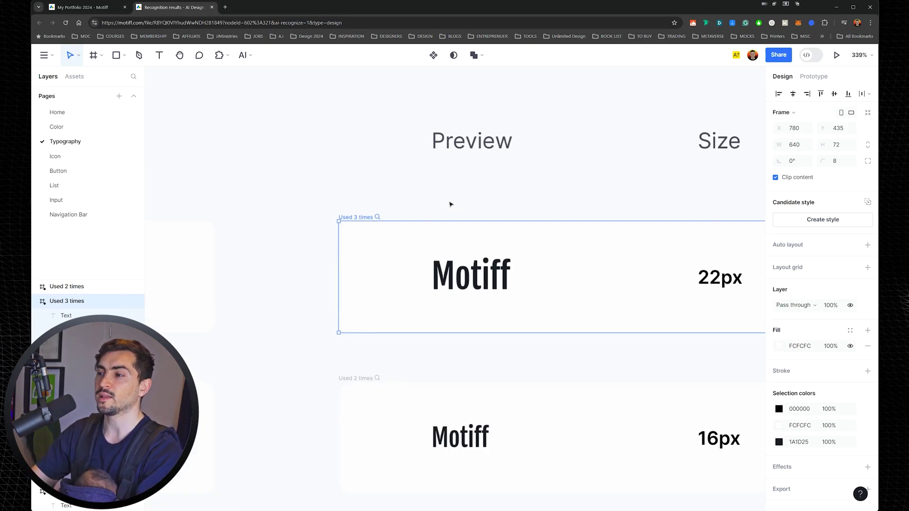
{"action": "scroll", "coordinate": [476, 254], "scroll_direction": "down", "scroll_amount": 6}
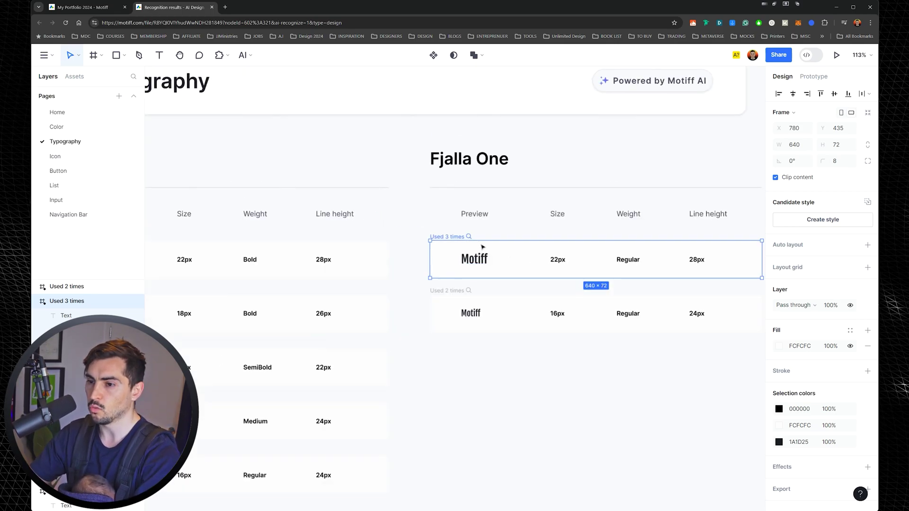
{"action": "scroll", "coordinate": [500, 229], "scroll_direction": "down", "scroll_amount": 4}
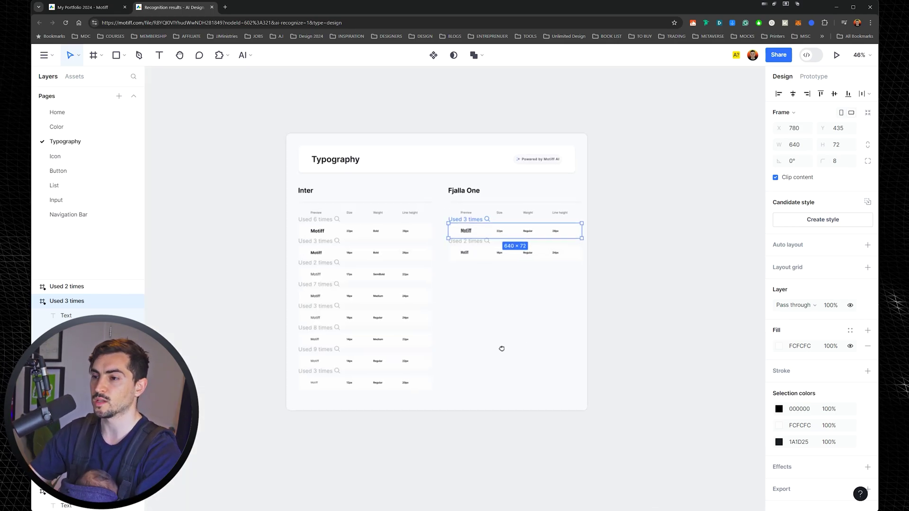
Open the Icon page and try a bright blue 0BD0FF fill on the 24*24px Instagram icon.
{"action": "left_click", "coordinate": [83, 157]}
{"action": "scroll", "coordinate": [198, 276], "scroll_direction": "up", "scroll_amount": 5}
{"action": "left_click", "coordinate": [327, 246]}
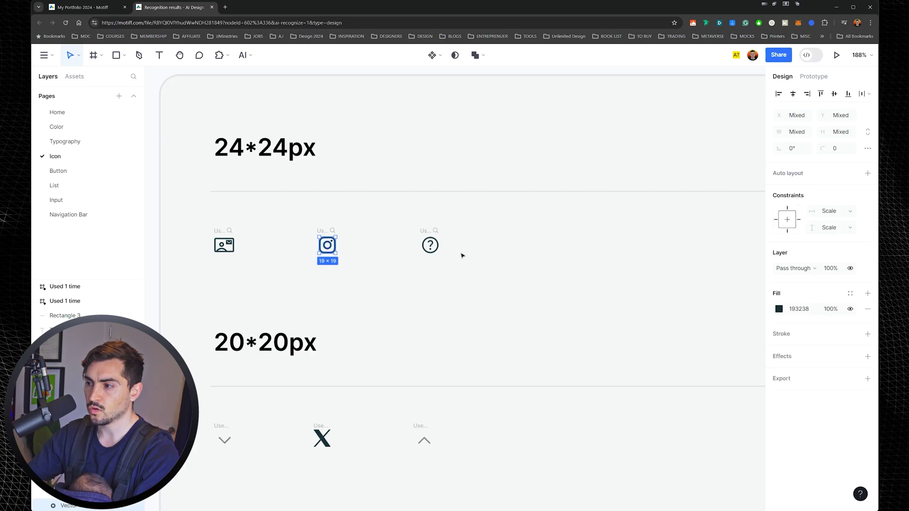
{"action": "left_click", "coordinate": [779, 309]}
{"action": "left_click_drag", "start_coordinate": [762, 322], "coordinate": [760, 318]}
{"action": "scroll", "coordinate": [354, 257], "scroll_direction": "up", "scroll_amount": 5}
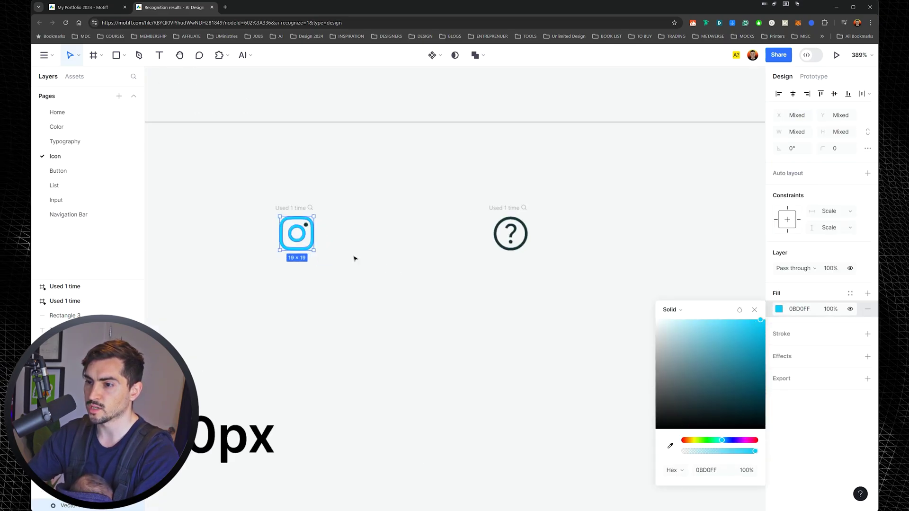
Inspect the recoloured Instagram icon up close, undo its fill change and view all icon size groups.
{"action": "left_click", "coordinate": [297, 218]}
{"action": "scroll", "coordinate": [279, 239], "scroll_direction": "up", "scroll_amount": 4}
{"action": "left_click_drag", "start_coordinate": [386, 171], "coordinate": [204, 284]}
{"action": "scroll", "coordinate": [382, 223], "scroll_direction": "down", "scroll_amount": 6}
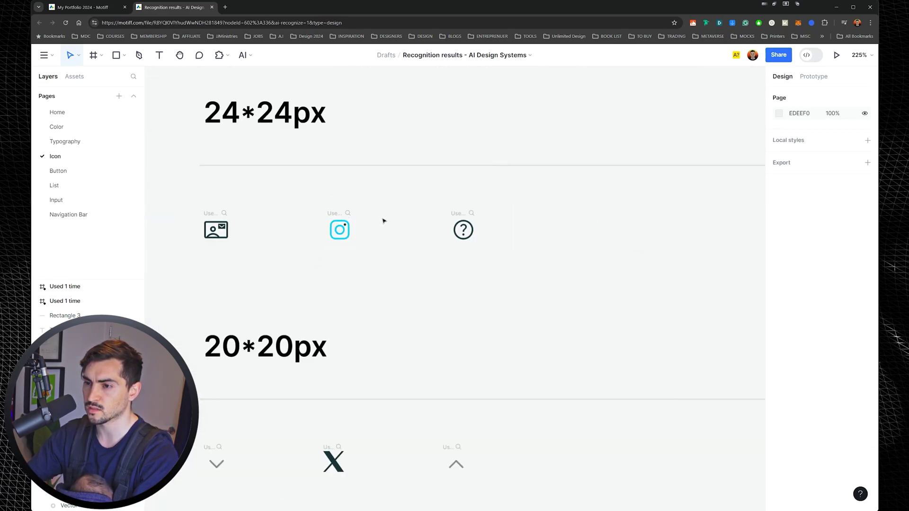
{"action": "scroll", "coordinate": [384, 221], "scroll_direction": "down", "scroll_amount": 3}
{"action": "key", "text": "ctrl+z"}
{"action": "left_click", "coordinate": [400, 224]}
{"action": "left_click_drag", "start_coordinate": [400, 222], "coordinate": [286, 237]}
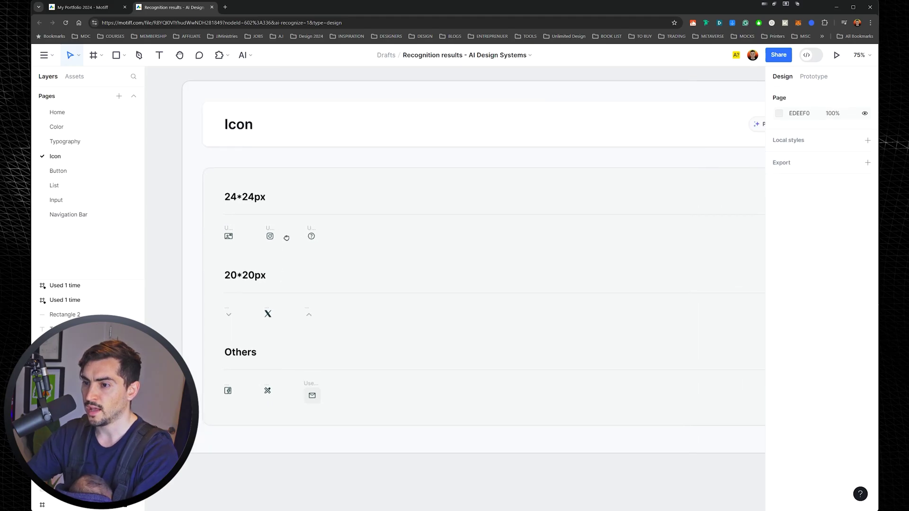
Open the Button page and change the Contact Me button's label to "Say HI".
{"action": "left_click", "coordinate": [54, 172]}
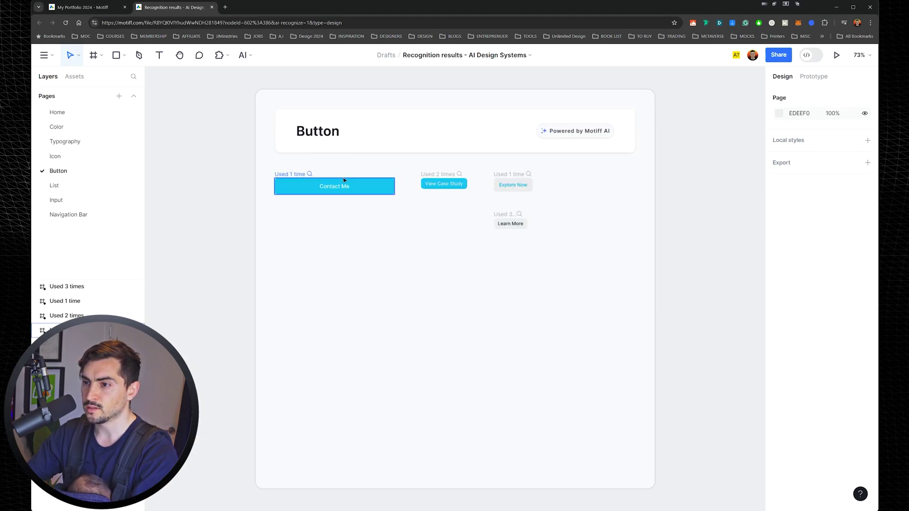
{"action": "scroll", "coordinate": [350, 180], "scroll_direction": "up", "scroll_amount": 3}
{"action": "double_click", "coordinate": [344, 195]}
{"action": "double_click", "coordinate": [341, 190]}
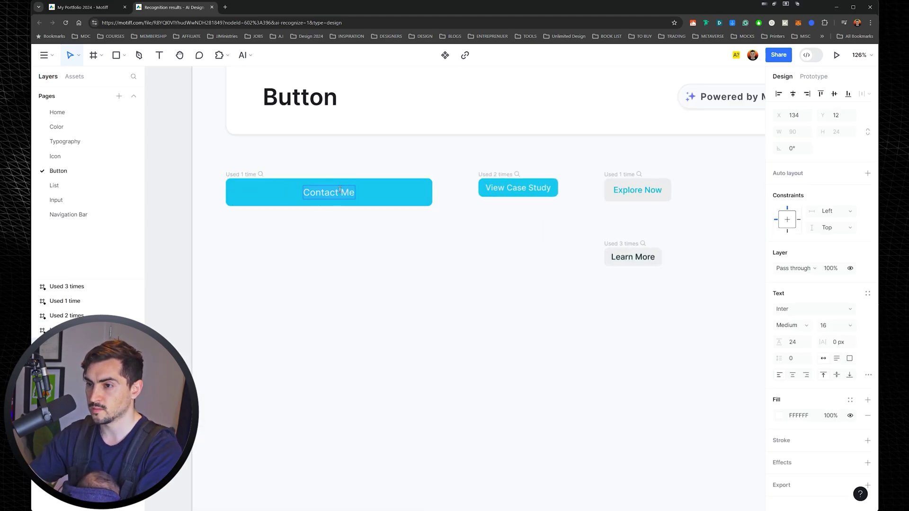
{"action": "key", "text": "Escape"}
{"action": "scroll", "coordinate": [335, 216], "scroll_direction": "down", "scroll_amount": 3}
{"action": "key", "text": "Escape"}
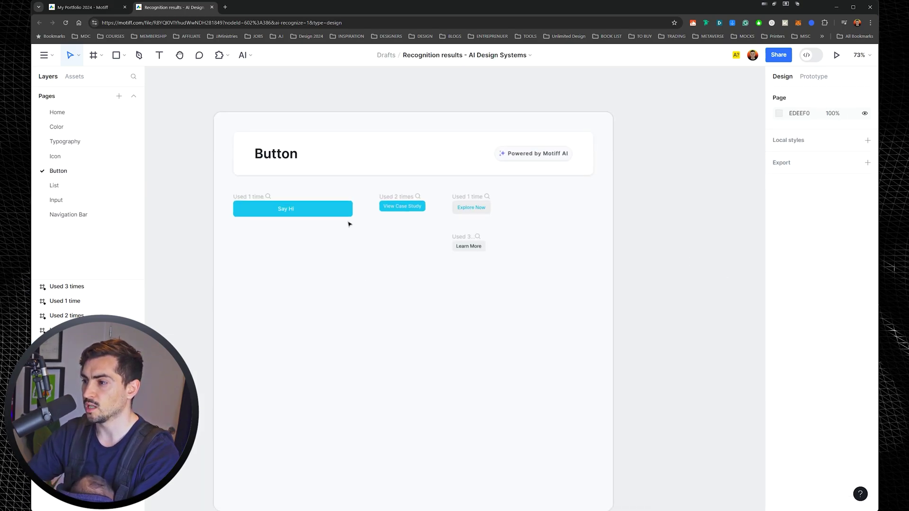
Inspect the recognized components on the List page up close and open the Navigation Bar page.
{"action": "left_click", "coordinate": [79, 188]}
{"action": "scroll", "coordinate": [333, 202], "scroll_direction": "up", "scroll_amount": 3}
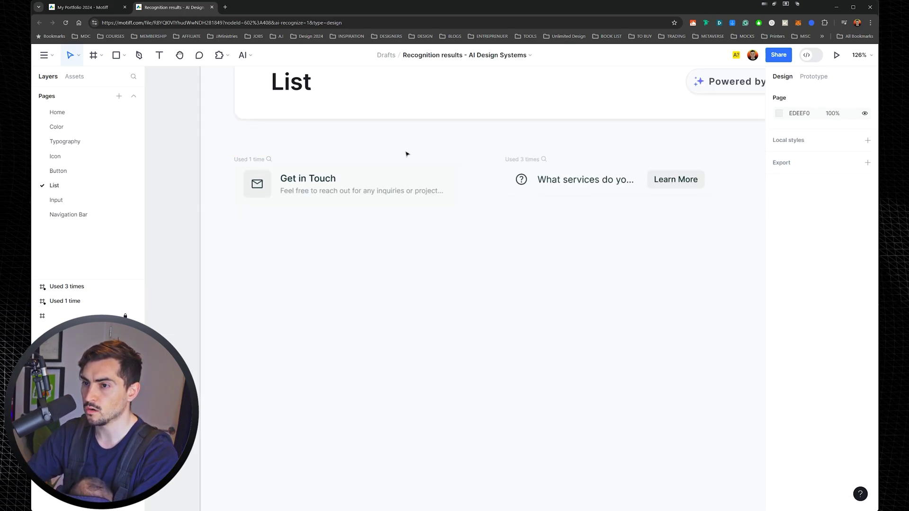
{"action": "left_click", "coordinate": [299, 177]}
{"action": "key", "text": "Escape"}
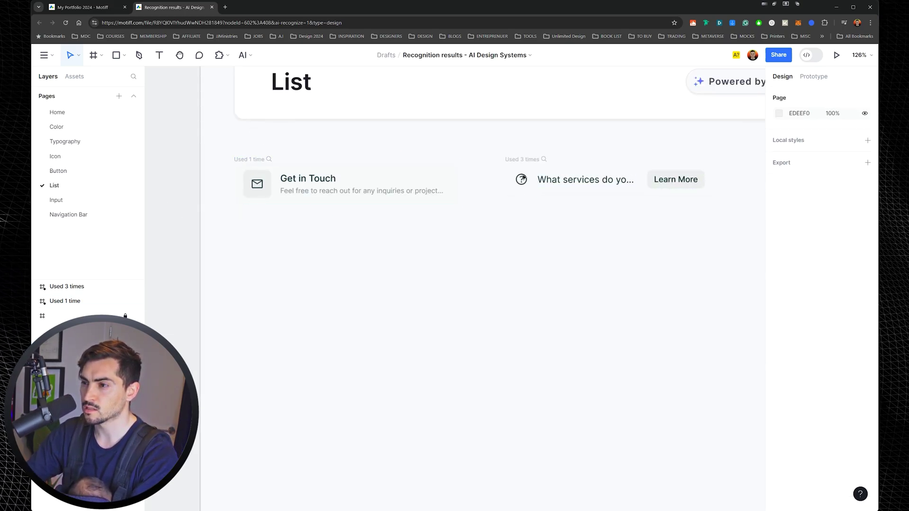
{"action": "left_click", "coordinate": [71, 215]}
Bring the Home page's cover and guide frames into view and look over the available Motiff AI tools.
{"action": "left_click", "coordinate": [101, 112]}
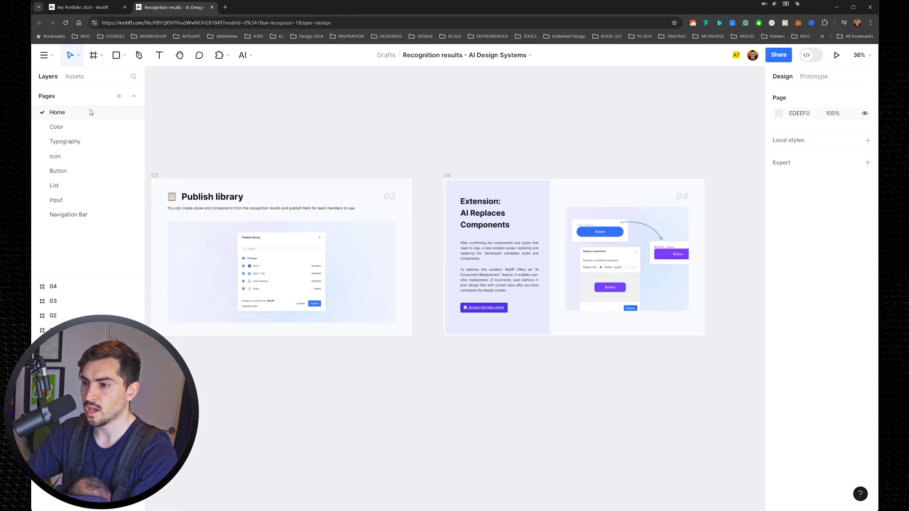
{"action": "scroll", "coordinate": [286, 129], "scroll_direction": "down", "scroll_amount": 3}
{"action": "left_click", "coordinate": [49, 59]}
{"action": "left_click", "coordinate": [289, 96]}
{"action": "scroll", "coordinate": [473, 110], "scroll_direction": "down", "scroll_amount": 3}
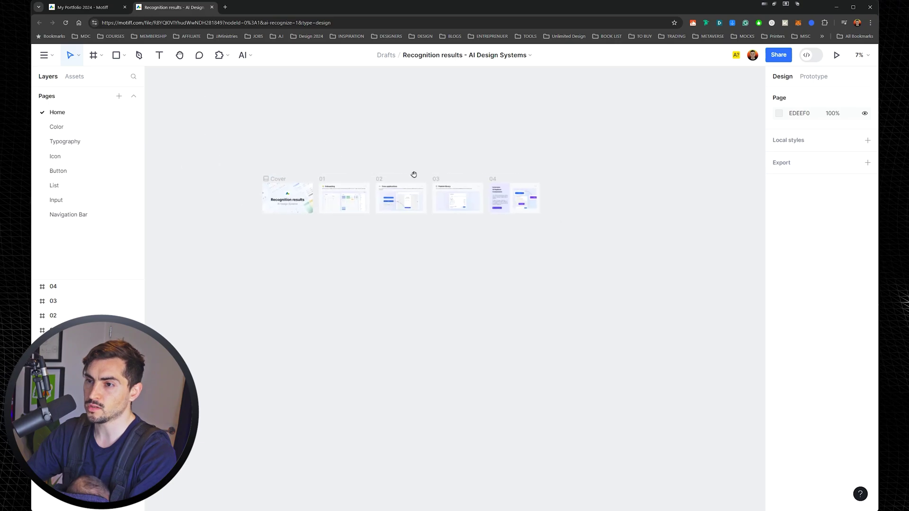
{"action": "left_click", "coordinate": [249, 55]}
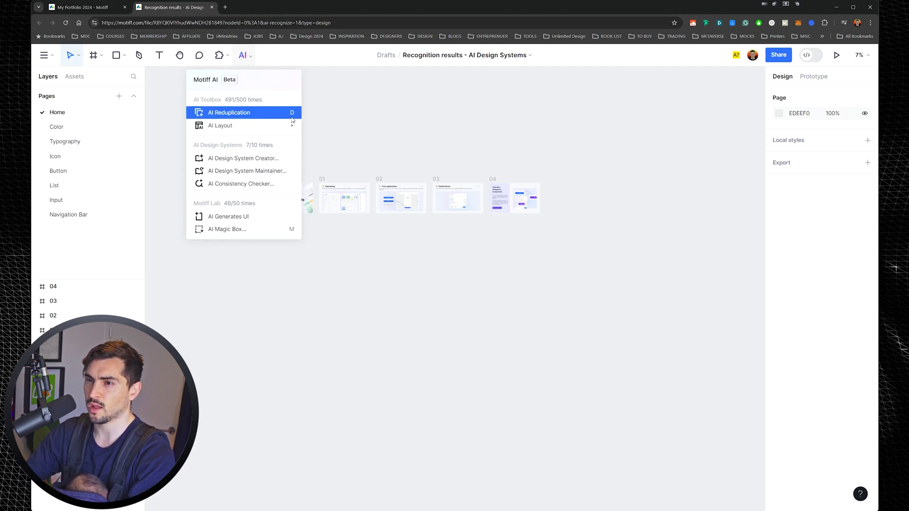
{"action": "left_click", "coordinate": [386, 120]}
Leave the recognition results file and reopen the My Portfolio 2024 file from the team project with nothing selected.
{"action": "left_click", "coordinate": [43, 56]}
{"action": "left_click", "coordinate": [270, 84]}
{"action": "left_click", "coordinate": [473, 55]}
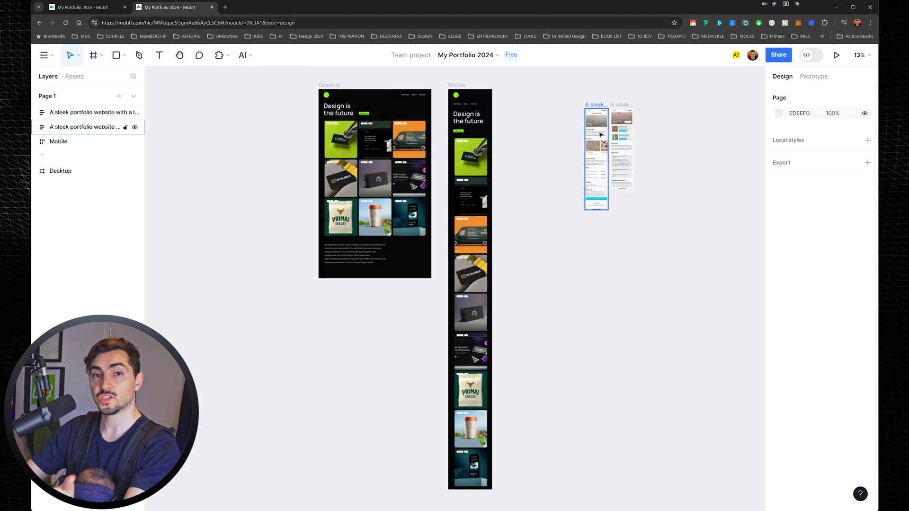
{"action": "left_click", "coordinate": [682, 110]}
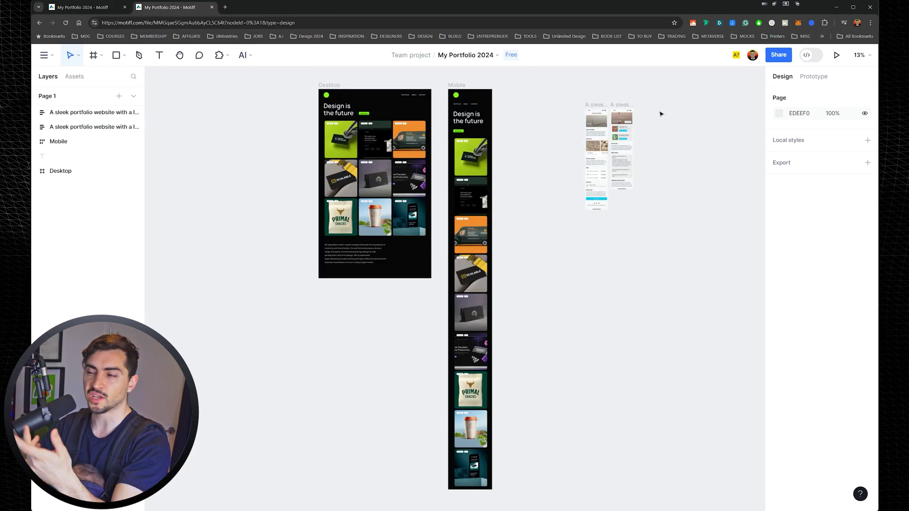
Open the portfolio file's sharing settings and check the permission levels available for invitees.
{"action": "left_click", "coordinate": [786, 59]}
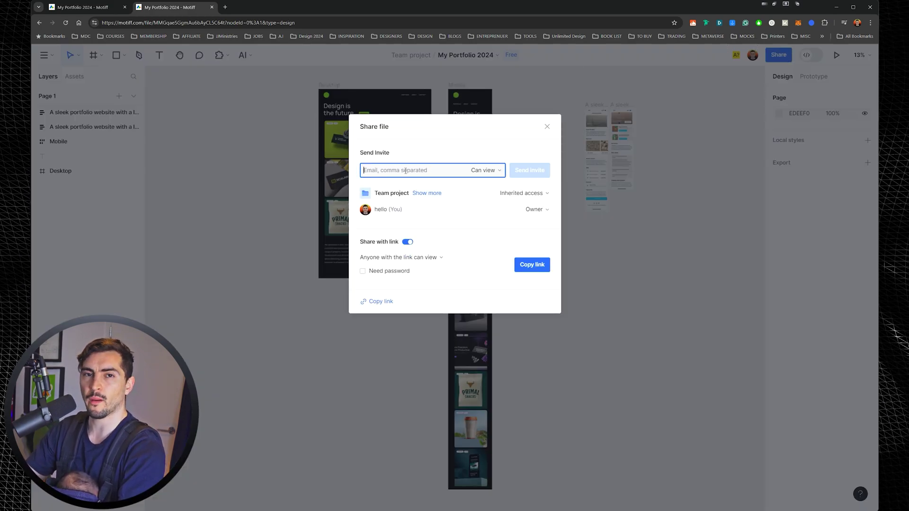
{"action": "left_click", "coordinate": [484, 170]}
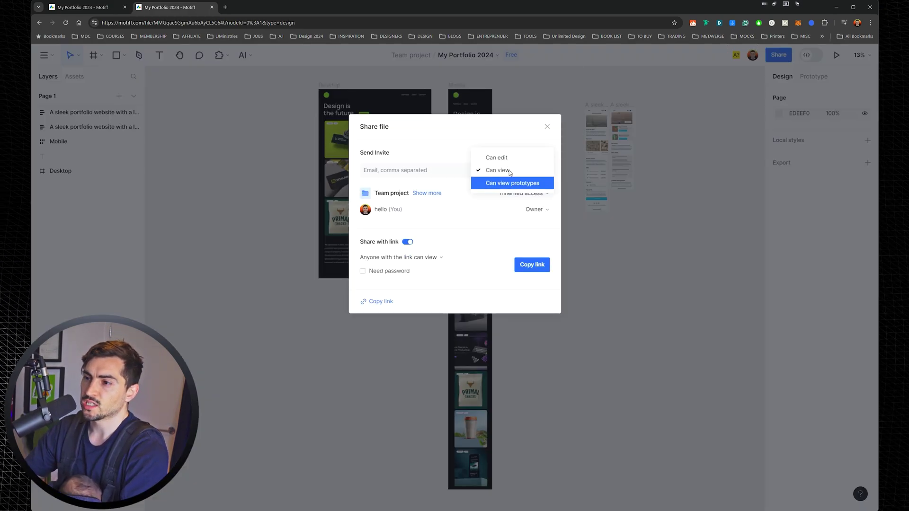
{"action": "left_click", "coordinate": [449, 174]}
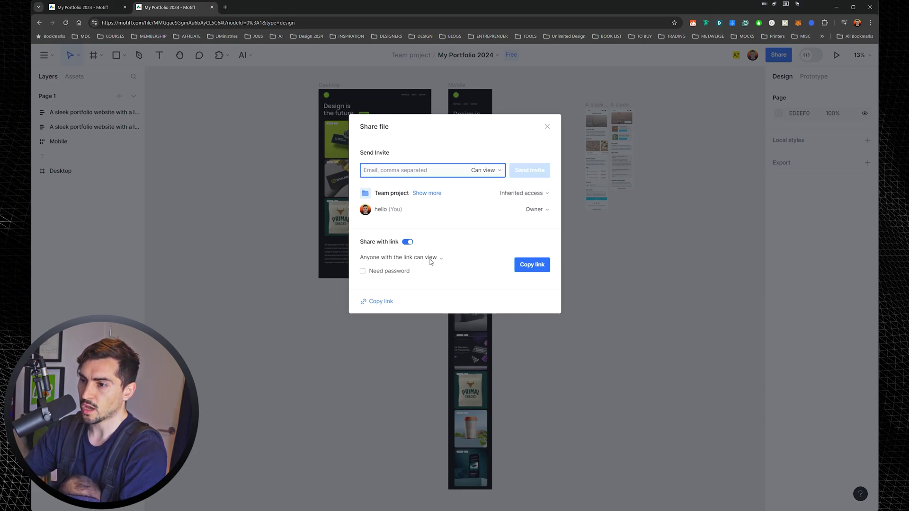
Copy the portfolio file's share link and open it in a new browser tab.
{"action": "left_click", "coordinate": [531, 264]}
{"action": "left_click", "coordinate": [225, 7]}
{"action": "key", "text": "ctrl+v"}
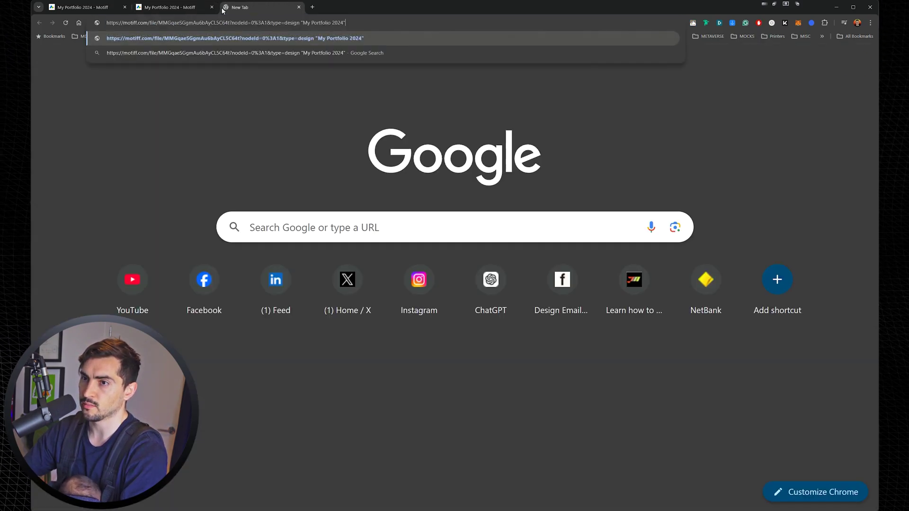
{"action": "key", "text": "Return"}
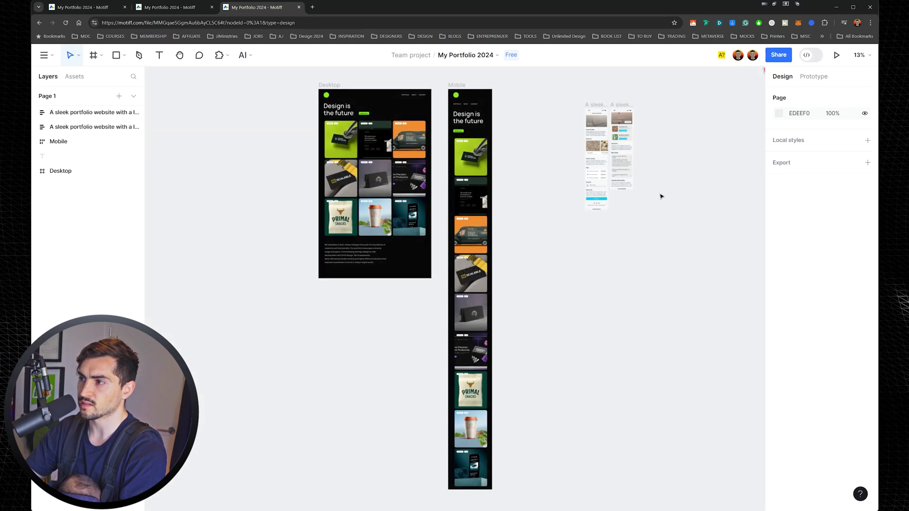
Close the sharing settings in the original file tab, then switch Dev Mode on for a look and back off.
{"action": "left_click", "coordinate": [158, 6]}
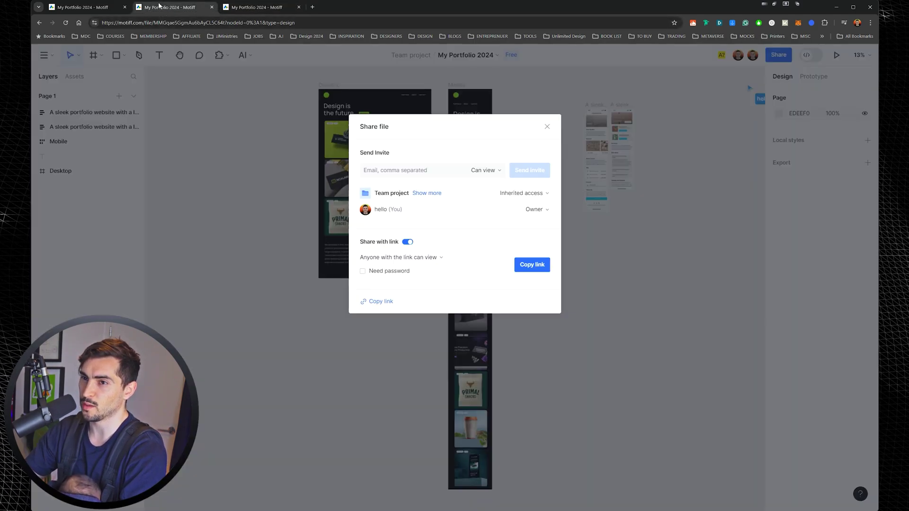
{"action": "left_click", "coordinate": [547, 127]}
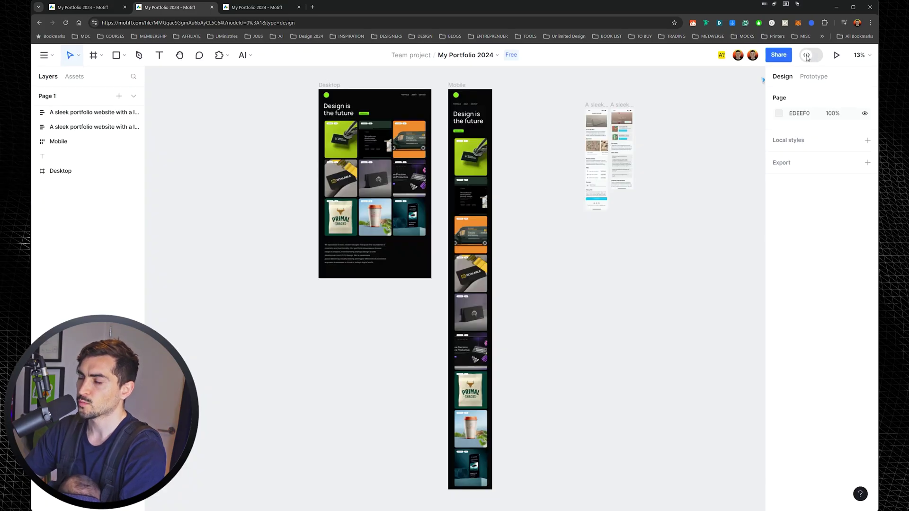
{"action": "left_click", "coordinate": [808, 56]}
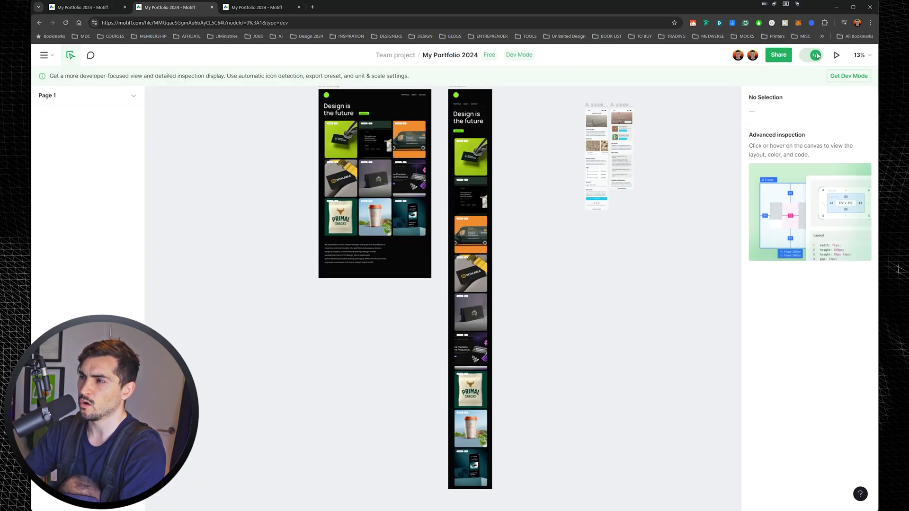
{"action": "left_click", "coordinate": [818, 56]}
Preview the Desktop portfolio design as a prototype, look through the page and close the preview.
{"action": "left_click", "coordinate": [838, 55]}
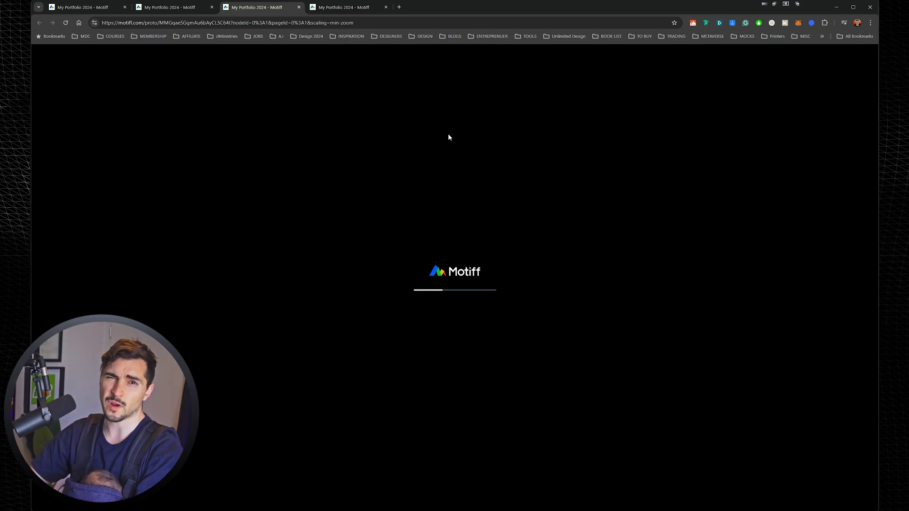
{"action": "scroll", "coordinate": [526, 208], "scroll_direction": "down", "scroll_amount": 4}
{"action": "scroll", "coordinate": [530, 217], "scroll_direction": "up", "scroll_amount": 1}
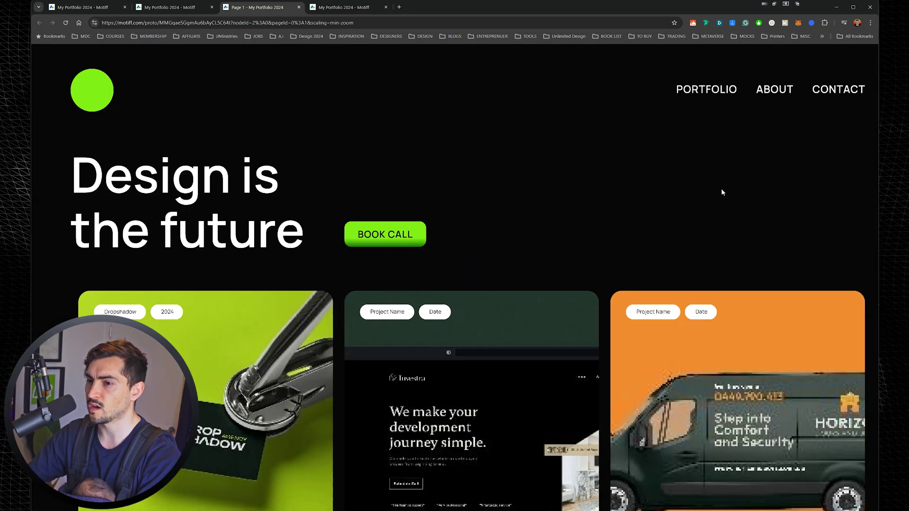
{"action": "scroll", "coordinate": [721, 191], "scroll_direction": "down", "scroll_amount": 10}
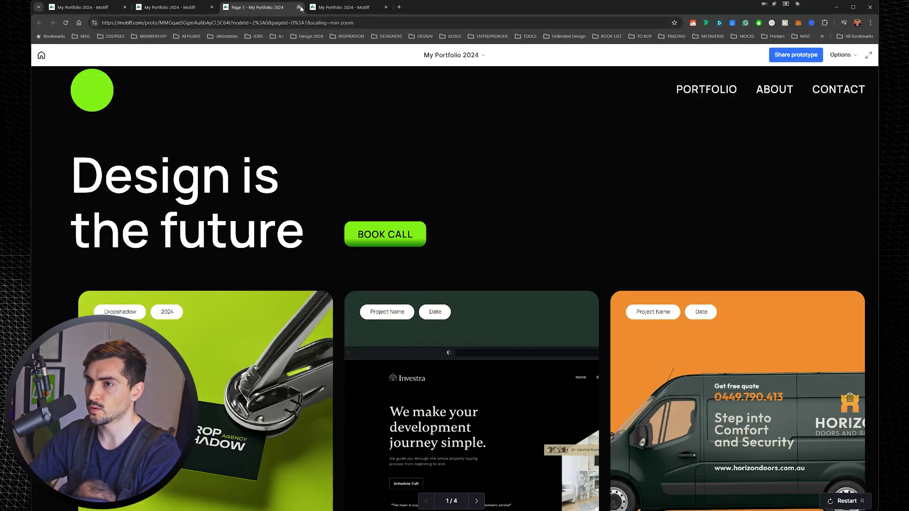
{"action": "left_click", "coordinate": [299, 7]}
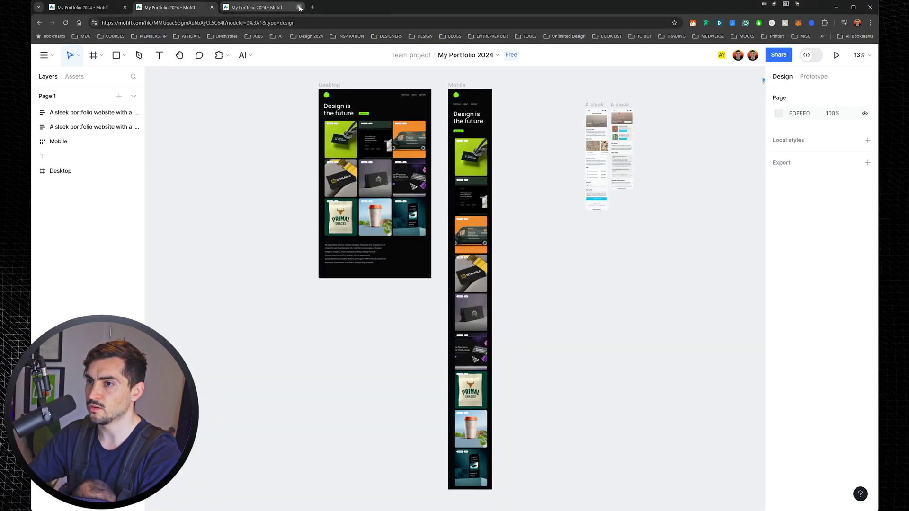
Close the tab opened from the share link and return to the first portfolio tab with the generated mobile screens.
{"action": "left_click", "coordinate": [299, 7]}
{"action": "left_click", "coordinate": [82, 10]}
{"action": "left_click", "coordinate": [611, 71]}
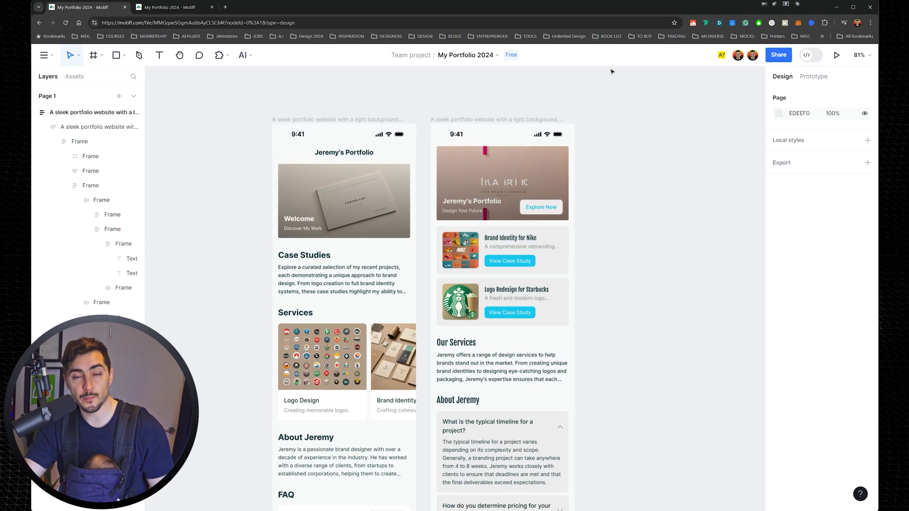